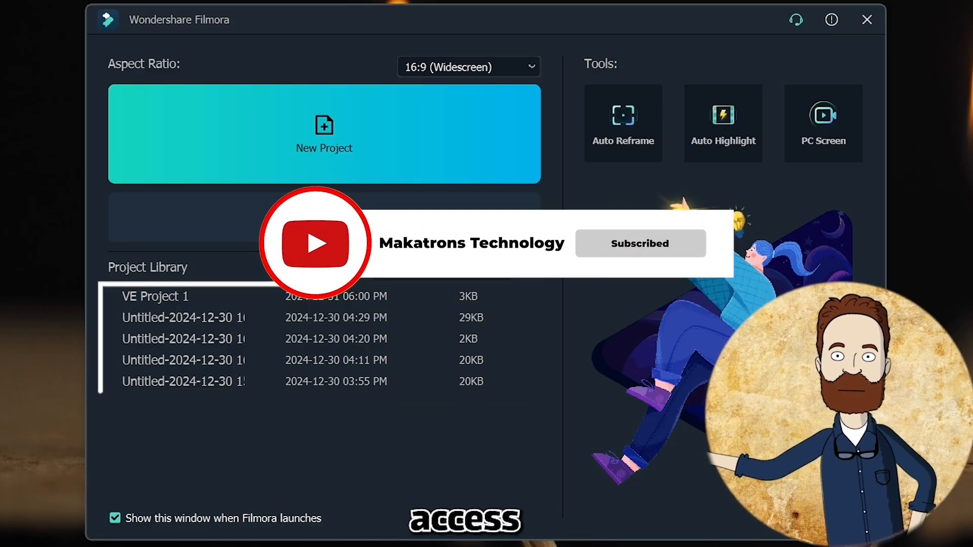
# - Show the aspect ratio options for a new project
pyautogui.click(469, 67)
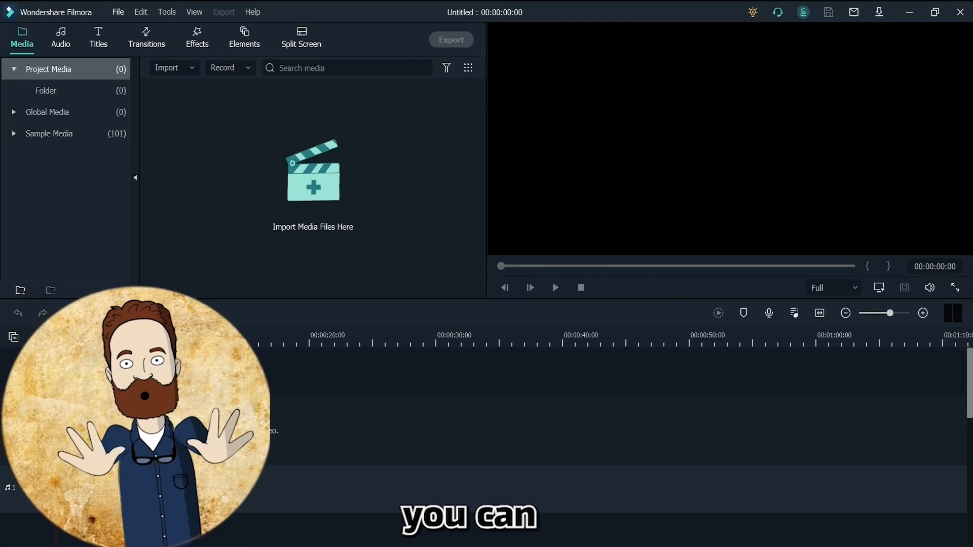
# - Import the 2Transitions video file into the project media folder
pyautogui.moveTo(188, 31)
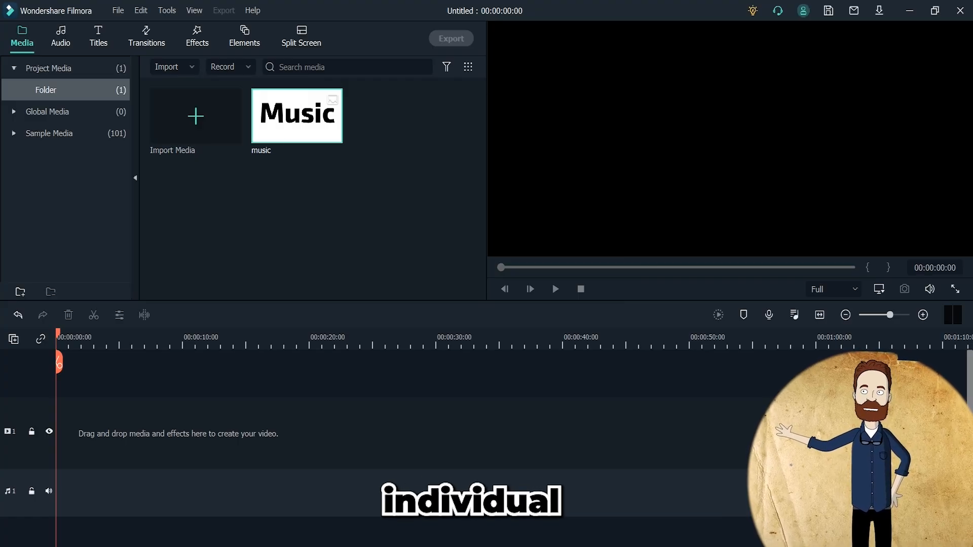
pyautogui.click(196, 122)
pyautogui.doubleClick(196, 165)
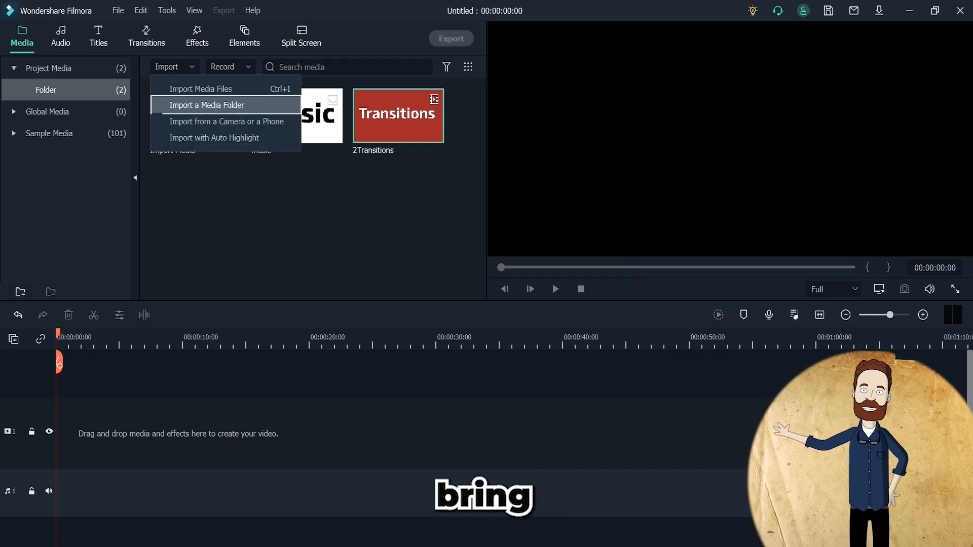
# - Import the whole Video Project folder from Downloads into the project media, and undo that import
pyautogui.click(207, 105)
pyautogui.click(441, 254)
pyautogui.scroll(-1, 441, 253)
pyautogui.scroll(1, 441, 254)
pyautogui.click(406, 254)
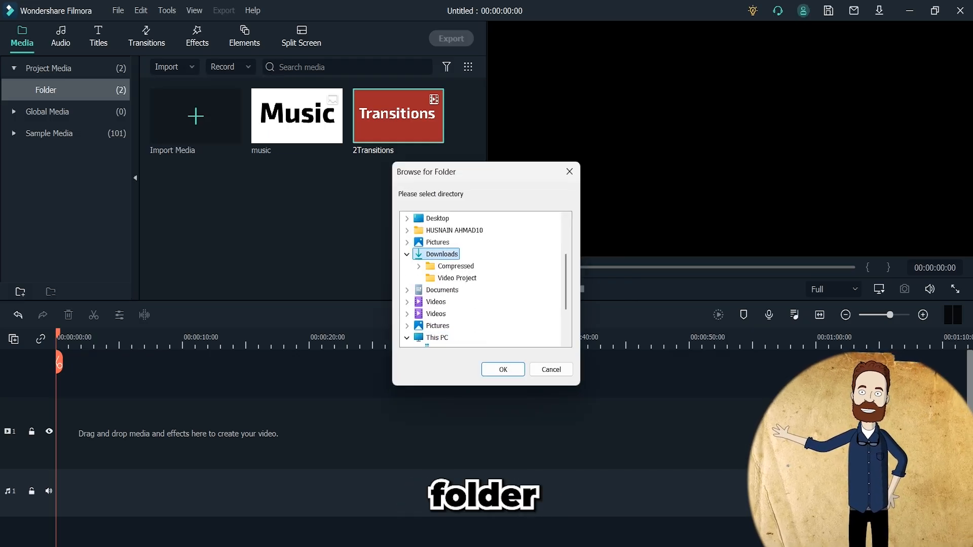
pyautogui.click(452, 277)
pyautogui.click(504, 370)
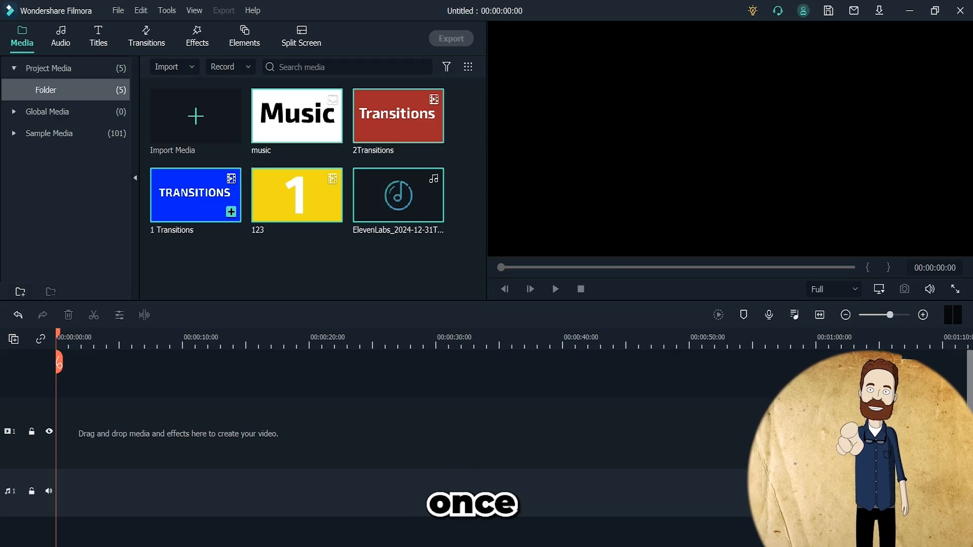
pyautogui.hotkey('ctrl', 'z')
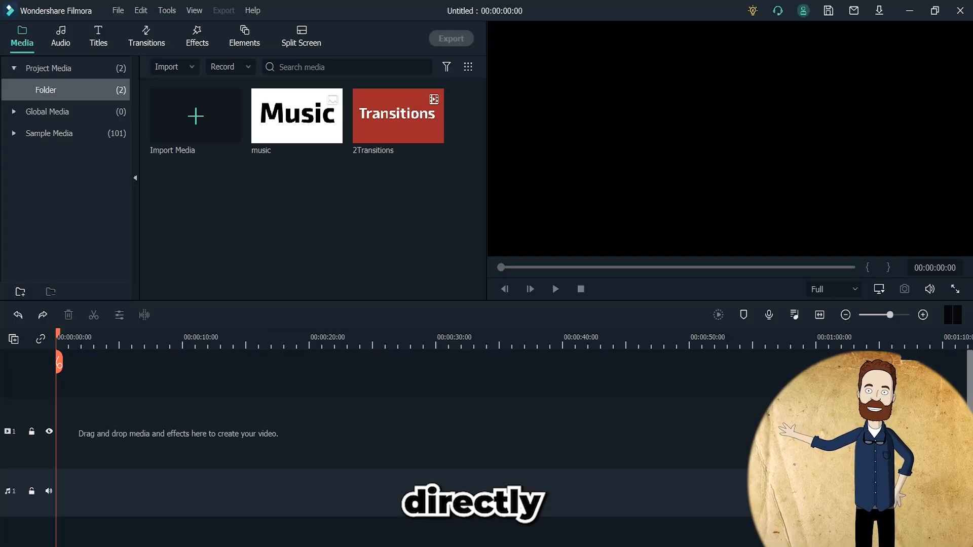
# - Add the ElevenLabs audio file to the project media folder and rename it 1
pyautogui.moveTo(279, 144); pyautogui.dragTo(258, 235)
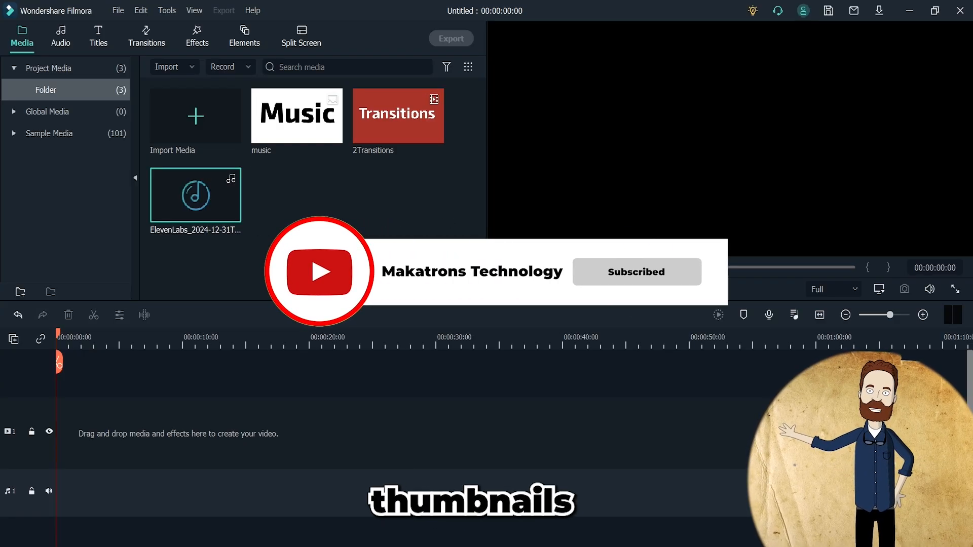
pyautogui.rightClick(196, 199)
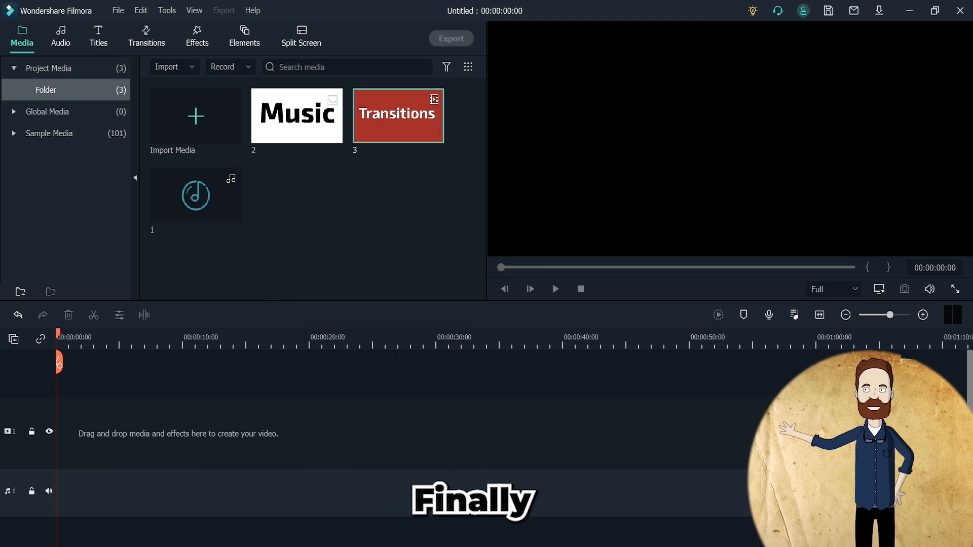
# - Place video clip 3 at the start of the video track and audio clip 1 at the start of the audio track
pyautogui.moveTo(398, 115); pyautogui.dragTo(88, 433)
pyautogui.moveTo(196, 195); pyautogui.dragTo(80, 492)
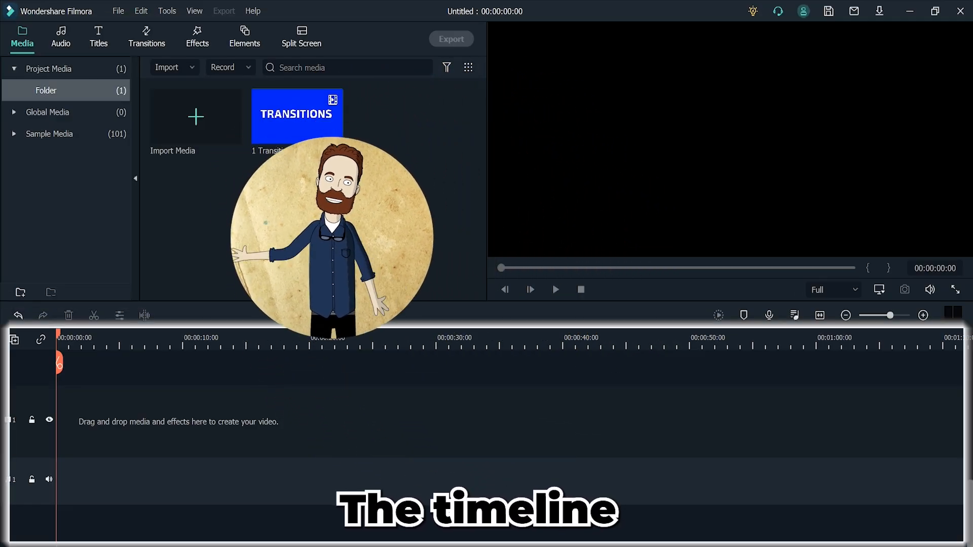
# - Place the 1 Transitions clip at the start of the video track and close the export settings without exporting
pyautogui.moveTo(298, 117); pyautogui.dragTo(66, 422)
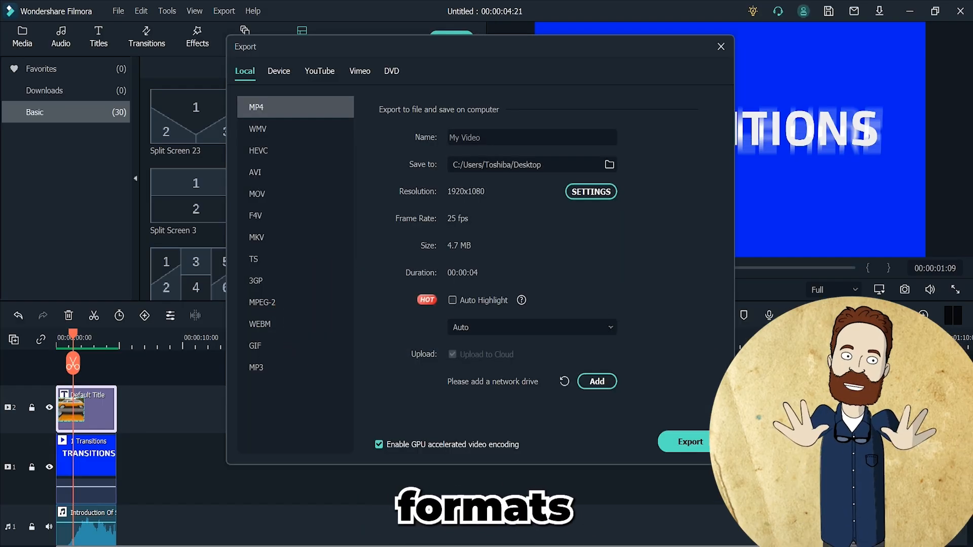
pyautogui.click(721, 46)
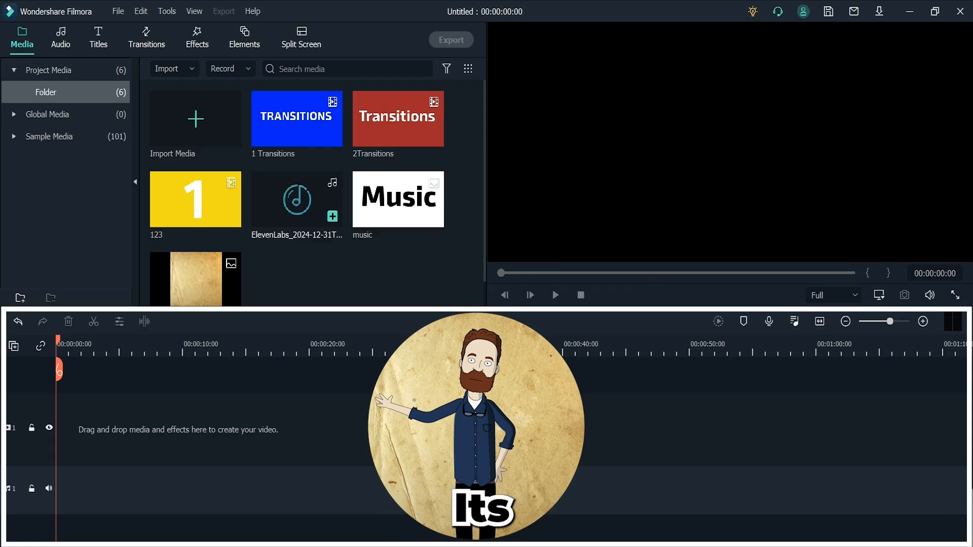
# - Place 1 Transitions and 2Transitions back to back on the video track, with the ElevenLabs audio under them on the audio track
pyautogui.moveTo(297, 120); pyautogui.dragTo(97, 430)
pyautogui.moveTo(398, 119); pyautogui.dragTo(149, 430)
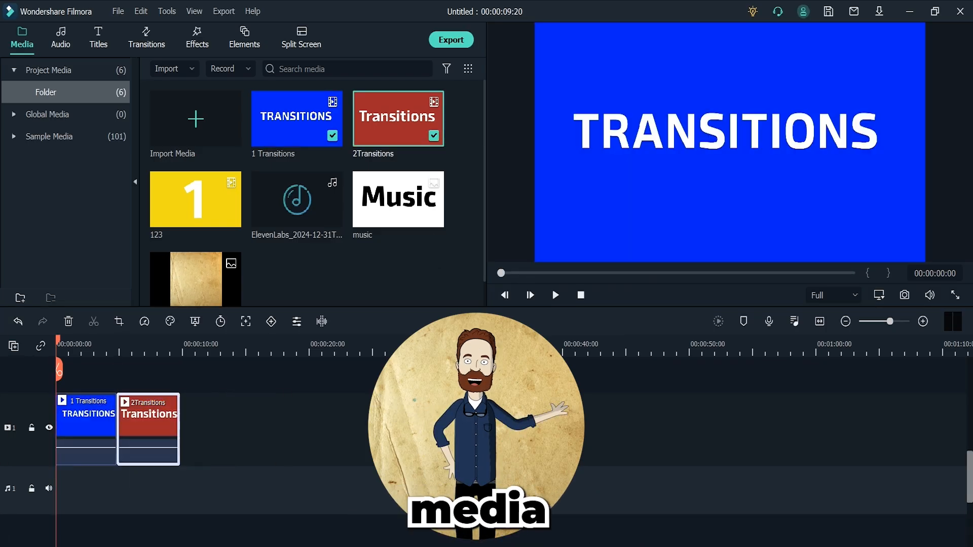
pyautogui.moveTo(297, 199); pyautogui.dragTo(81, 489)
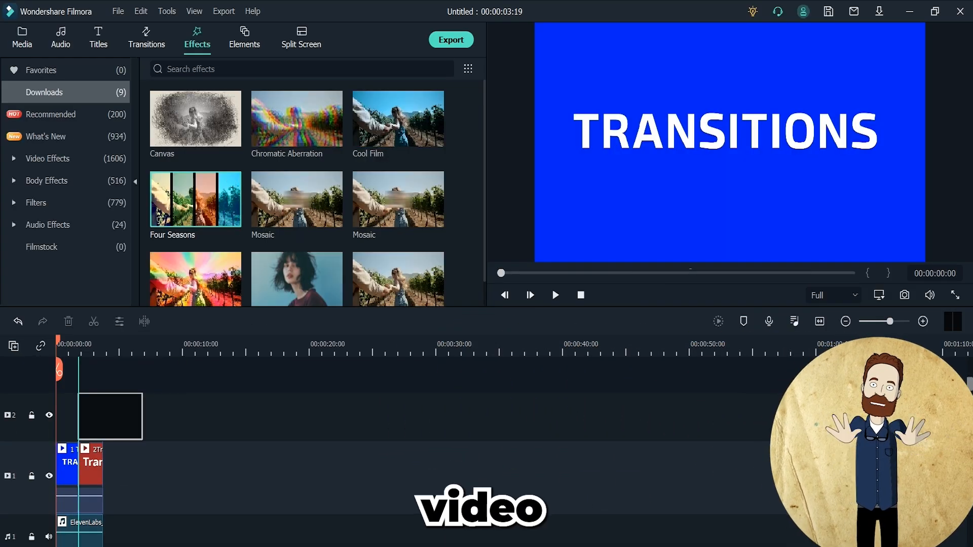
# - Place the Four Seasons effect at the start of the second video track and trim it to end with the clips below
pyautogui.moveTo(111, 417); pyautogui.dragTo(88, 416)
pyautogui.moveTo(119, 417); pyautogui.dragTo(102, 417)
pyautogui.click(923, 322)
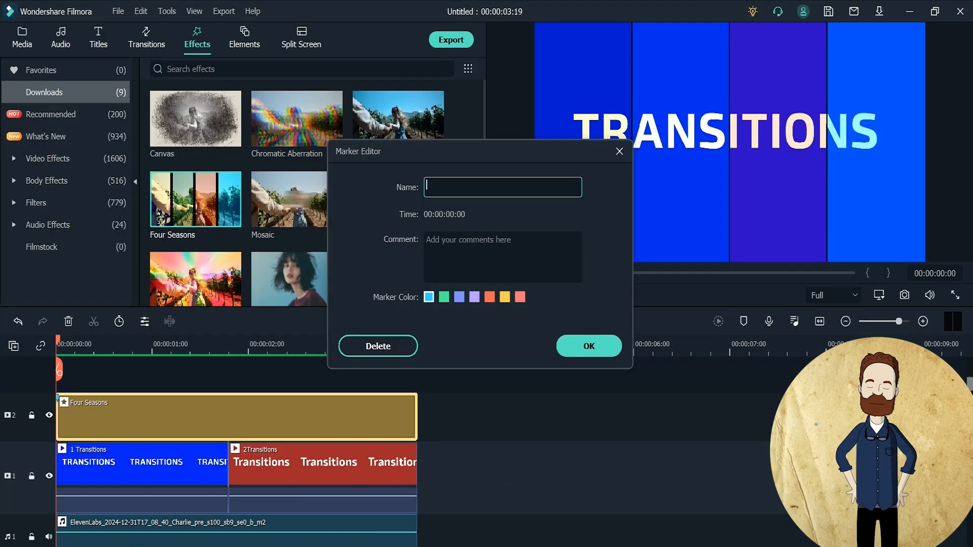
# - Name the marker at the start of the Four Seasons effect "This is maker 1" and add a comment starting "This is your comm"
pyautogui.write('This u')
pyautogui.press('BackSpace')
pyautogui.write('is maker 1')
pyautogui.hotkey('ctrl', 'a')
pyautogui.hotkey('ctrl', 'c')
pyautogui.click(476, 249)
pyautogui.hotkey('ctrl', 'v')
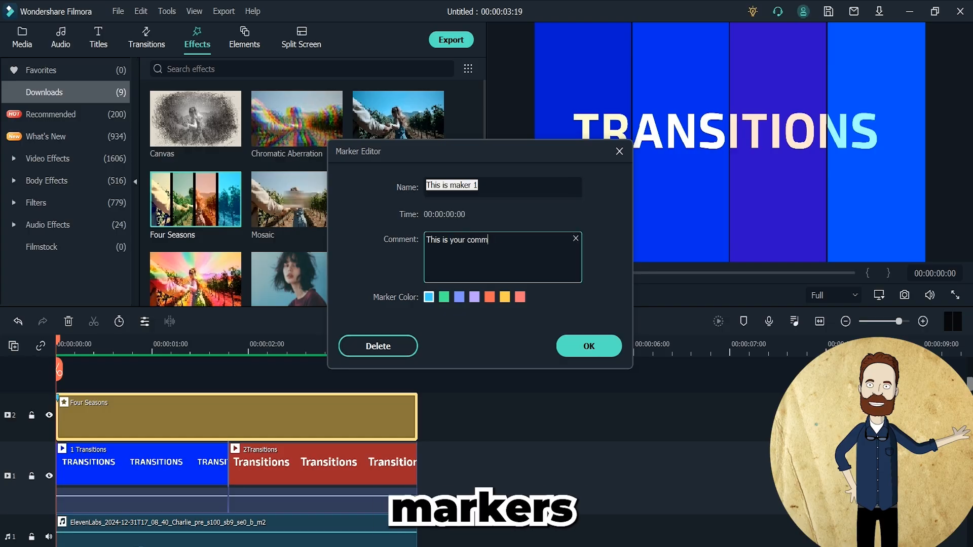
pyautogui.click(589, 346)
# - Add a marker on the Four Seasons effect within the first second of the timeline and set its color to yellow
pyautogui.click(128, 345)
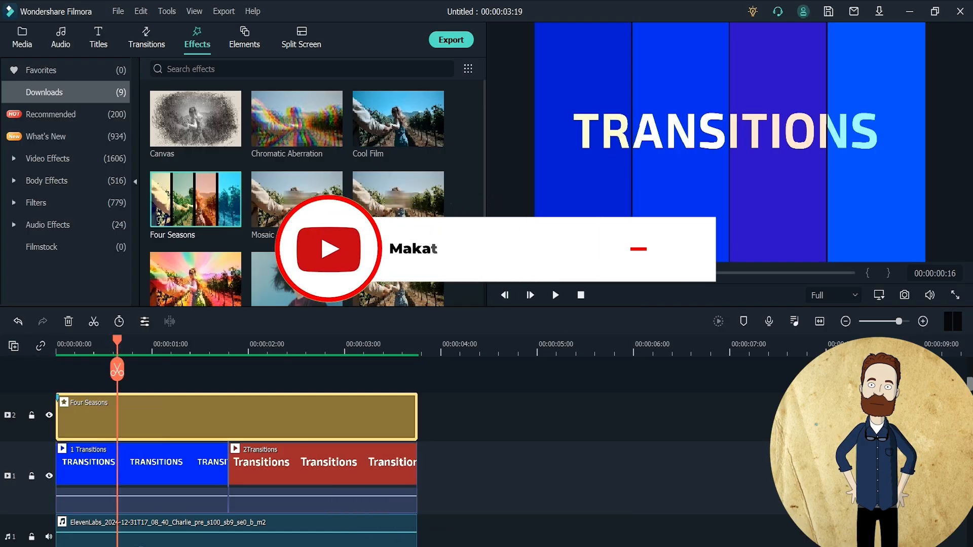
pyautogui.press('m')
pyautogui.doubleClick(129, 398)
pyautogui.click(503, 296)
pyautogui.click(589, 346)
# - Add two more blue markers further along the Four Seasons effect, the last one at 00:00:02:11
pyautogui.moveTo(128, 341); pyautogui.dragTo(291, 341)
pyautogui.click(743, 322)
pyautogui.click(743, 321)
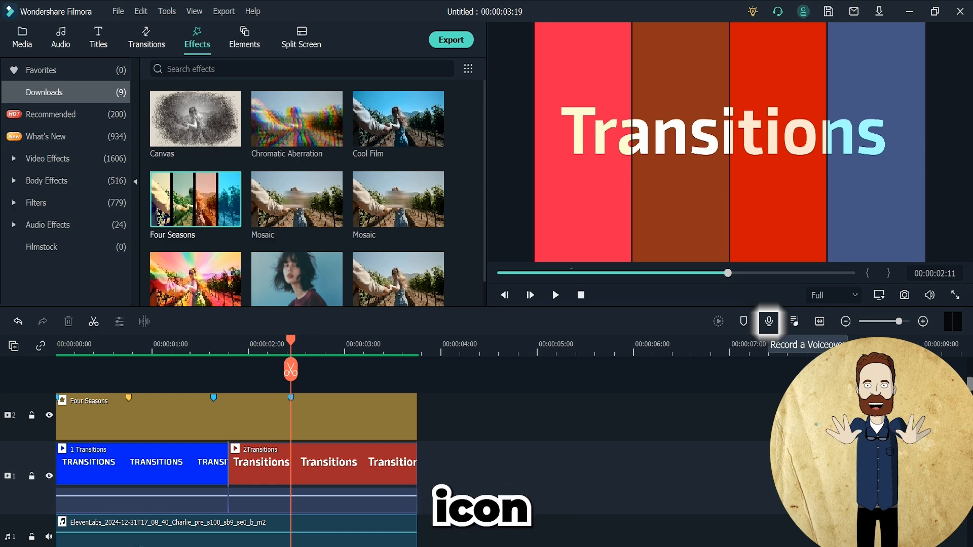
# - Open the voiceover recorder and fit the whole project into the timeline view
pyautogui.click(769, 321)
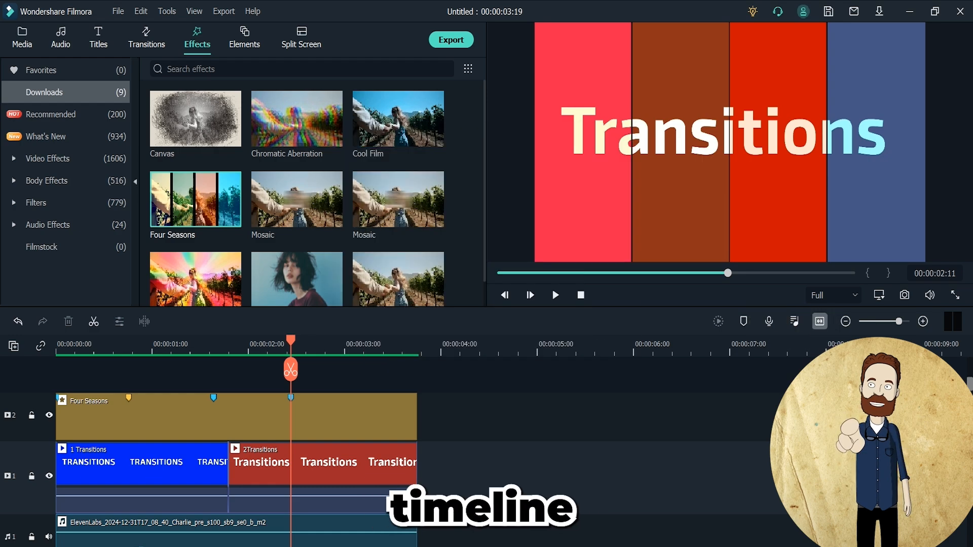
pyautogui.hotkey('shift', 'z')
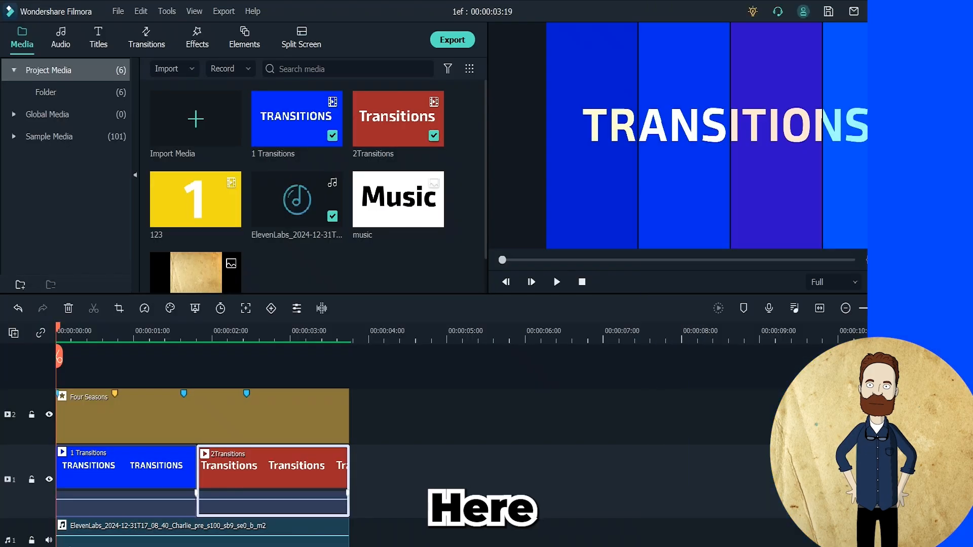
# - Delete the 2Transitions clip from the timeline, then undo, redo and again undo the deletion
pyautogui.press('Delete')
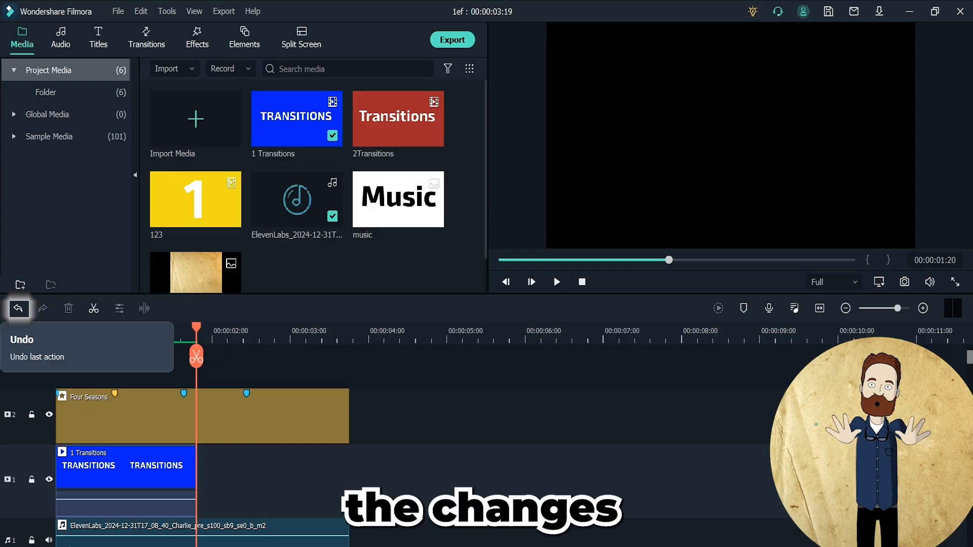
pyautogui.hotkey('ctrl', 'z')
pyautogui.hotkey('ctrl', 'y')
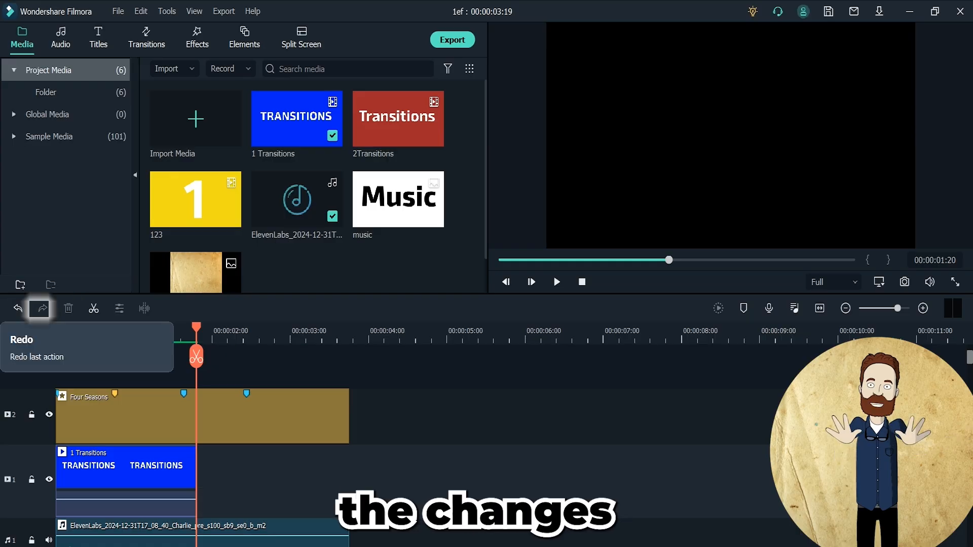
pyautogui.hotkey('ctrl', 'z')
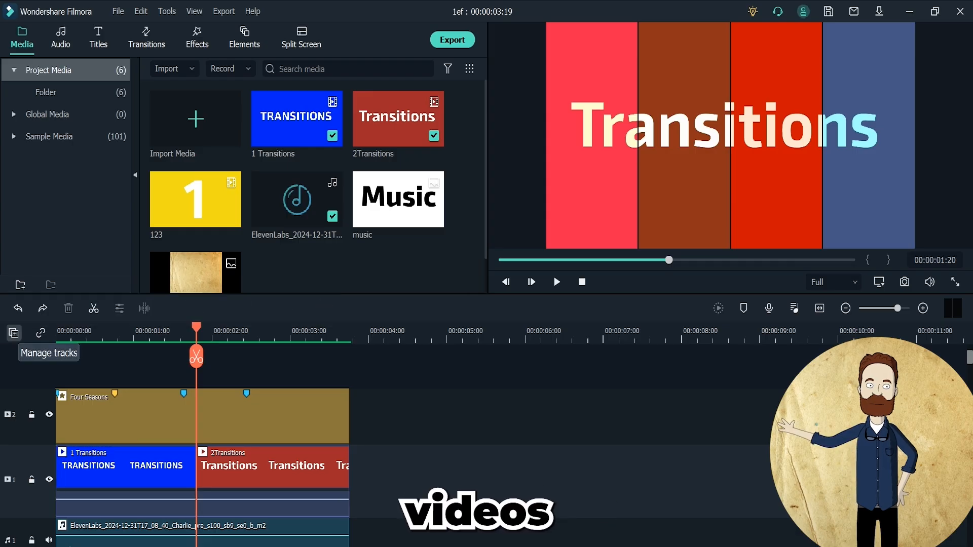
# - Add a third video track to the timeline and delete the empty tracks
pyautogui.click(14, 333)
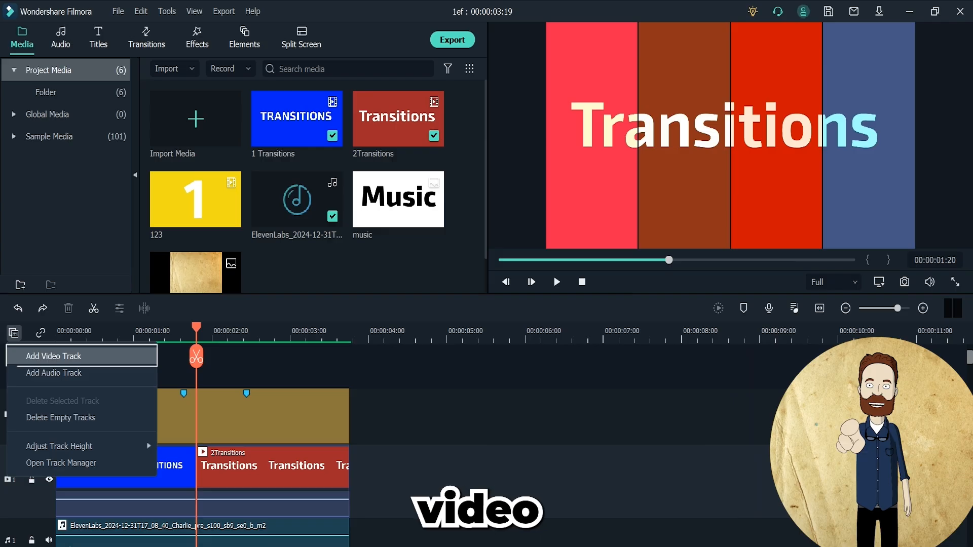
pyautogui.click(54, 357)
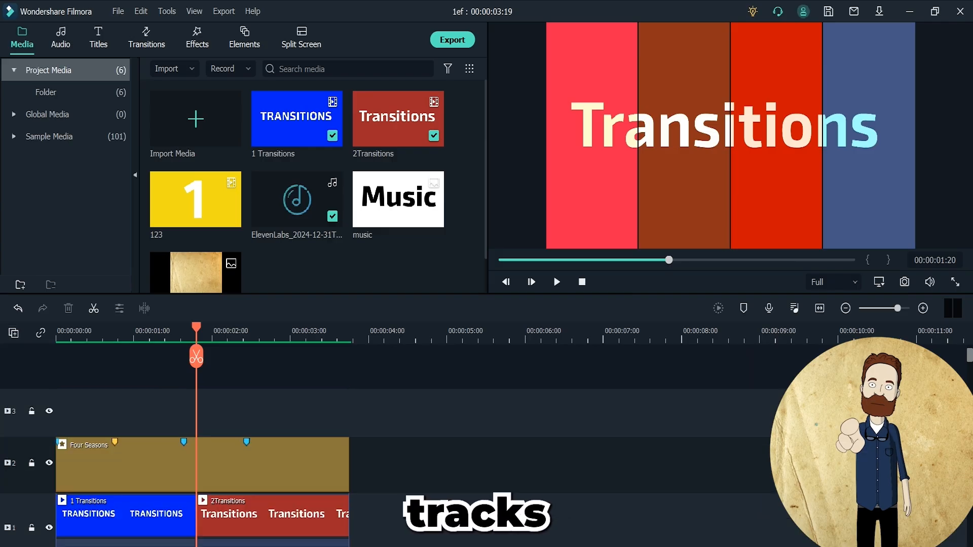
pyautogui.click(14, 334)
pyautogui.click(63, 417)
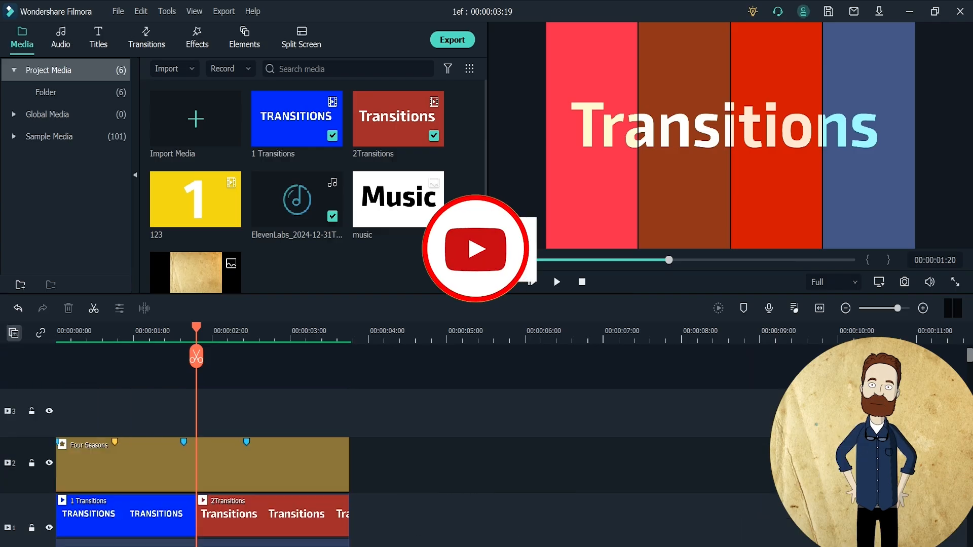
# - Adjust the height of the timeline tracks, applying two of the preset sizes one after the other
pyautogui.click(14, 333)
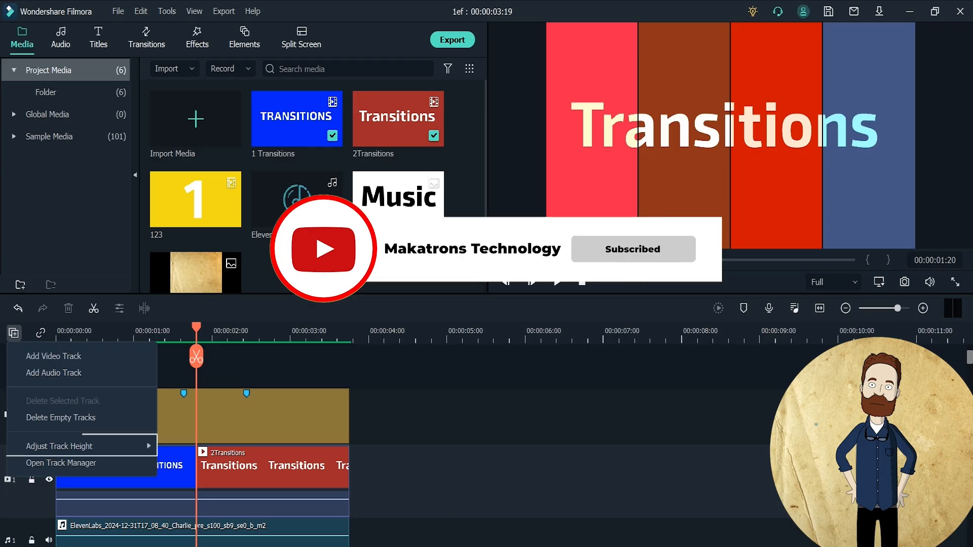
pyautogui.moveTo(76, 446)
pyautogui.click(183, 446)
pyautogui.click(14, 333)
pyautogui.click(187, 462)
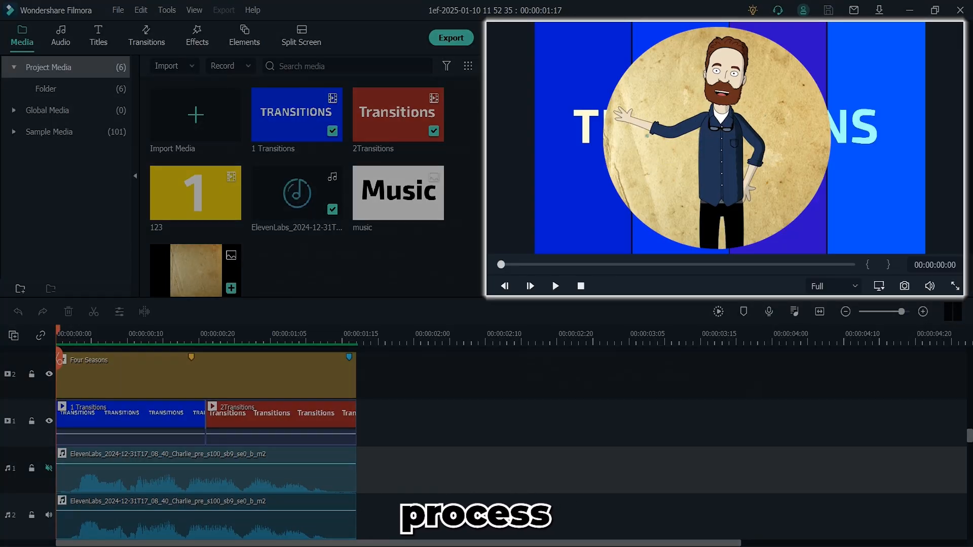
# - Preview the Untitled-1 and music images from the project media
pyautogui.click(197, 271)
pyautogui.doubleClick(196, 272)
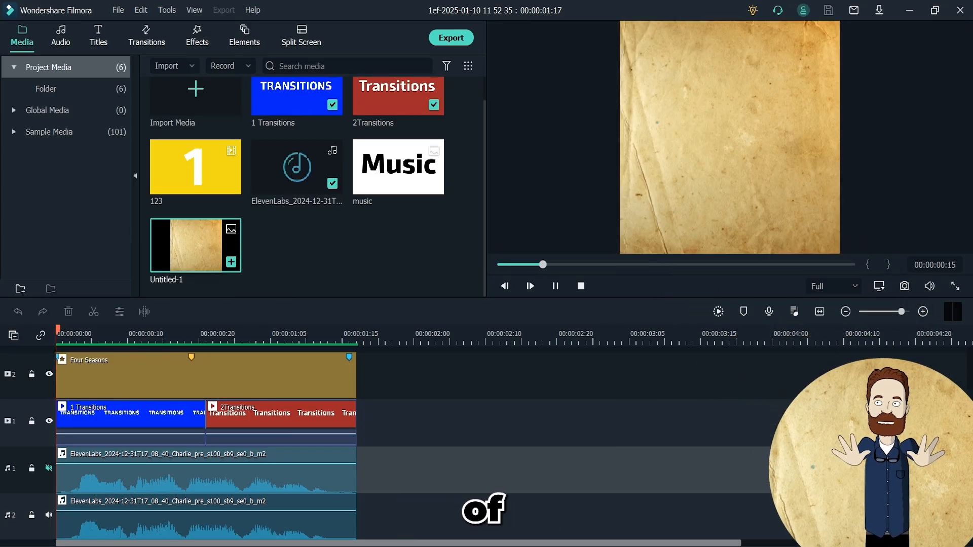
pyautogui.doubleClick(383, 185)
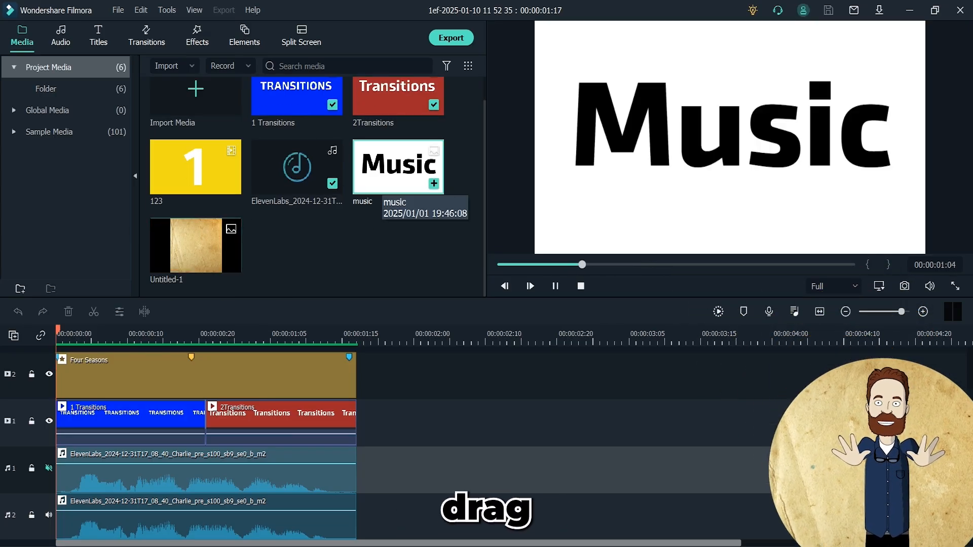
# - Play the timeline from its start in the preview, pausing and stopping the playback
pyautogui.click(58, 331)
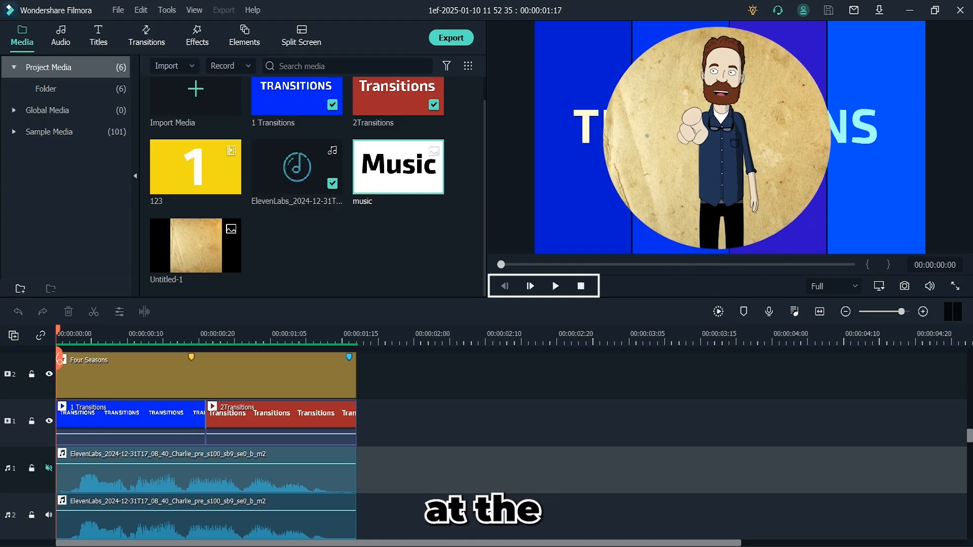
pyautogui.click(555, 287)
pyautogui.click(555, 286)
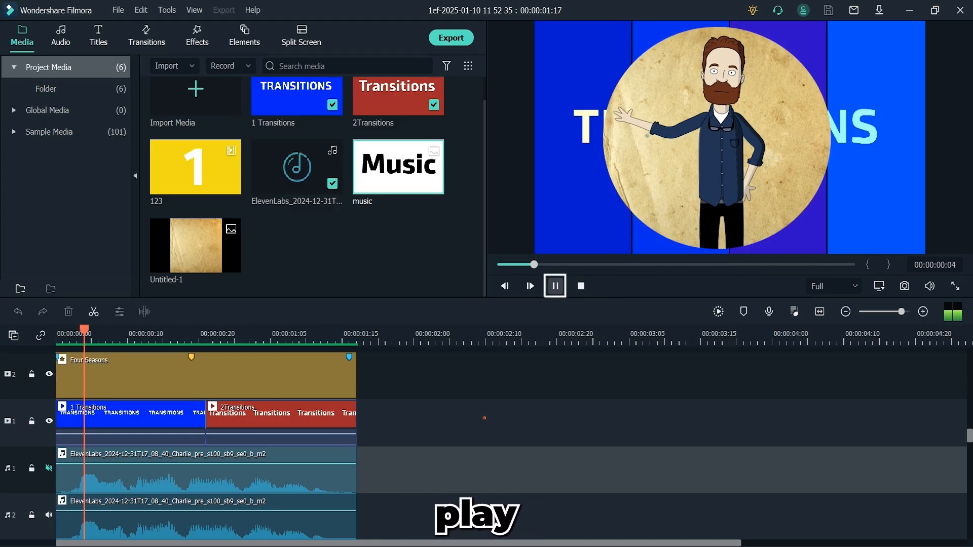
pyautogui.click(556, 286)
pyautogui.click(581, 287)
# - Step through the timeline preview frame by frame, first forward and then backward
pyautogui.click(530, 287)
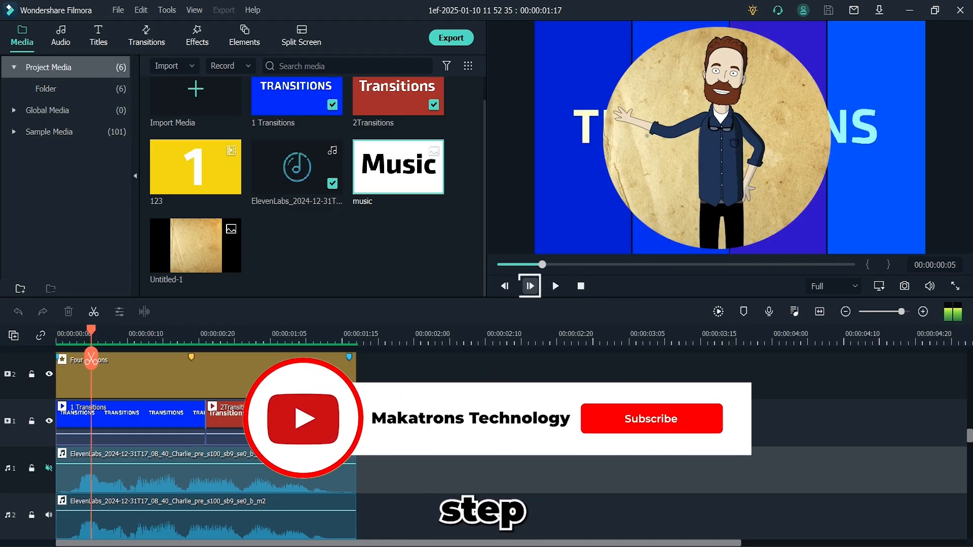
pyautogui.click(530, 286)
pyautogui.click(531, 286)
pyautogui.click(505, 286)
pyautogui.click(505, 286)
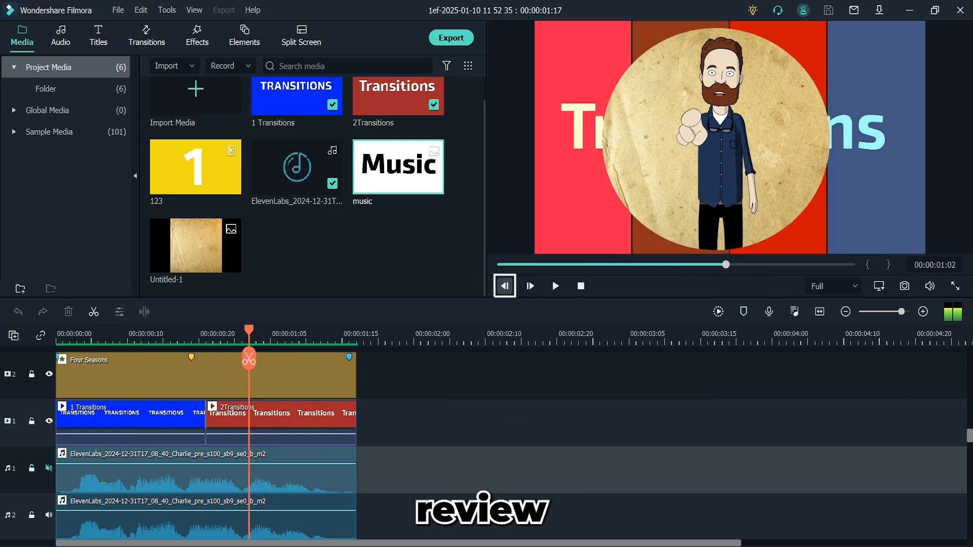
pyautogui.click(505, 286)
pyautogui.click(505, 286)
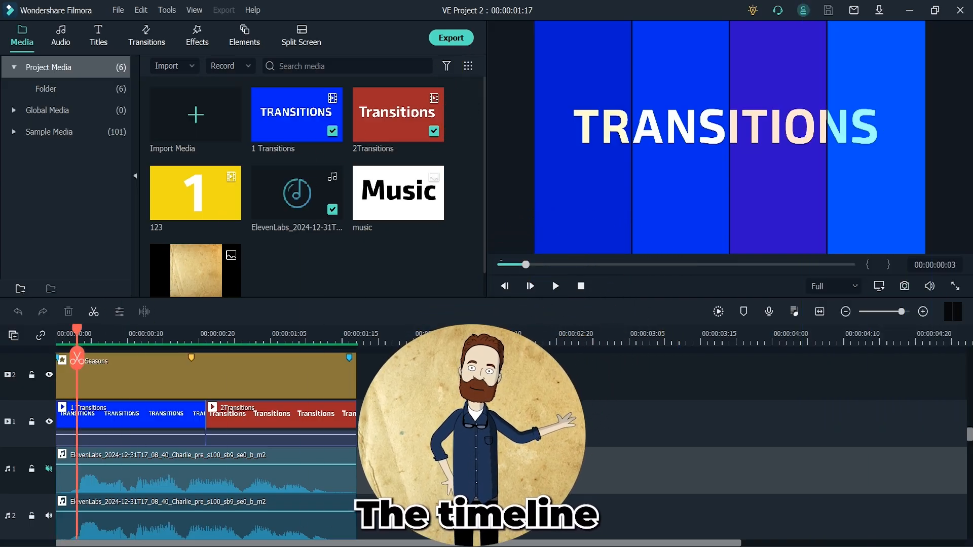
# - Scrub the playhead near the start of the timeline
pyautogui.moveTo(76, 360)
pyautogui.mouseDown()
pyautogui.moveTo(314, 360)
pyautogui.moveTo(71, 360)
pyautogui.mouseUp()
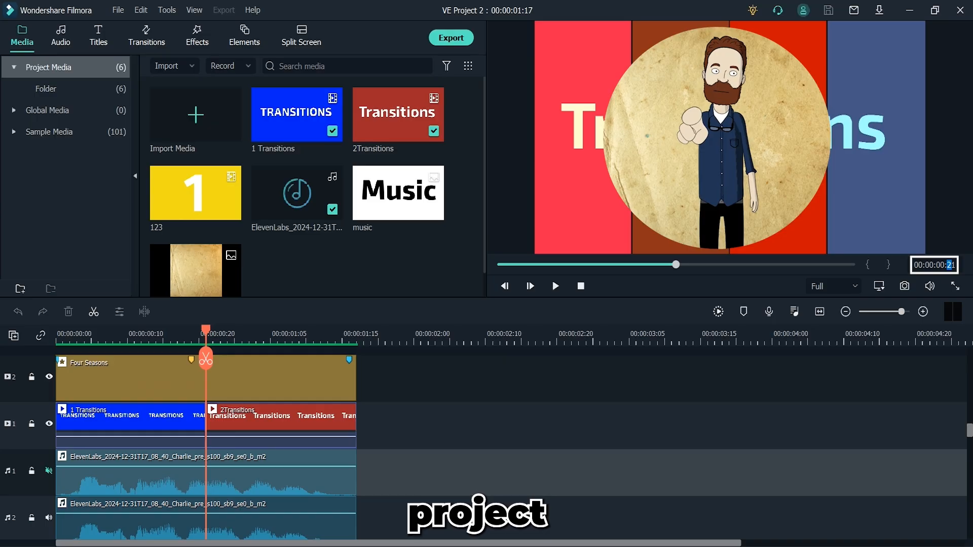
# - Move the playhead to 00:00:01:06 and choose Full as the preview playback quality
pyautogui.press('Return')
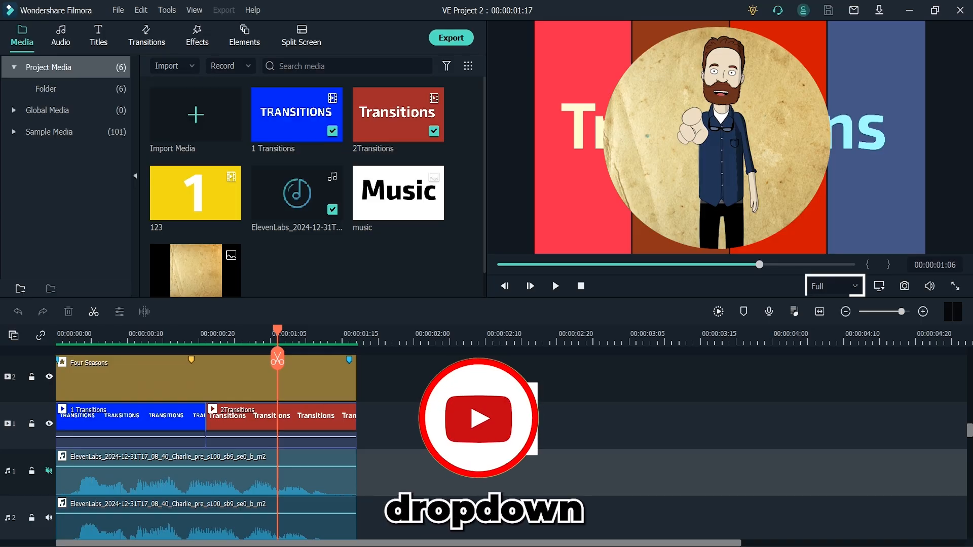
pyautogui.click(834, 285)
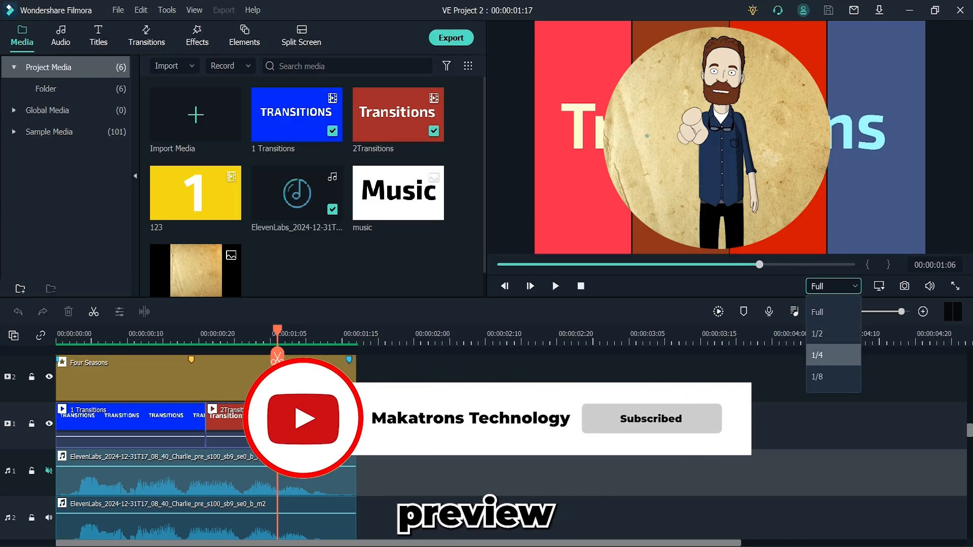
pyautogui.click(834, 313)
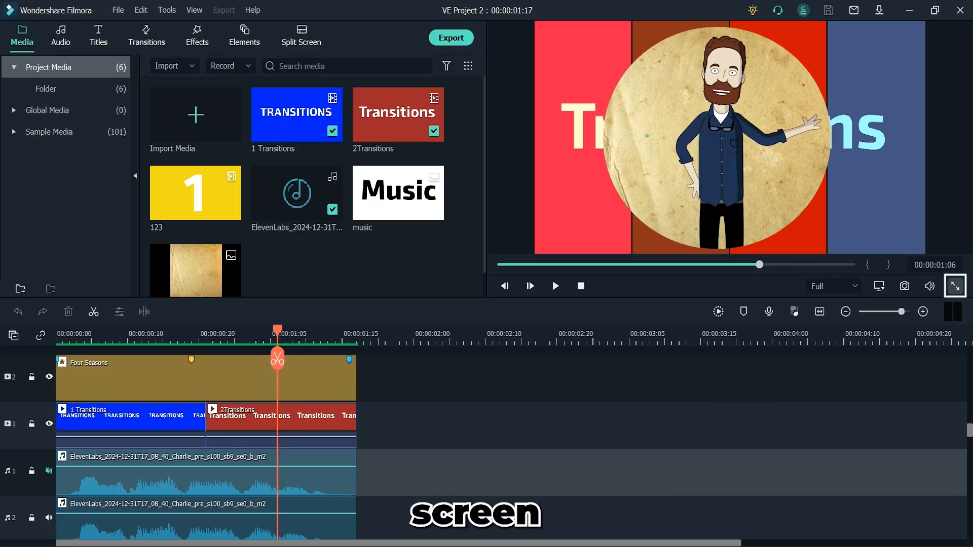
# - View the preview full screen and examine the display options for project aspect ratio and zoom level
pyautogui.click(956, 286)
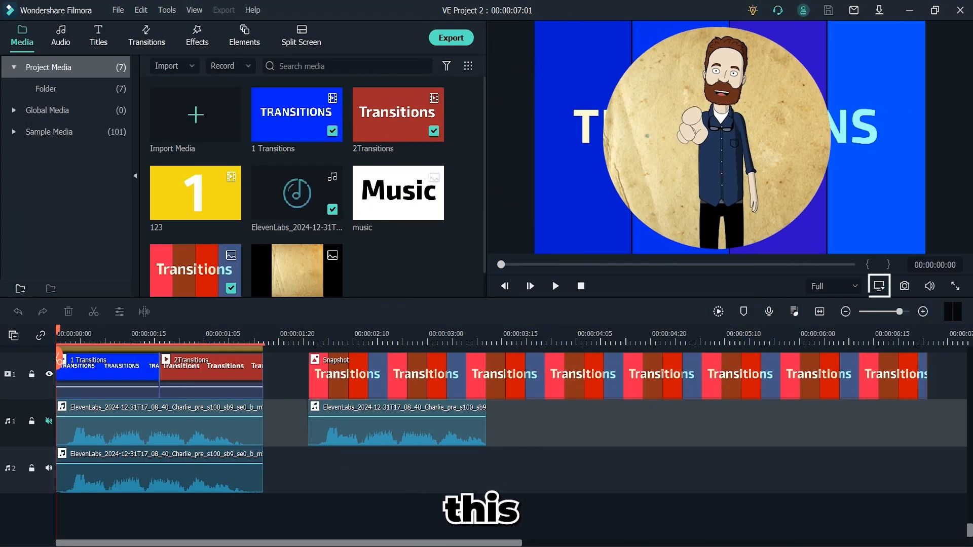
pyautogui.click(880, 286)
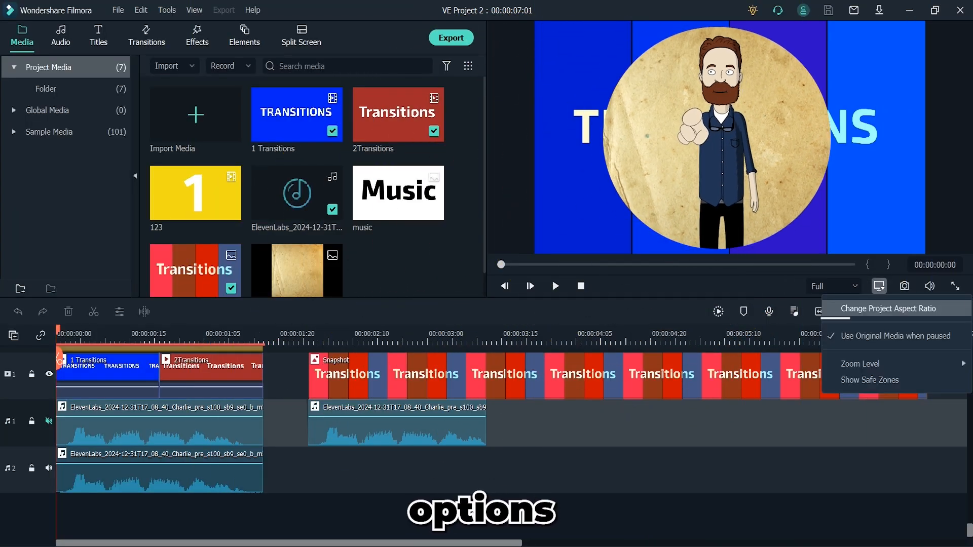
pyautogui.click(888, 308)
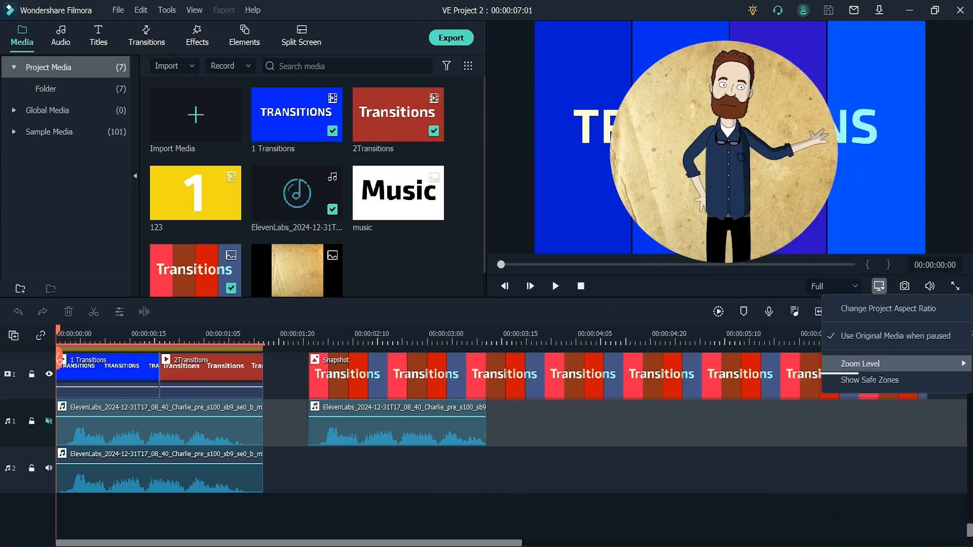
pyautogui.moveTo(860, 363)
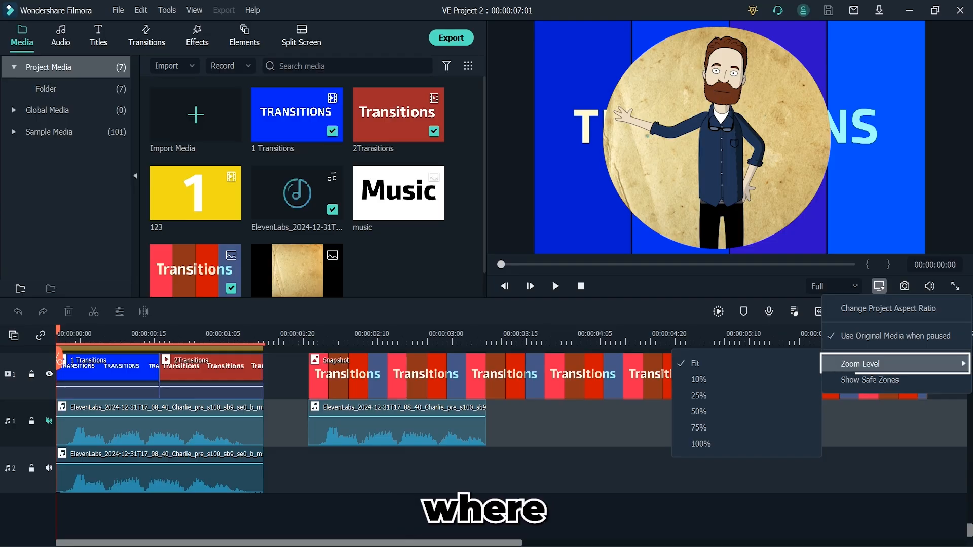
pyautogui.click(699, 428)
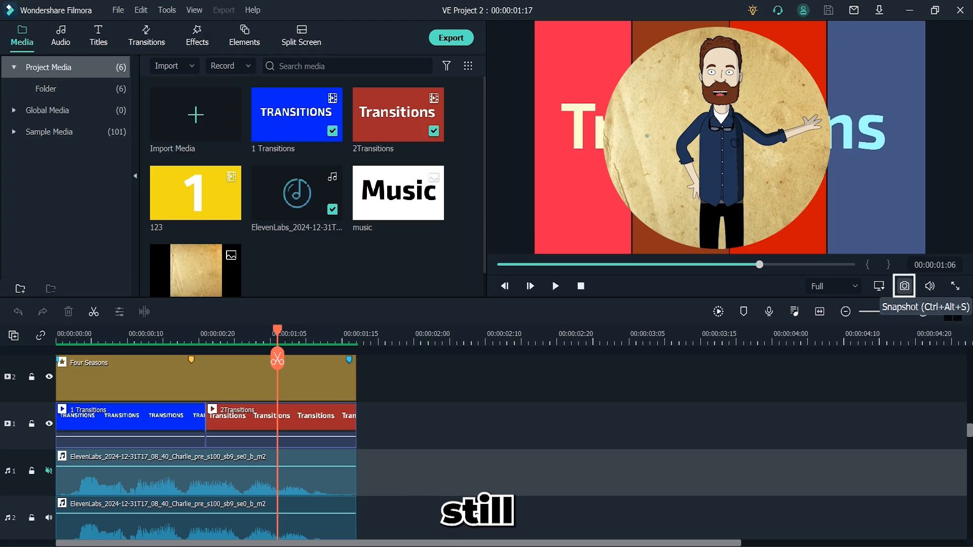
# - Take a snapshot of the current preview frame and place it on video track 1 after the 2Transitions clip, leaving a gap
pyautogui.click(904, 287)
pyautogui.moveTo(196, 271); pyautogui.dragTo(422, 425)
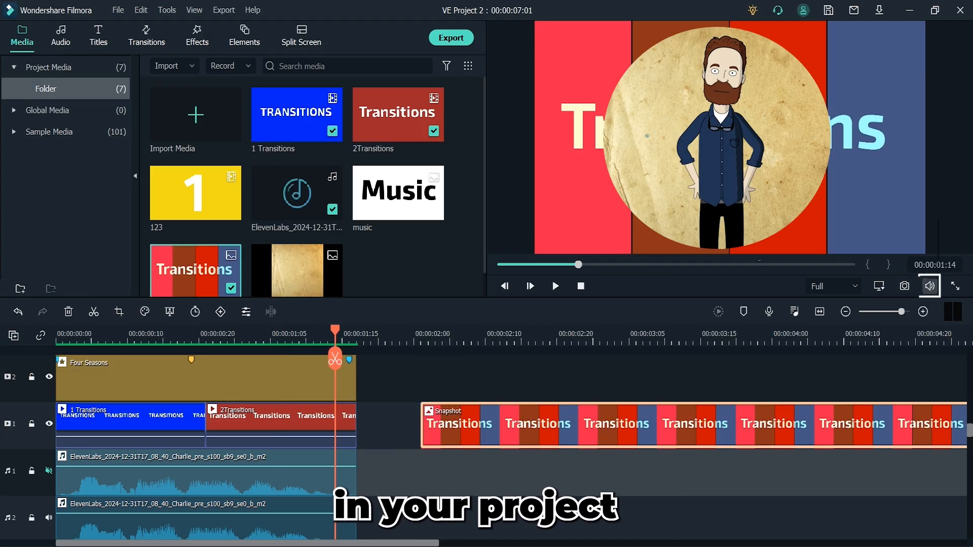
# - Adjust the preview volume and place the marked section of the ElevenLabs audio, up to 00:00:01:11, on audio track 1 beneath the Snapshot clip
pyautogui.click(930, 286)
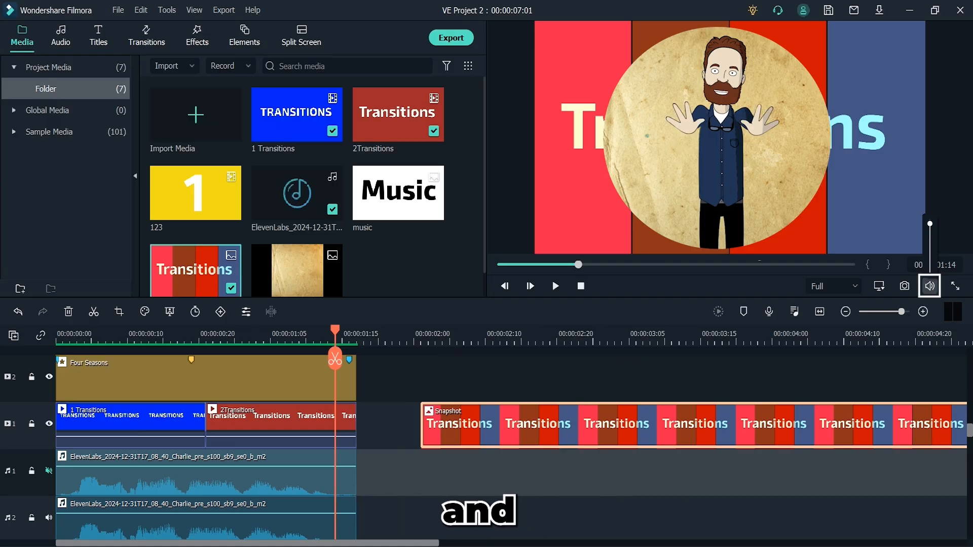
pyautogui.moveTo(930, 234)
pyautogui.mouseDown()
pyautogui.moveTo(930, 257)
pyautogui.moveTo(930, 234)
pyautogui.mouseUp()
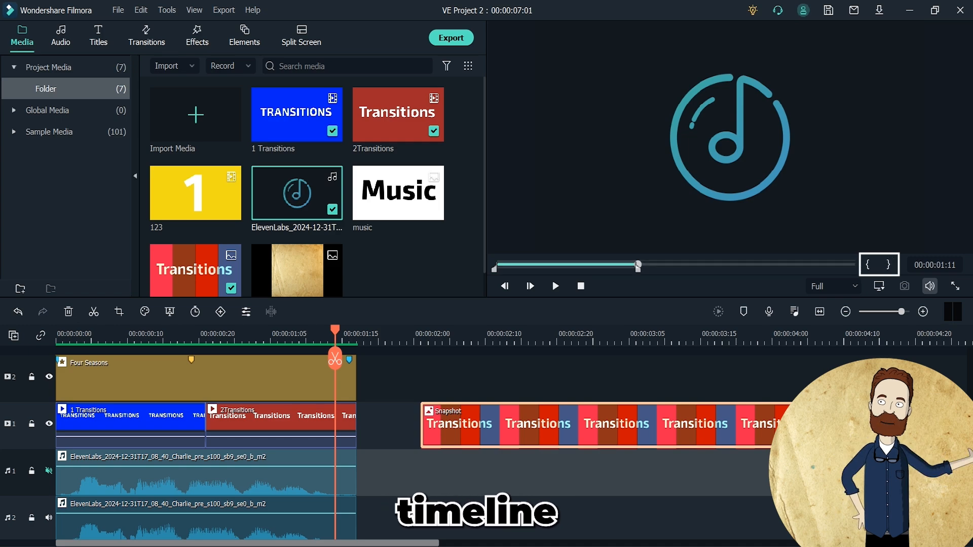
pyautogui.moveTo(297, 193); pyautogui.dragTo(425, 473)
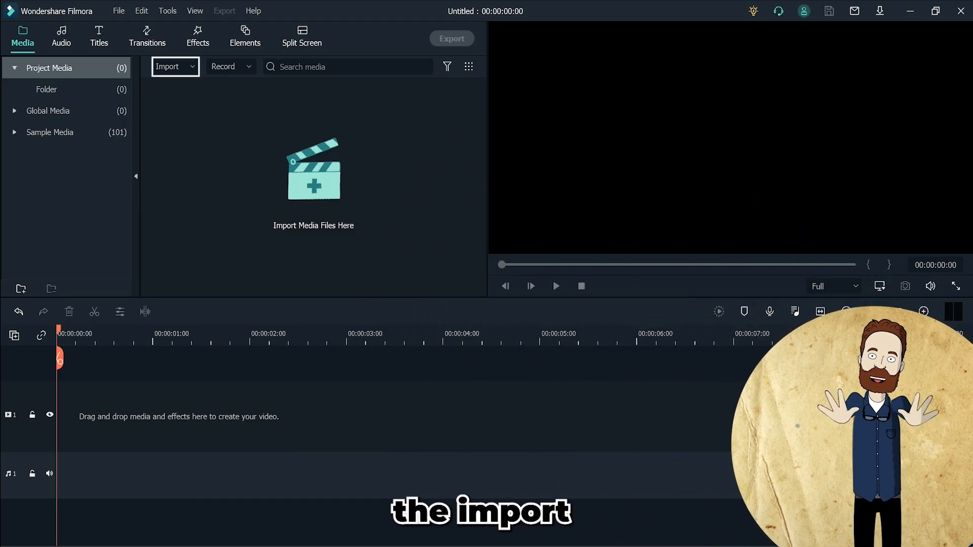
# - Import the ElevenLabs audio file and Untitled-1.png from the Video Project folder into the project media
pyautogui.hotkey('ctrl', 'i')
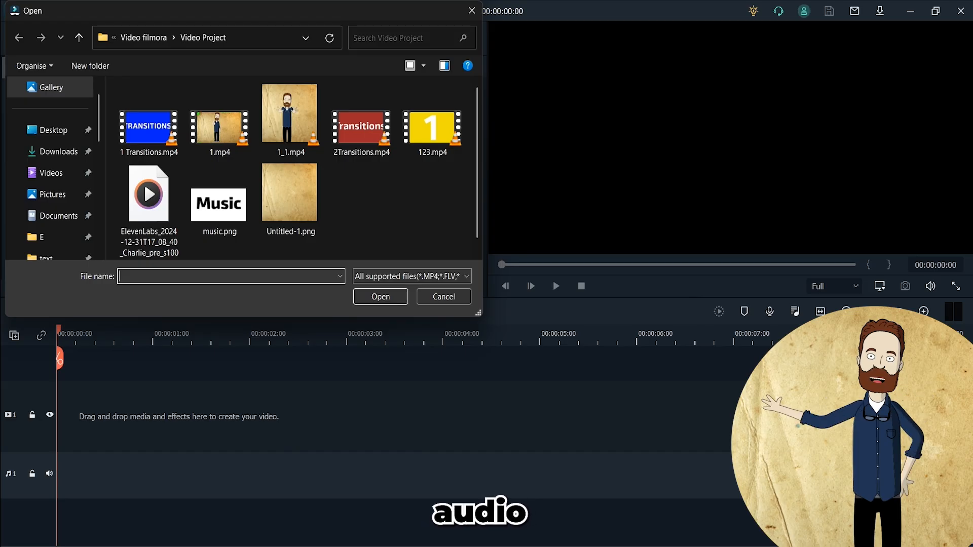
pyautogui.keyDown('ctrl'); pyautogui.click(290, 193); pyautogui.keyUp('ctrl')
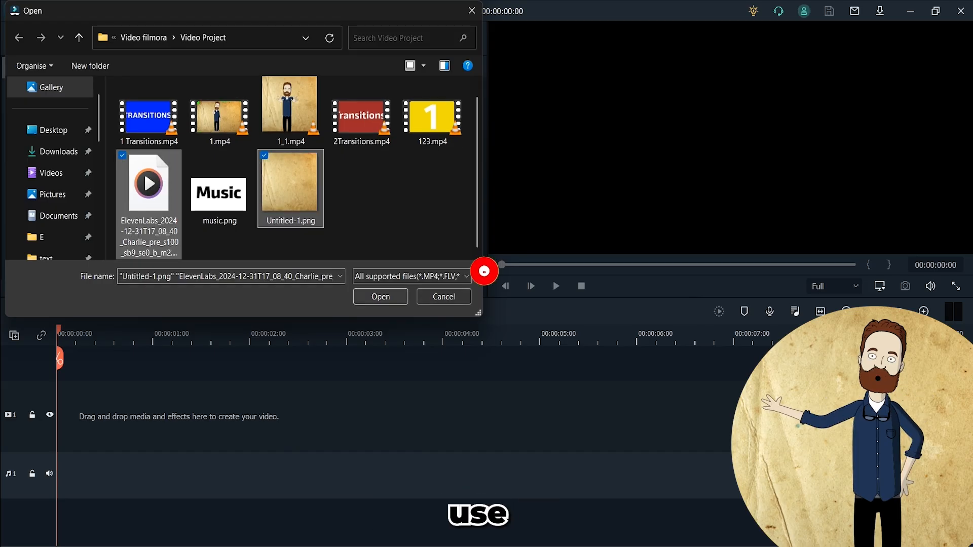
pyautogui.click(380, 296)
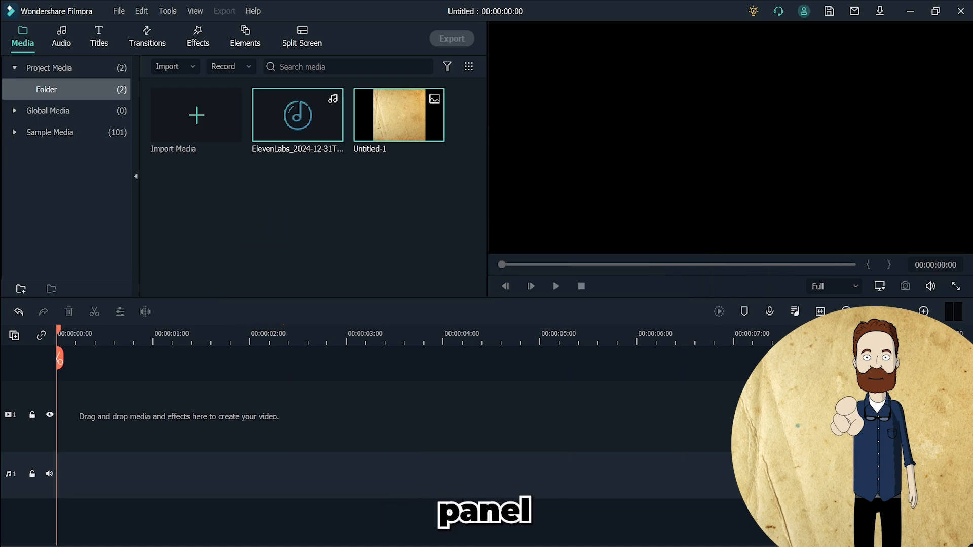
# - Place the Untitled-1 image at the start of video track 1 and the ElevenLabs audio at the start of audio track 1
pyautogui.click(313, 218)
pyautogui.moveTo(399, 115); pyautogui.dragTo(76, 416)
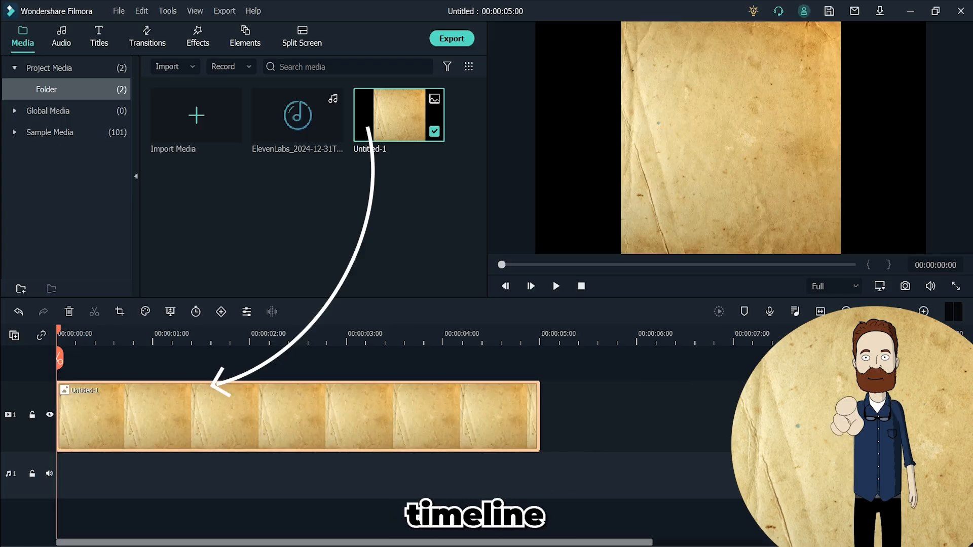
pyautogui.click(314, 476)
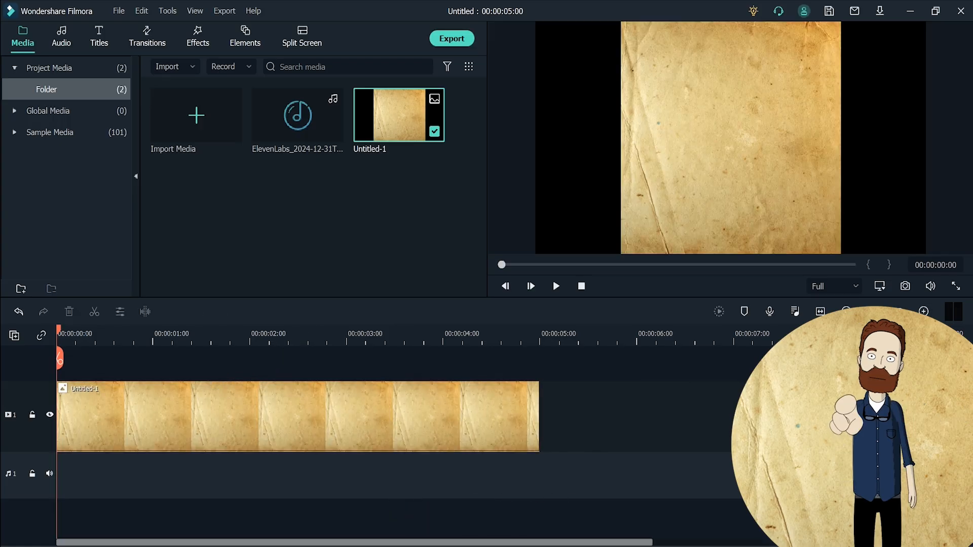
pyautogui.moveTo(297, 115); pyautogui.dragTo(57, 476)
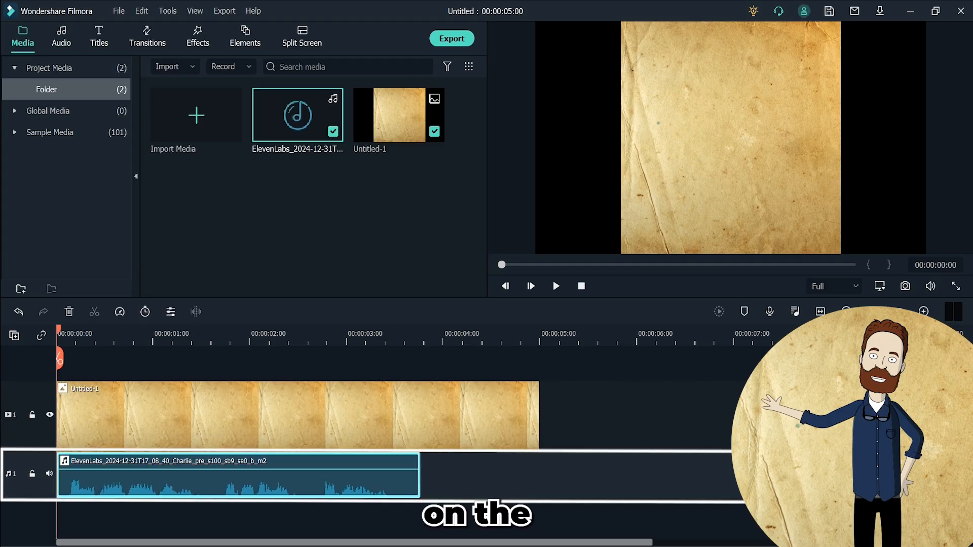
# - Undo the placement of the audio and the Untitled-1 image on the timeline
pyautogui.hotkey('ctrl', 'z')
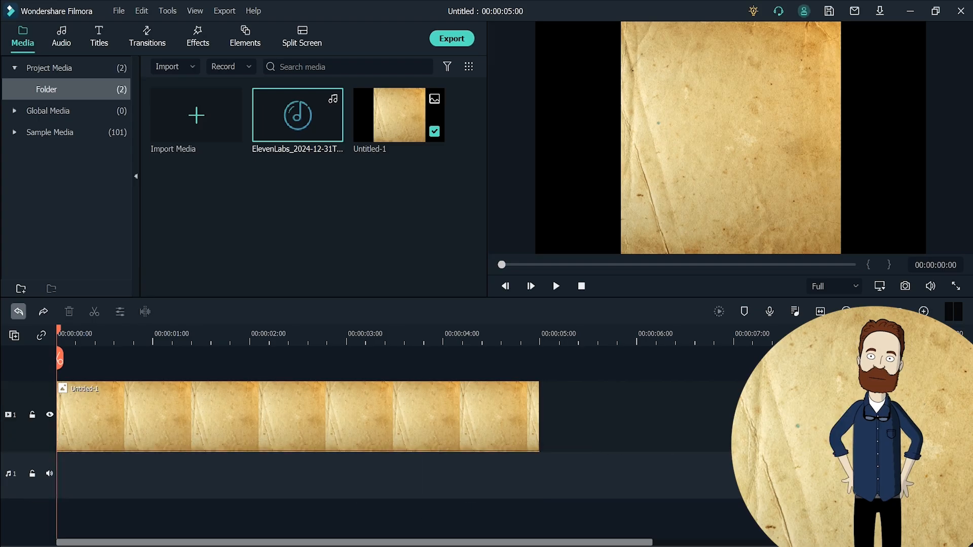
pyautogui.hotkey('ctrl', 'z')
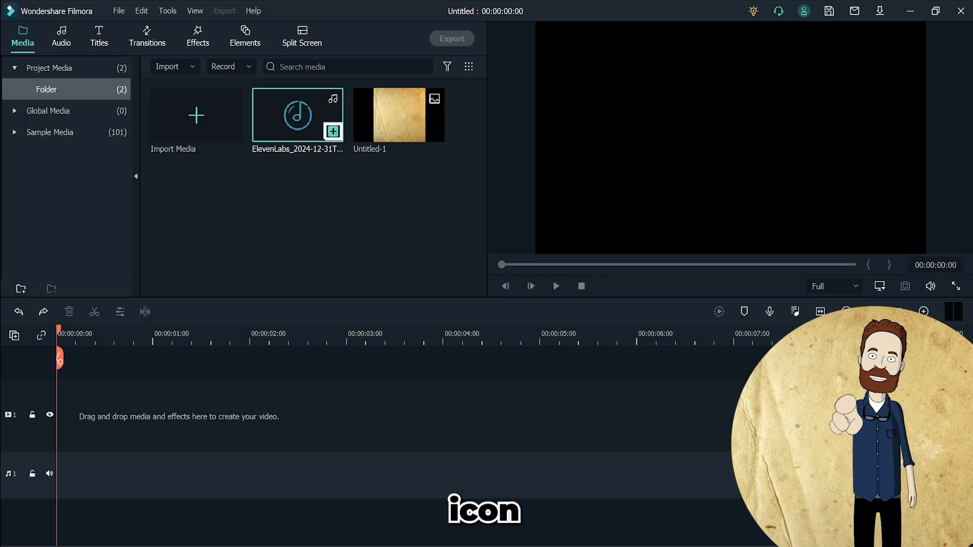
# - Add the ElevenLabs audio and the Untitled-1 image to the timeline directly from their media thumbnails
pyautogui.click(333, 132)
pyautogui.click(434, 131)
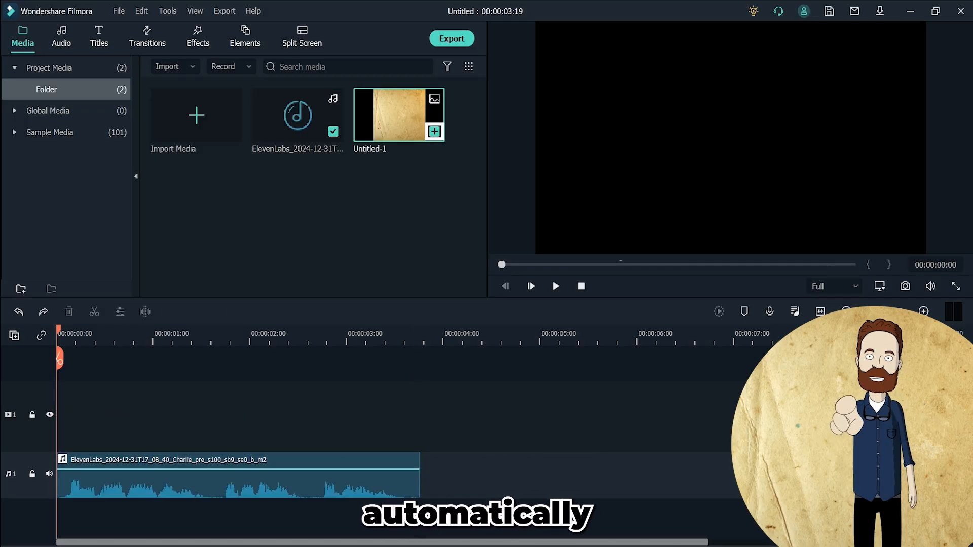
pyautogui.click(435, 132)
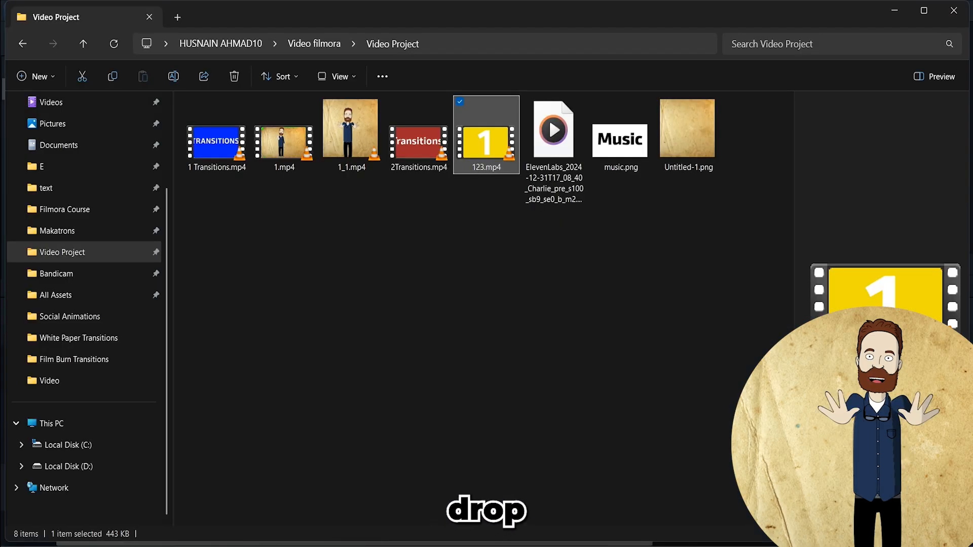
# - Bring 123.mp4 from the File Explorer folder Video Project onto video track 1, directly after the Untitled-1 clip
pyautogui.moveTo(486, 136); pyautogui.dragTo(317, 491)
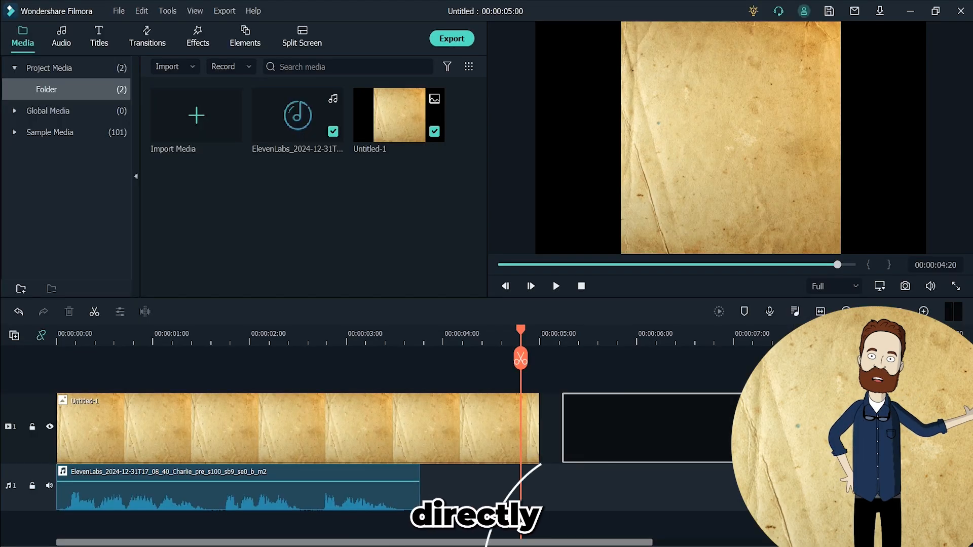
pyautogui.moveTo(564, 428); pyautogui.dragTo(564, 428)
pyautogui.moveTo(633, 421); pyautogui.dragTo(611, 420)
# - Move the playhead to the end of the 123 clip and insert the Untitled-1 image there
pyautogui.click(610, 373)
pyautogui.scroll(-3, 418, 431)
pyautogui.click(226, 344)
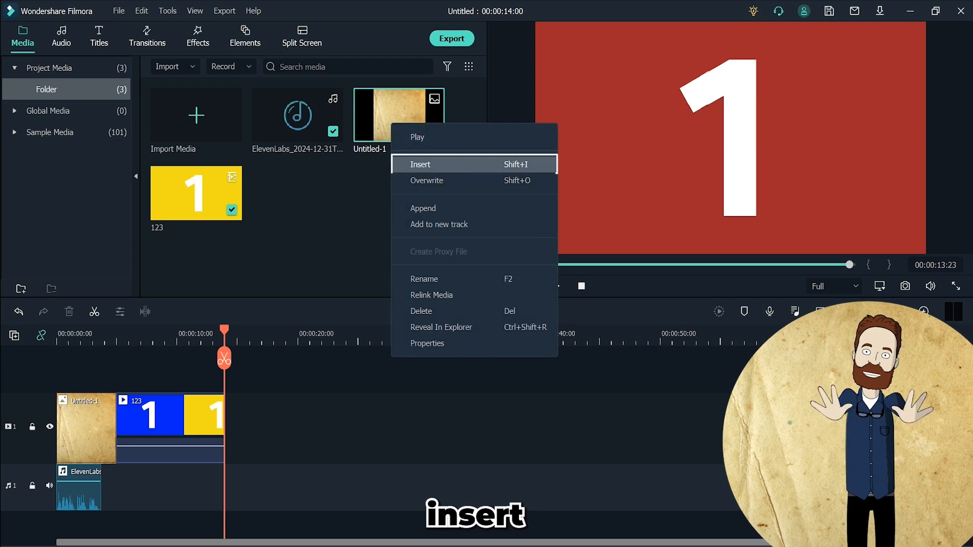
pyautogui.click(423, 164)
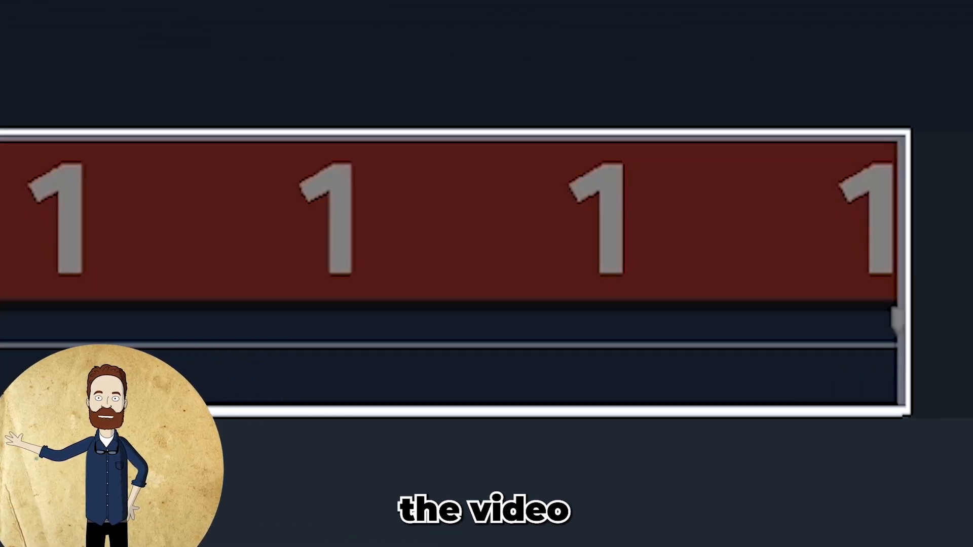
# - Try trimming the end of the 123 clip on the timeline, and undo the change
pyautogui.moveTo(905, 218); pyautogui.dragTo(543, 393)
pyautogui.moveTo(529, 481); pyautogui.dragTo(542, 481)
pyautogui.click(241, 482)
pyautogui.hotkey('ctrl', 'z')
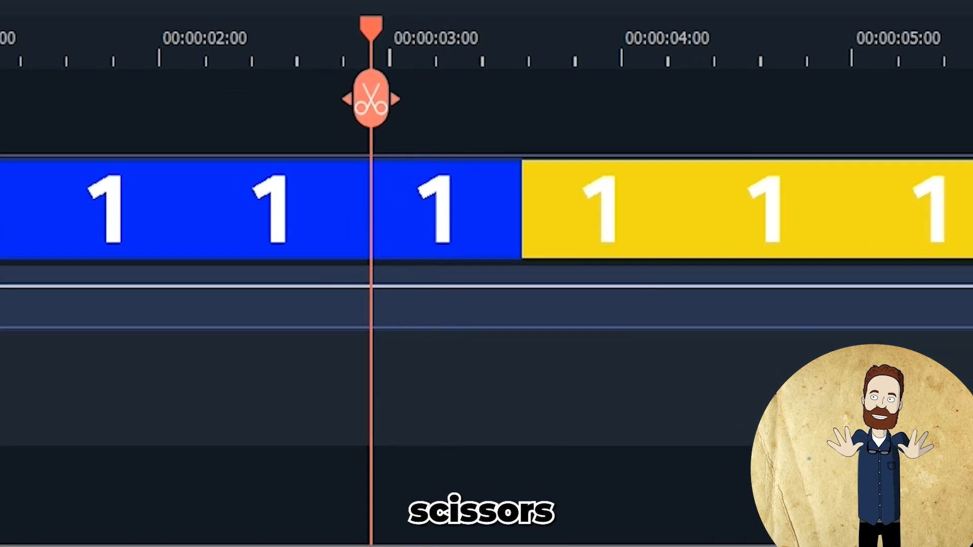
# - Split the 123 clip at 00:00:02:23 and 00:00:06:00, and delete the section between the two cuts
pyautogui.click(371, 99)
pyautogui.moveTo(371, 26); pyautogui.dragTo(807, 25)
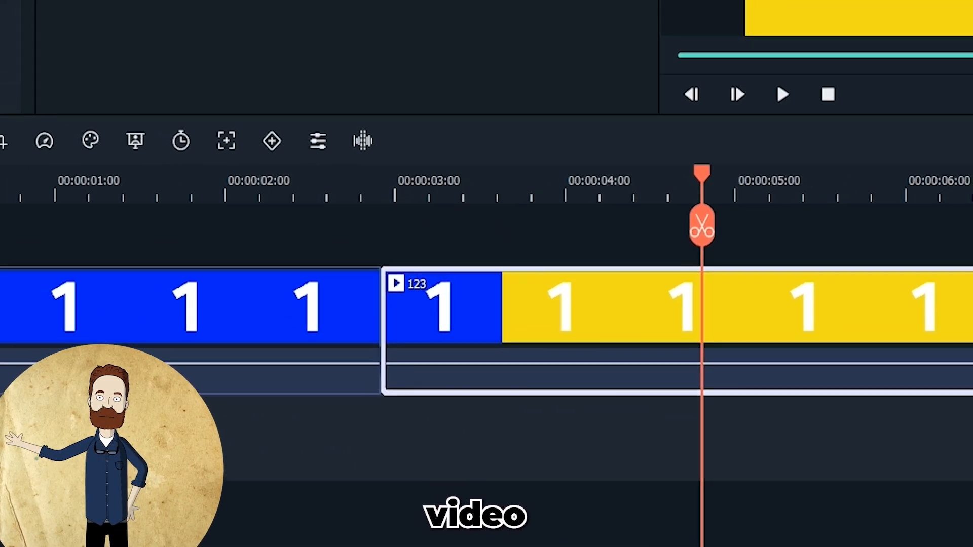
pyautogui.moveTo(702, 174); pyautogui.dragTo(953, 173)
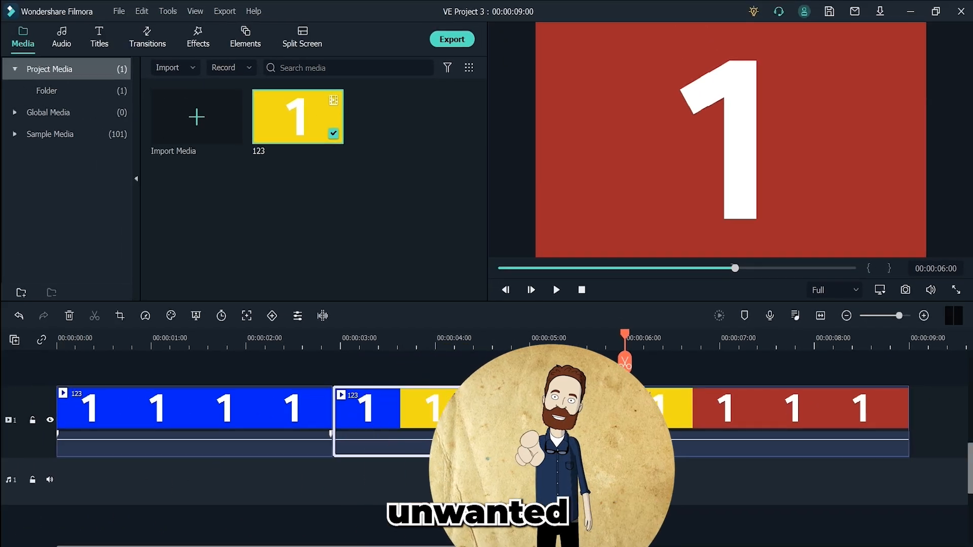
pyautogui.press('Delete')
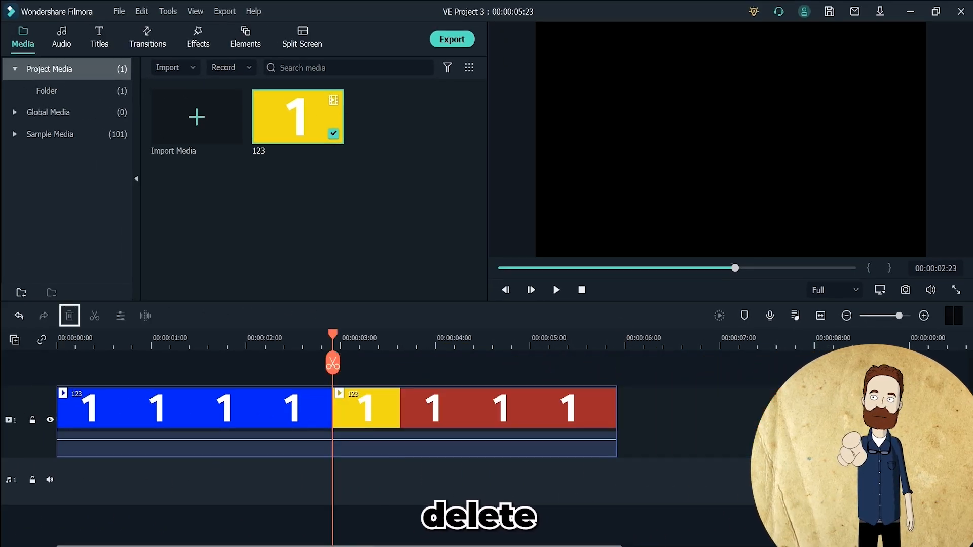
pyautogui.moveTo(329, 334); pyautogui.dragTo(374, 335)
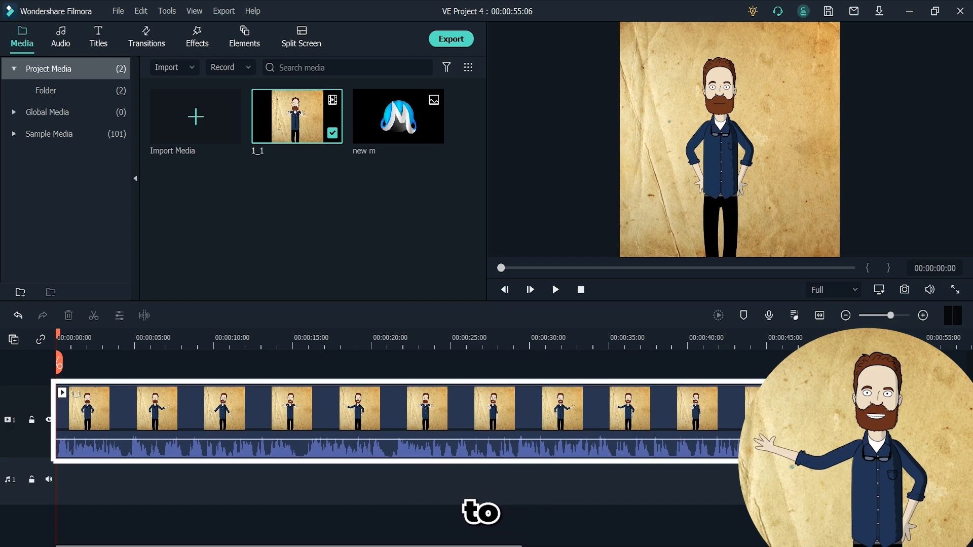
# - Open the 1_1 clip's transform settings, rotate the clip to 320 degrees, and reset the rotation
pyautogui.doubleClick(398, 421)
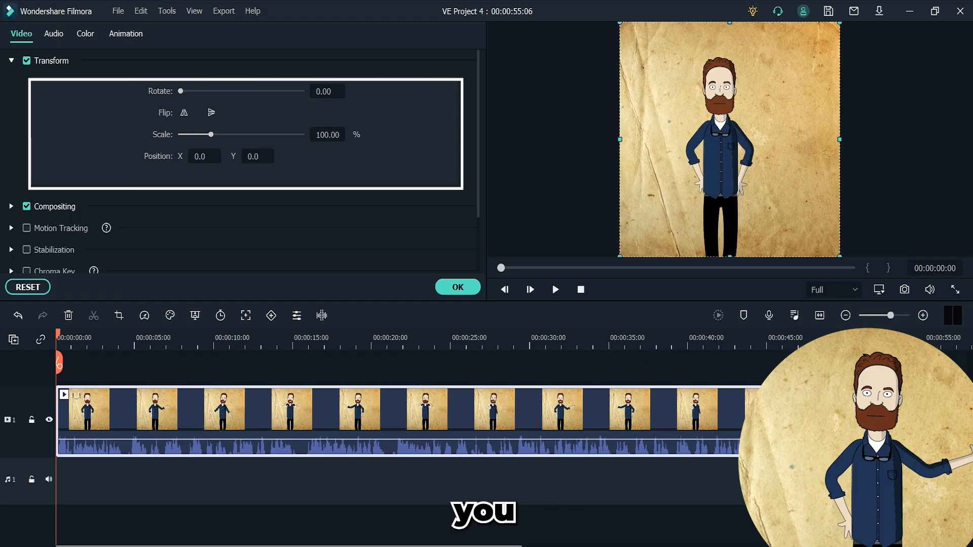
pyautogui.moveTo(181, 91)
pyautogui.mouseDown()
pyautogui.moveTo(221, 92)
pyautogui.moveTo(180, 91)
pyautogui.mouseUp()
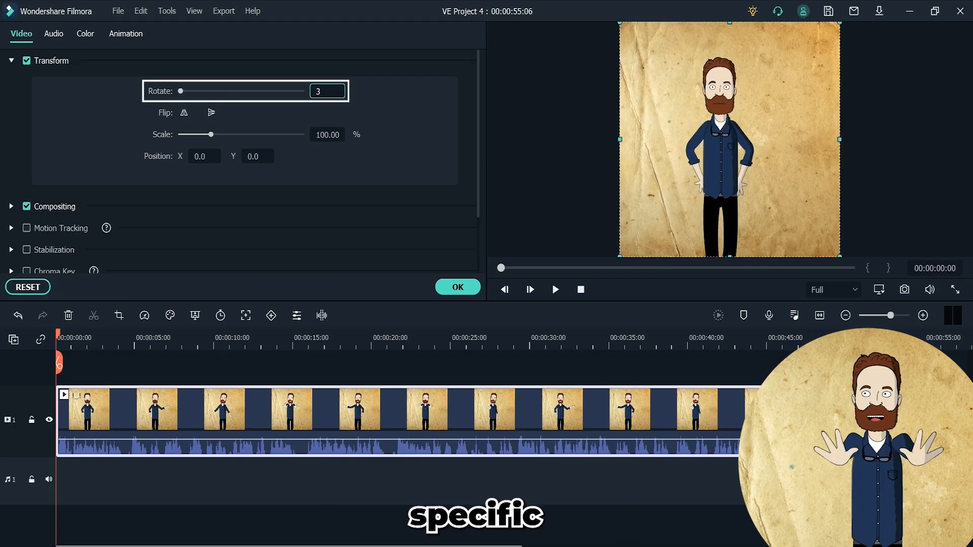
pyautogui.write('320')
pyautogui.press('Return')
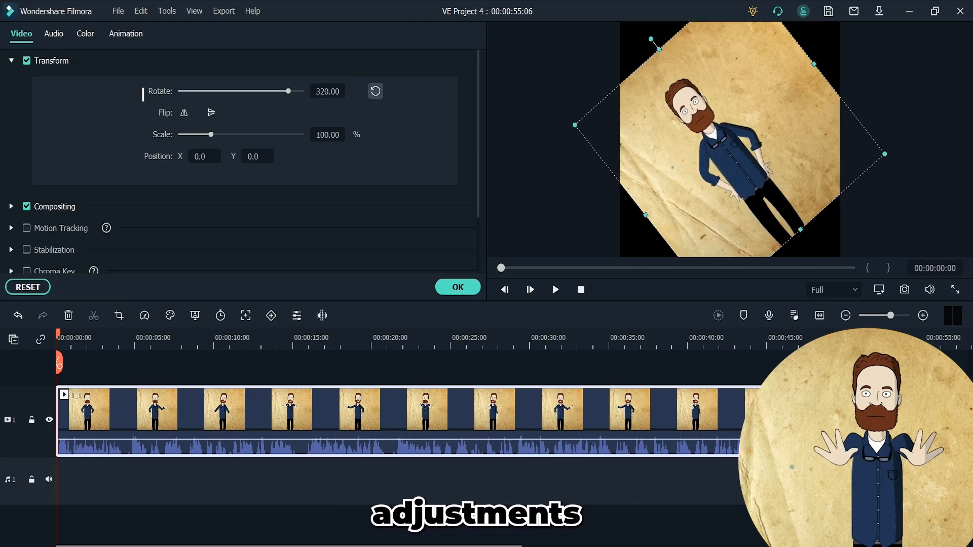
pyautogui.click(375, 91)
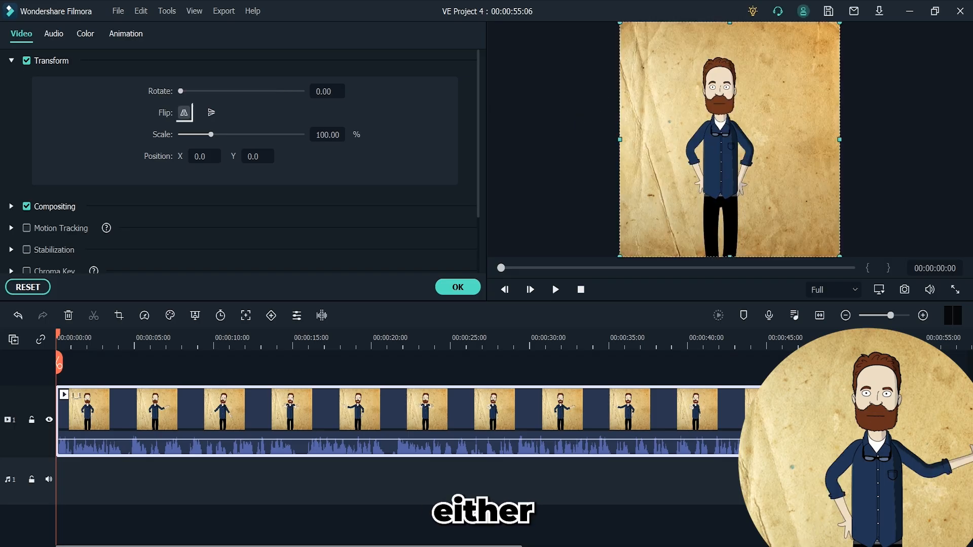
# - Flip the 1_1 clip horizontally and back again, and flip it vertically
pyautogui.click(184, 112)
pyautogui.click(184, 112)
pyautogui.click(211, 112)
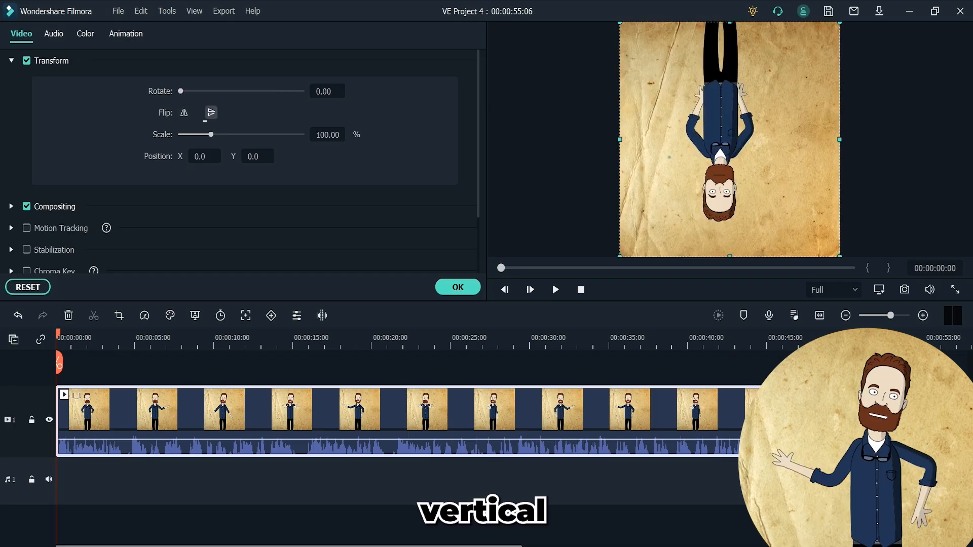
# - Flip the 1_1 clip vertically back to upright, then try changing its scale and restore the original scale
pyautogui.click(211, 112)
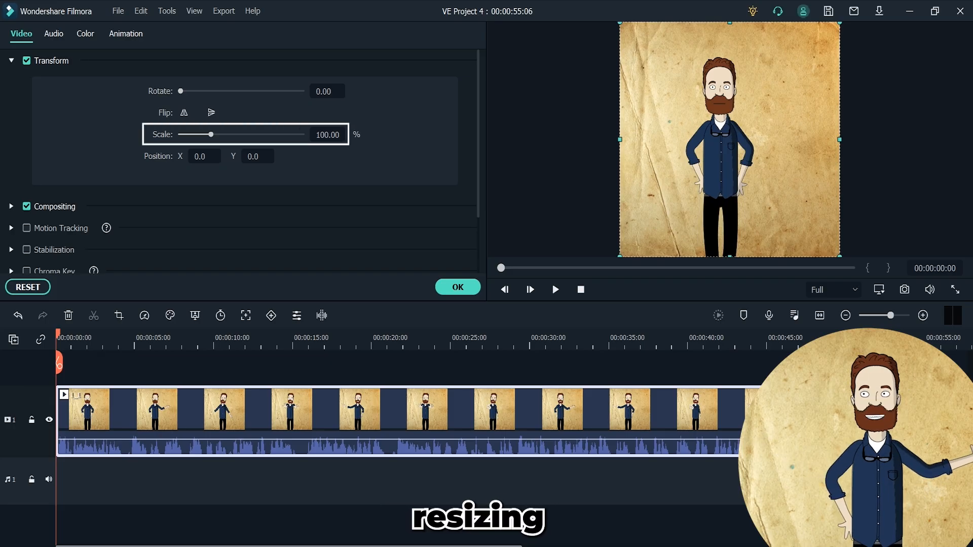
pyautogui.moveTo(211, 134)
pyautogui.mouseDown()
pyautogui.moveTo(229, 134)
pyautogui.moveTo(208, 134)
pyautogui.mouseUp()
pyautogui.click(375, 135)
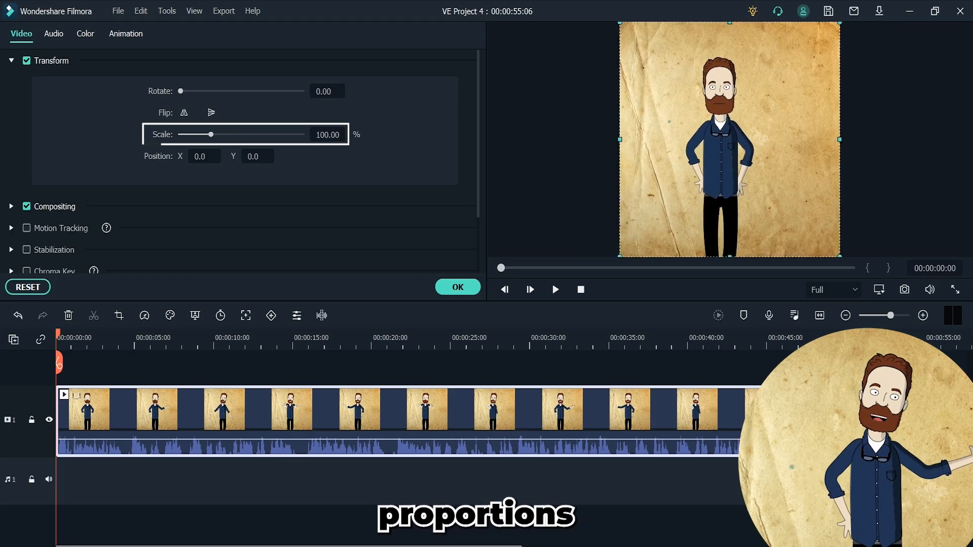
# - Try shifting the 1_1 clip's X and Y position, reset both values, and confirm the transform settings
pyautogui.moveTo(200, 157); pyautogui.dragTo(148, 157)
pyautogui.click(292, 156)
pyautogui.moveTo(253, 156); pyautogui.dragTo(335, 157)
pyautogui.click(292, 156)
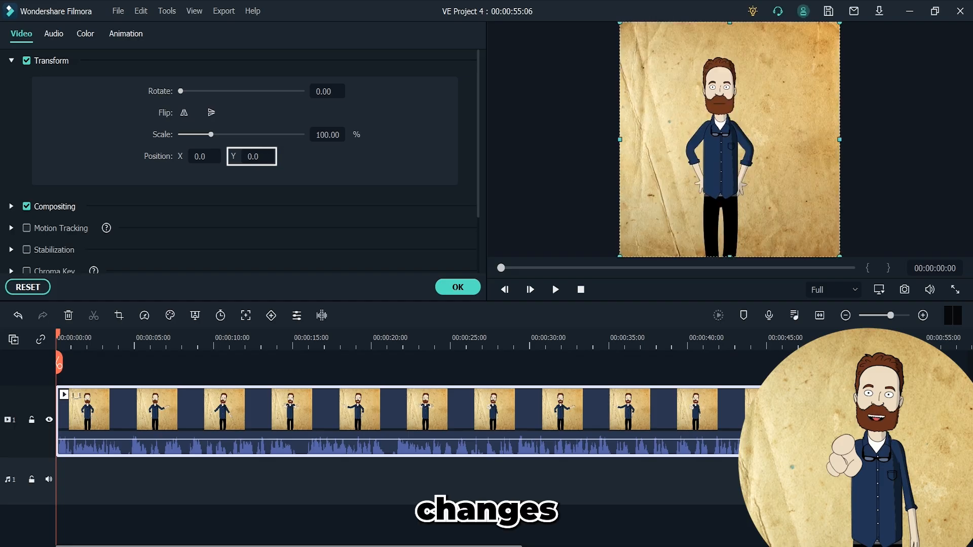
pyautogui.moveTo(253, 156); pyautogui.dragTo(197, 157)
pyautogui.click(292, 157)
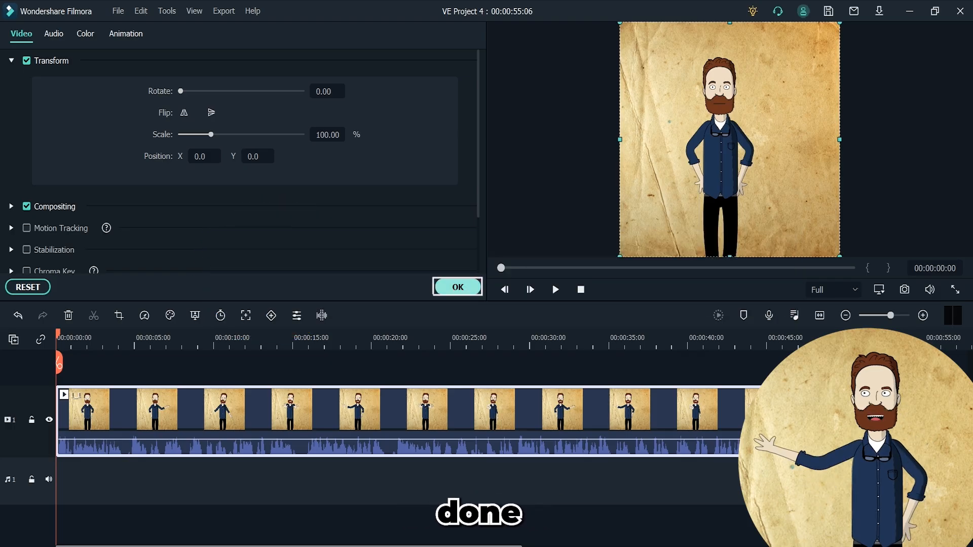
pyautogui.press('Return')
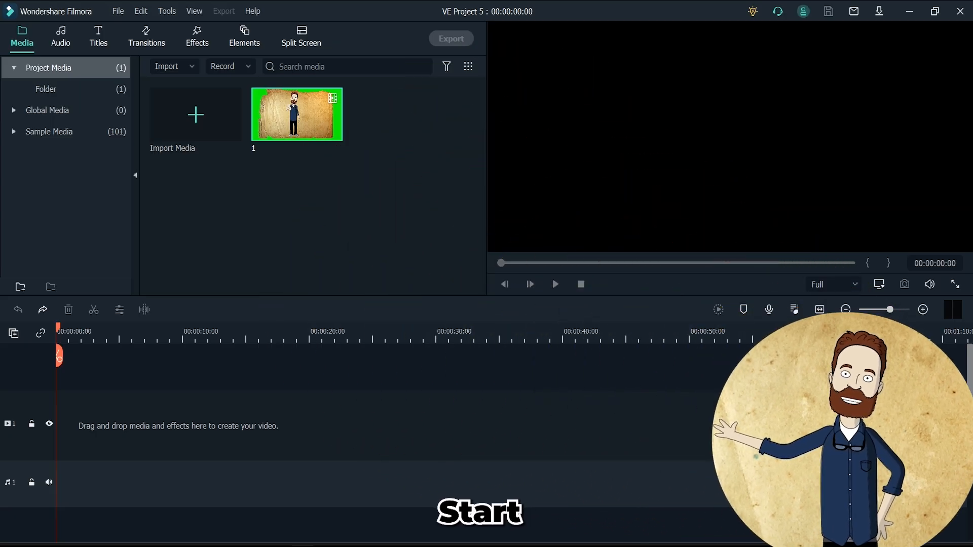
# - Place video 1 on the first video track and open its crop settings with the ratio set to Custom
pyautogui.moveTo(299, 135); pyautogui.dragTo(368, 425)
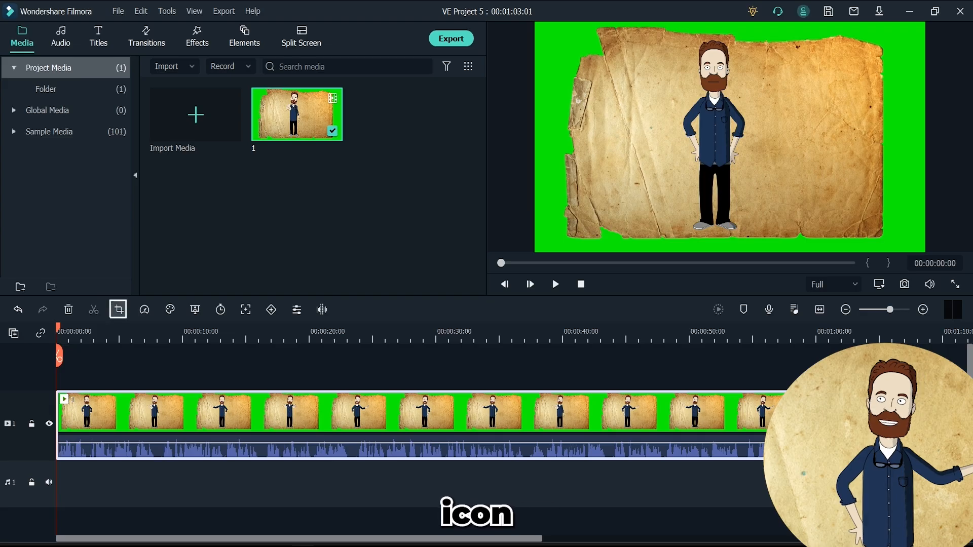
pyautogui.click(118, 309)
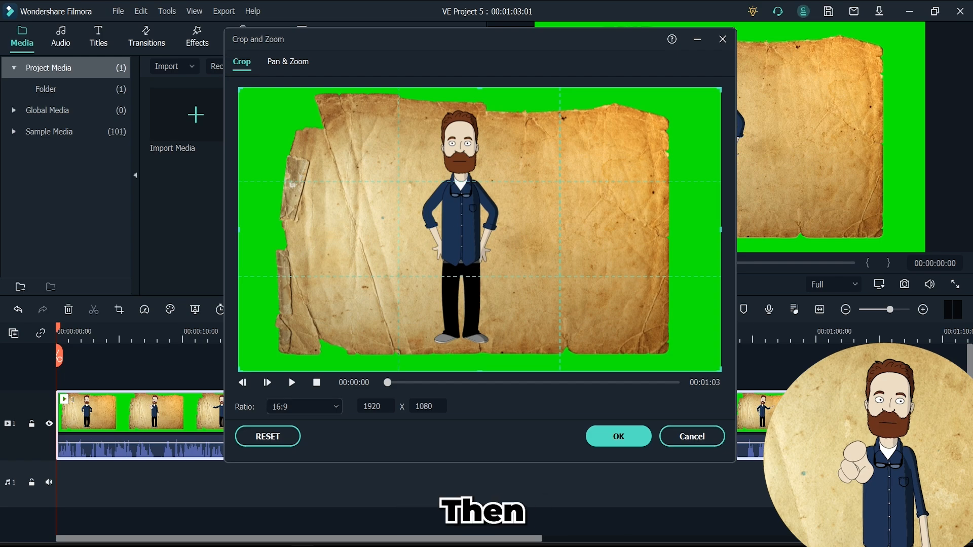
pyautogui.click(304, 407)
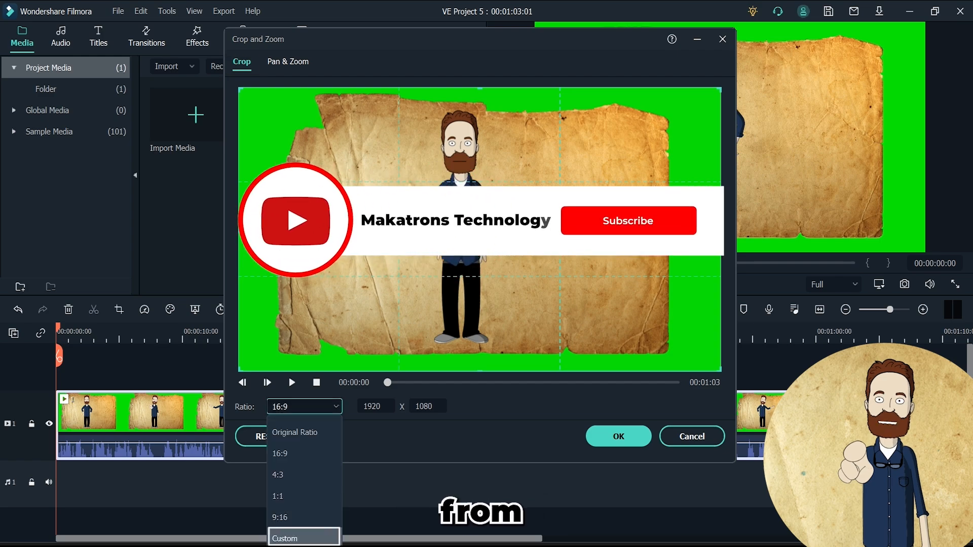
pyautogui.click(304, 539)
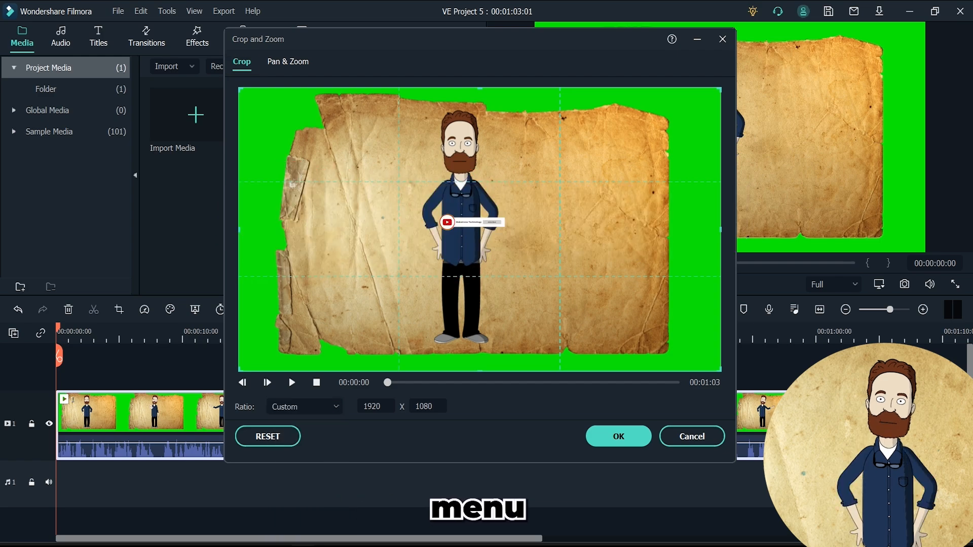
# - Crop video 1 to about 1004 × 894 around the standing character, excluding the green borders
pyautogui.moveTo(239, 88); pyautogui.dragTo(330, 110)
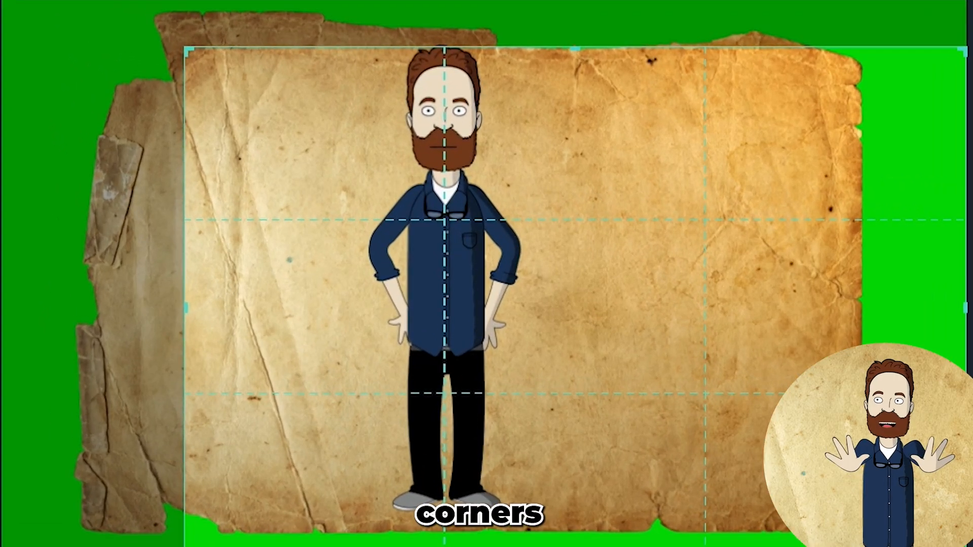
pyautogui.moveTo(721, 371); pyautogui.dragTo(676, 352)
pyautogui.moveTo(874, 531); pyautogui.dragTo(692, 512)
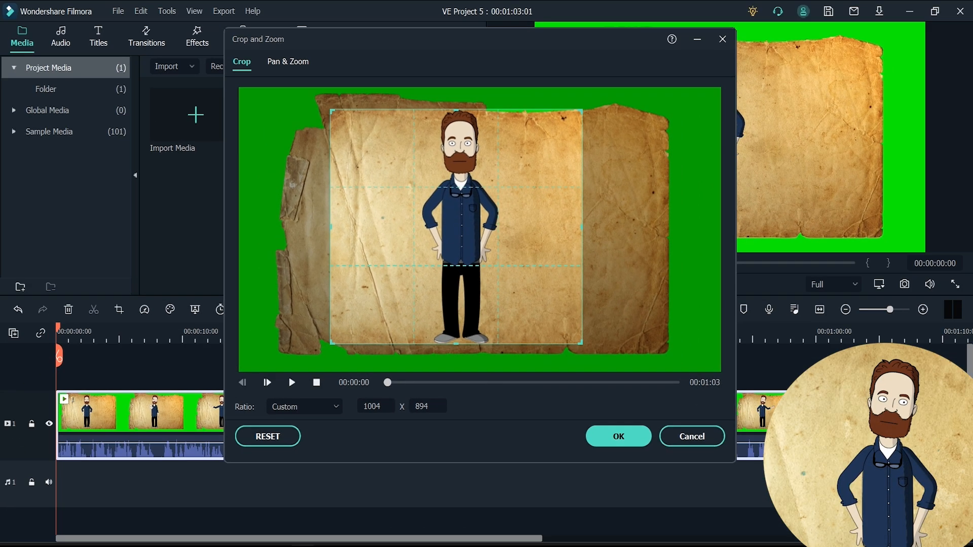
# - Narrow the crop from both sides to about 775 × 894, check it at several frames, and apply it
pyautogui.moveTo(390, 383); pyautogui.dragTo(633, 382)
pyautogui.click(305, 407)
pyautogui.moveTo(461, 382); pyautogui.dragTo(472, 383)
pyautogui.moveTo(331, 227); pyautogui.dragTo(361, 227)
pyautogui.click(285, 539)
pyautogui.moveTo(504, 382); pyautogui.dragTo(488, 383)
pyautogui.moveTo(582, 228); pyautogui.dragTo(555, 227)
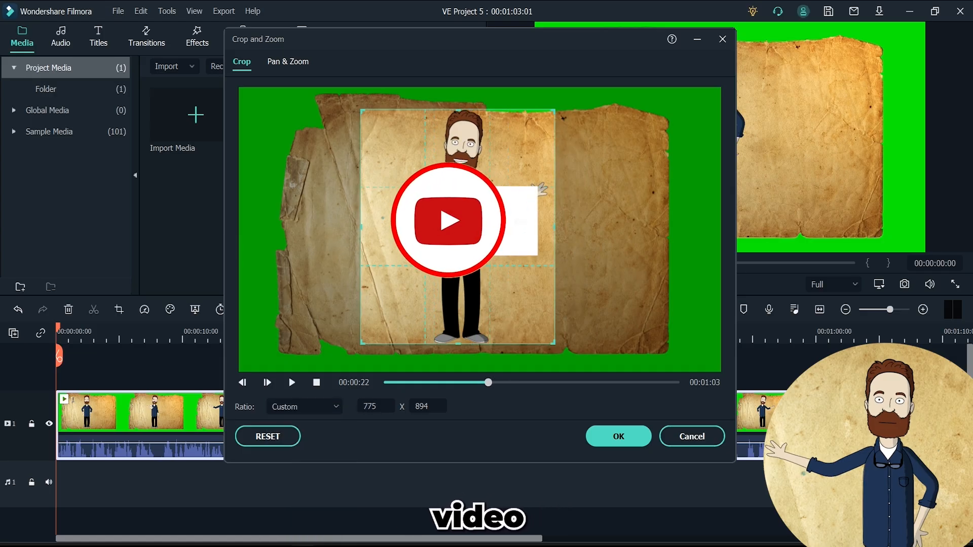
pyautogui.moveTo(489, 382); pyautogui.dragTo(426, 382)
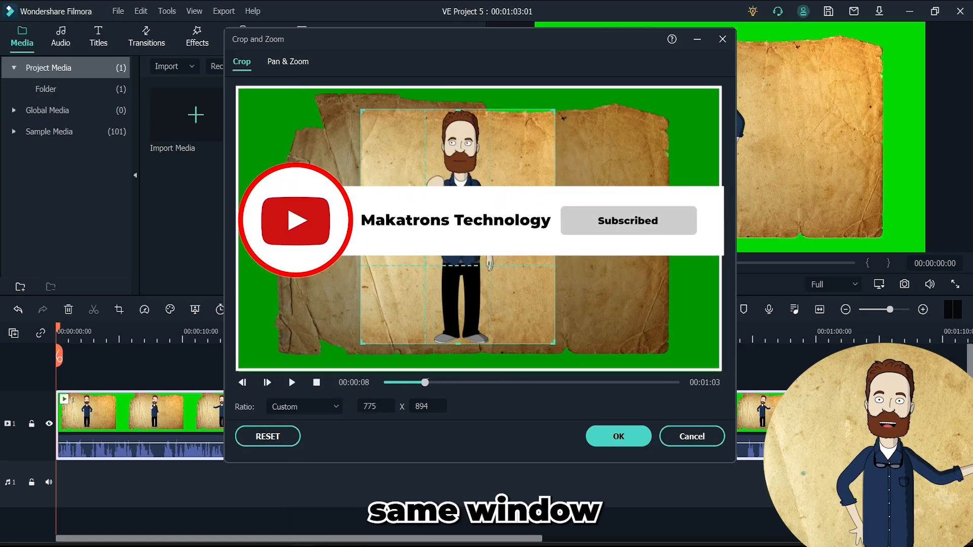
pyautogui.moveTo(496, 383); pyautogui.dragTo(500, 383)
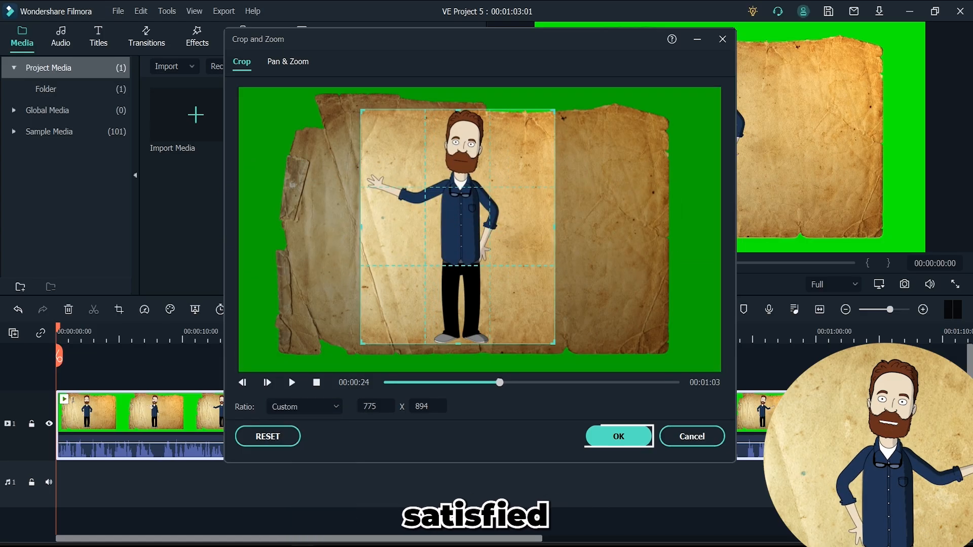
pyautogui.click(618, 436)
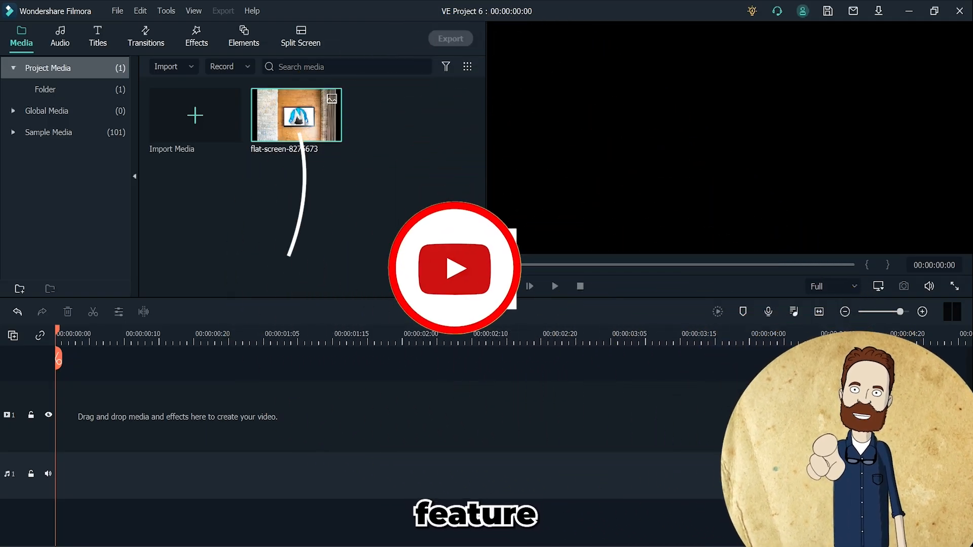
# - Place the flat-screen-8275673 image on the first video track and open its Pan & Zoom settings
pyautogui.moveTo(296, 116); pyautogui.dragTo(61, 417)
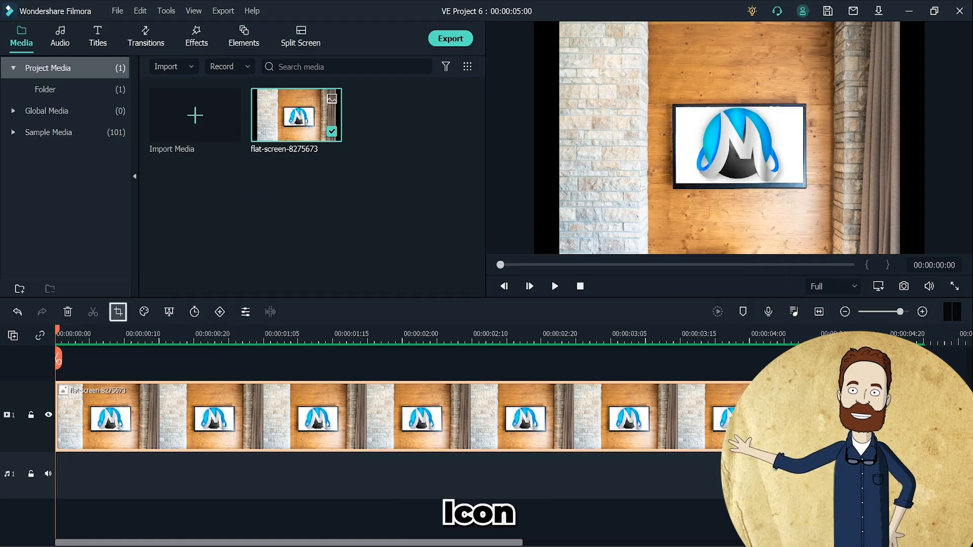
pyautogui.click(118, 311)
pyautogui.click(288, 61)
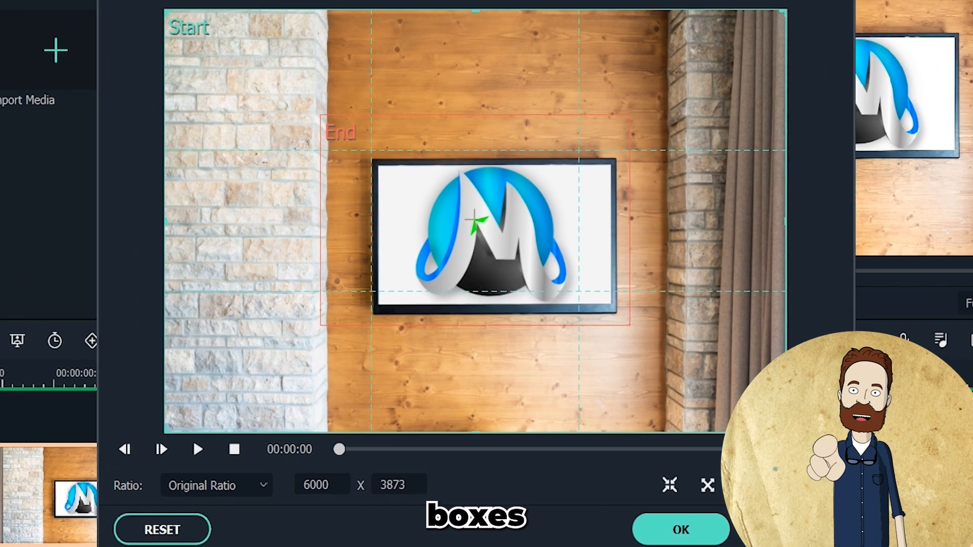
# - Create a zoom-in by keeping the Start frame full-size and shrinking the End frame to about 2535 × 1636 around the TV, and preview it
pyautogui.moveTo(181, 22); pyautogui.dragTo(165, 10)
pyautogui.click(477, 222)
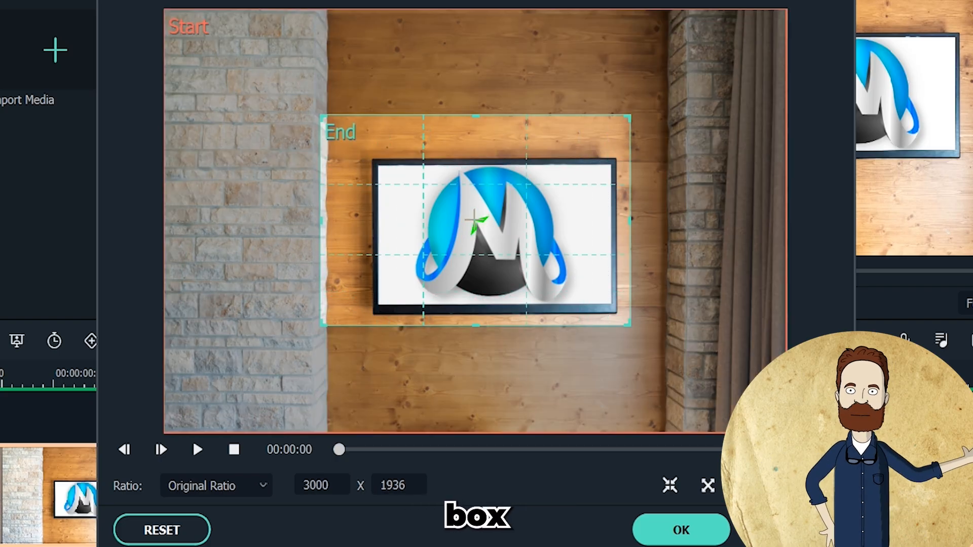
pyautogui.moveTo(321, 116)
pyautogui.mouseDown()
pyautogui.moveTo(268, 81)
pyautogui.moveTo(334, 124)
pyautogui.mouseUp()
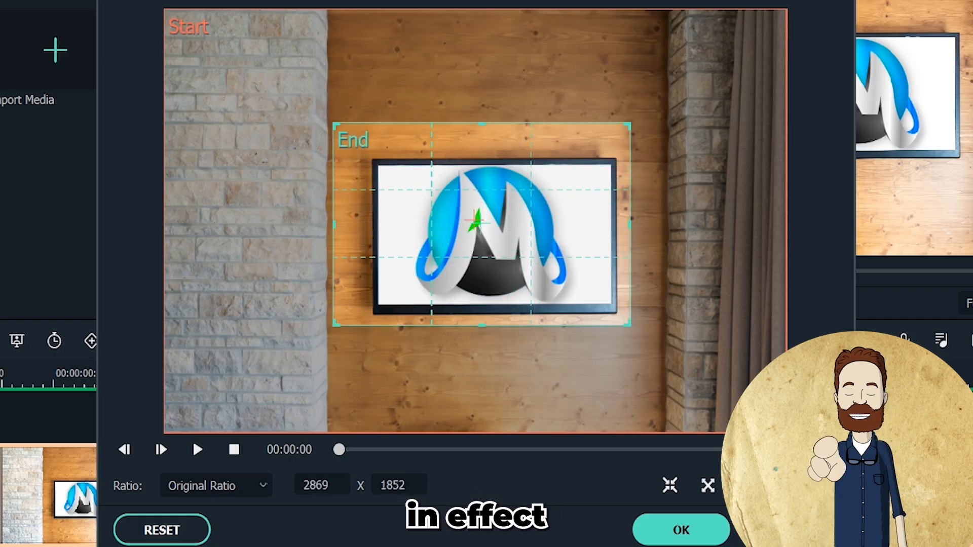
pyautogui.moveTo(334, 124); pyautogui.dragTo(369, 147)
pyautogui.moveTo(499, 237); pyautogui.dragTo(492, 236)
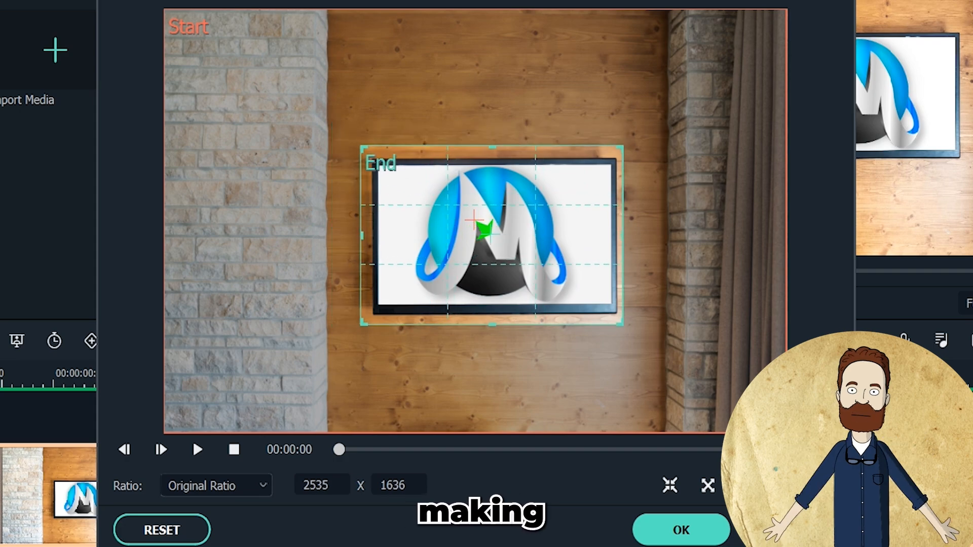
pyautogui.click(198, 450)
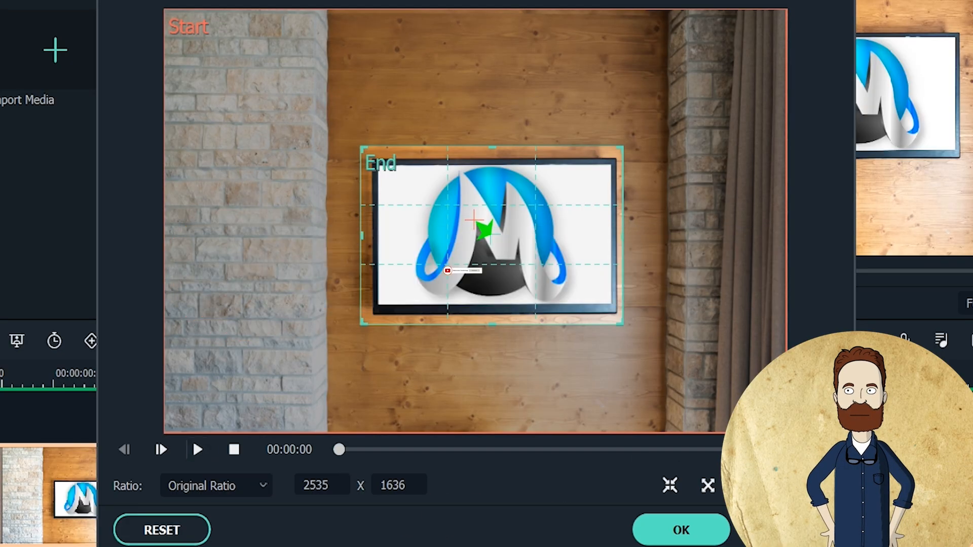
# - Create a zoom-out by enlarging the End frame to nearly the full image and shrinking the Start frame to about 2589 × 1671, and preview it
pyautogui.moveTo(363, 148); pyautogui.dragTo(165, 12)
pyautogui.moveTo(621, 323); pyautogui.dragTo(781, 432)
pyautogui.click(204, 27)
pyautogui.moveTo(166, 10); pyautogui.dragTo(363, 144)
pyautogui.moveTo(785, 432); pyautogui.dragTo(628, 324)
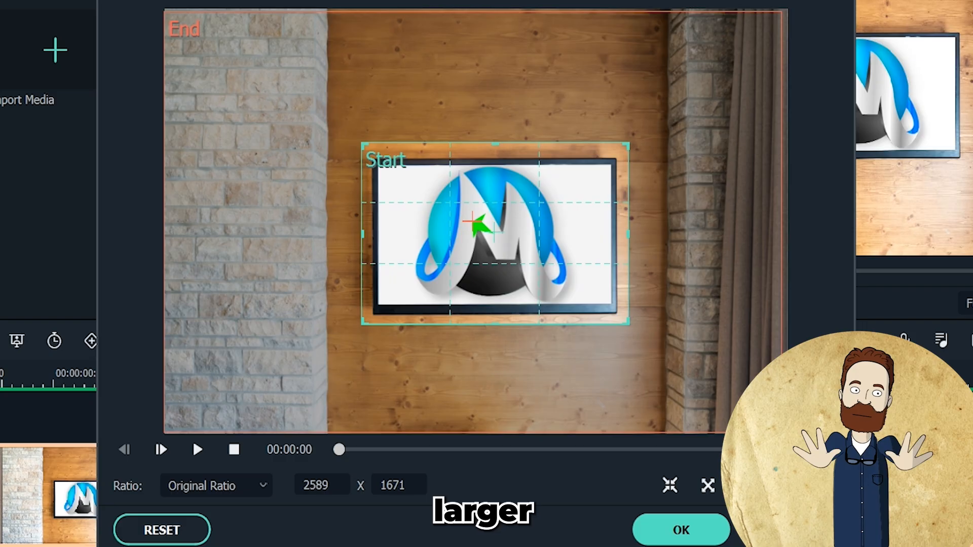
pyautogui.click(198, 450)
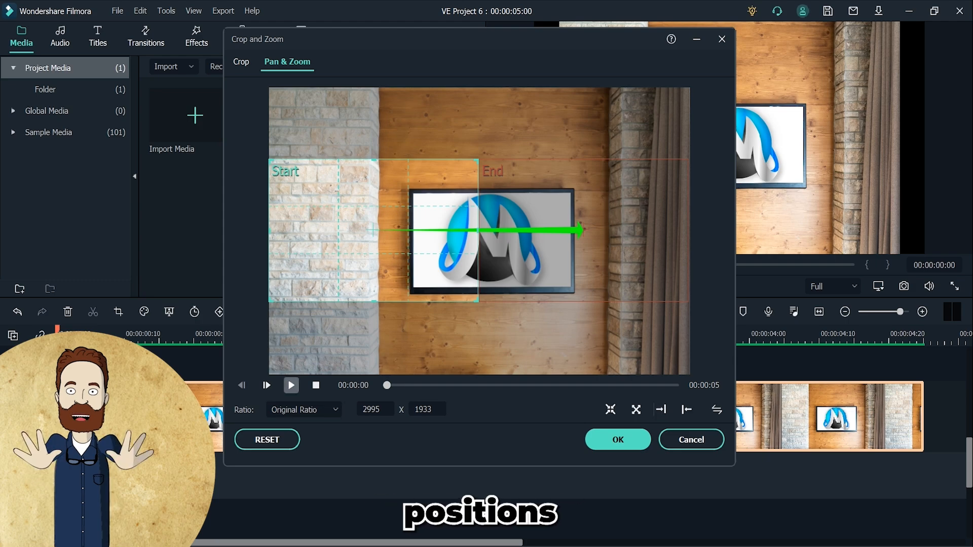
# - Preview the horizontal pan from the Start frame to the End frame and apply the Pan & Zoom effect
pyautogui.click(291, 385)
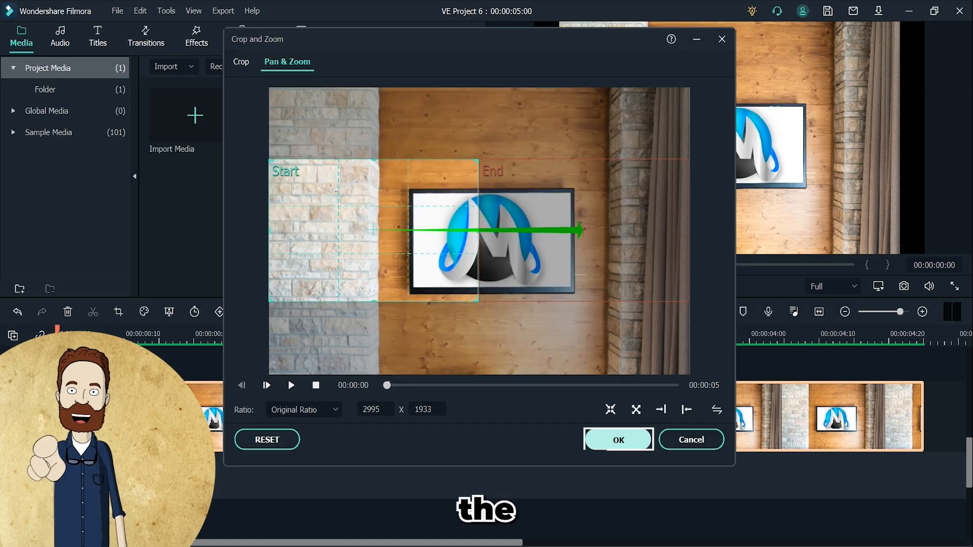
pyautogui.click(618, 440)
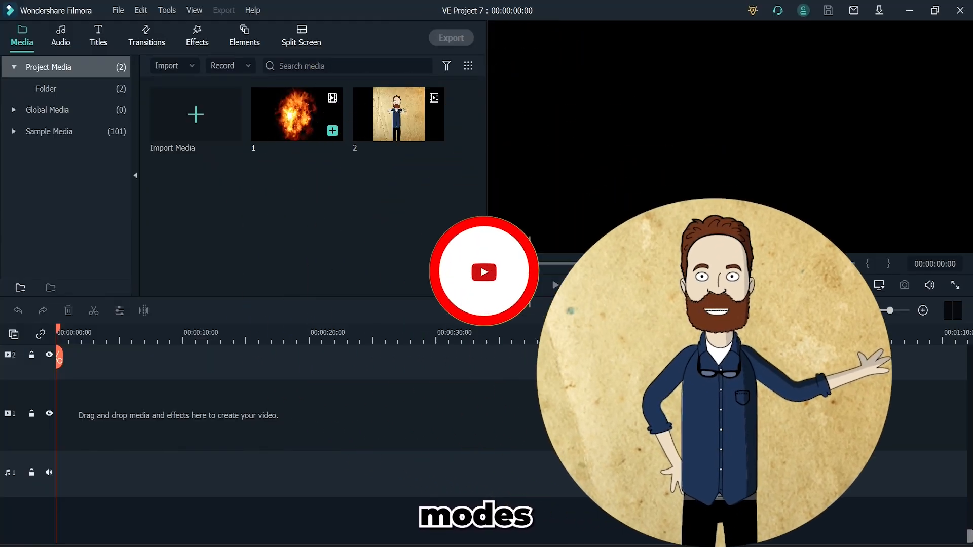
# - Place explosion clip 1 on video track 1 and clip 2 above it on track 2, and open clip 2's compositing settings
pyautogui.moveTo(298, 134); pyautogui.dragTo(87, 416)
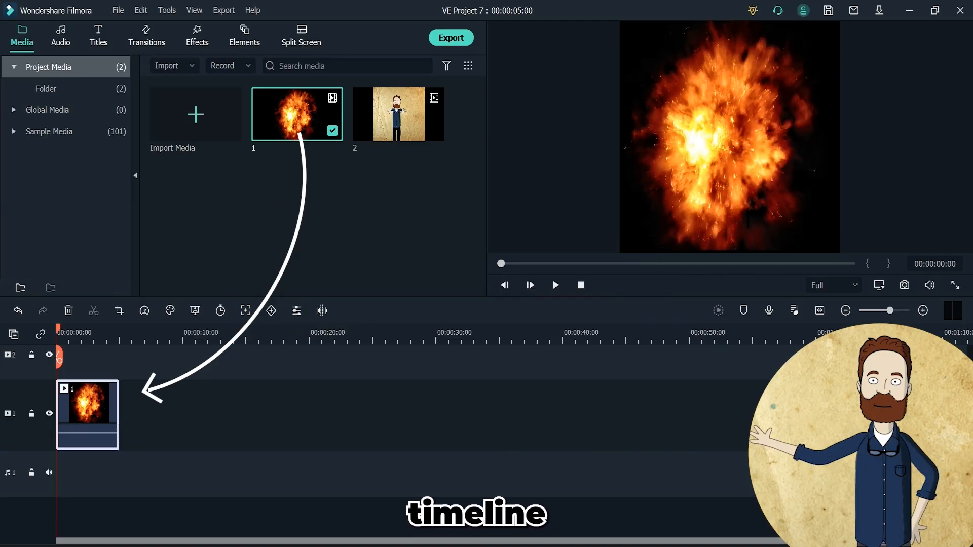
pyautogui.moveTo(399, 114); pyautogui.dragTo(88, 382)
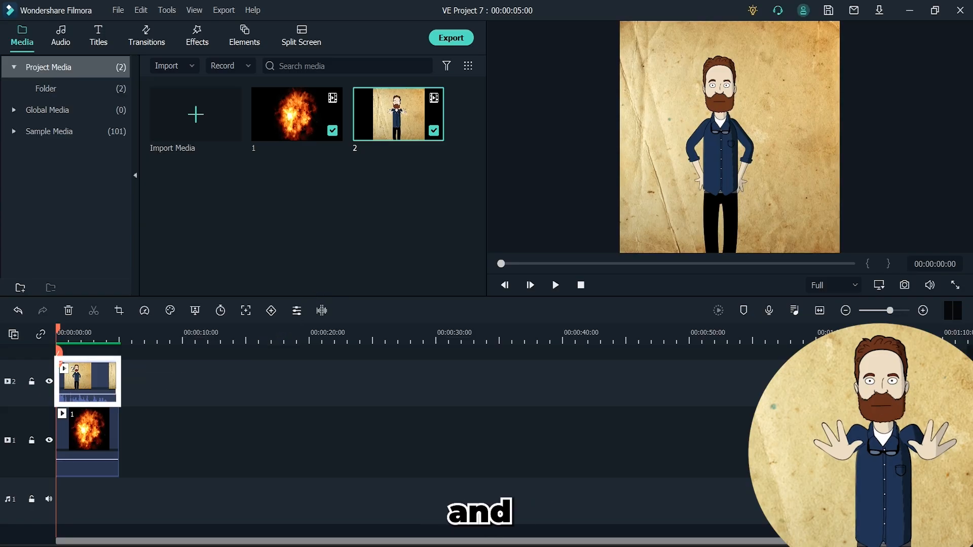
pyautogui.doubleClick(88, 383)
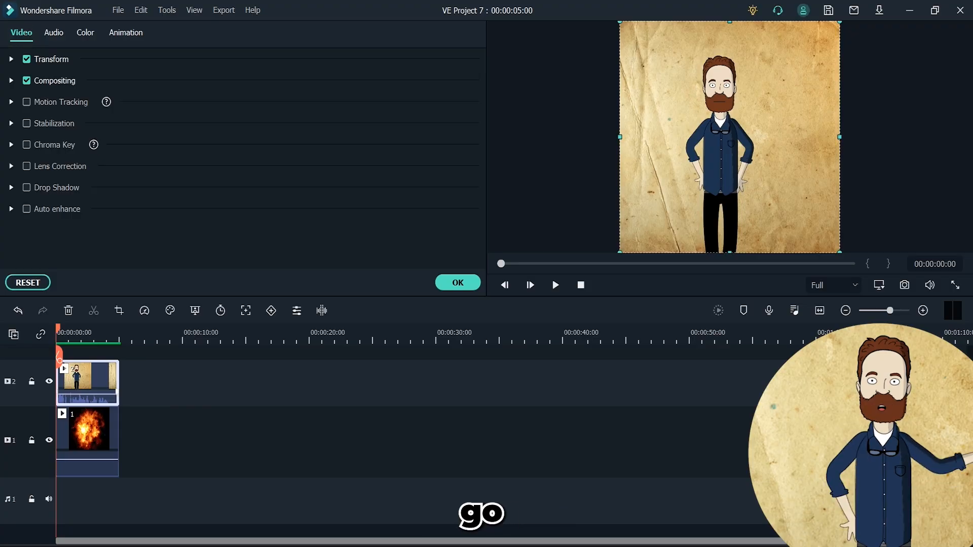
pyautogui.click(12, 80)
# - Review the available blending modes and set clip 2's blending mode to Darken
pyautogui.click(242, 110)
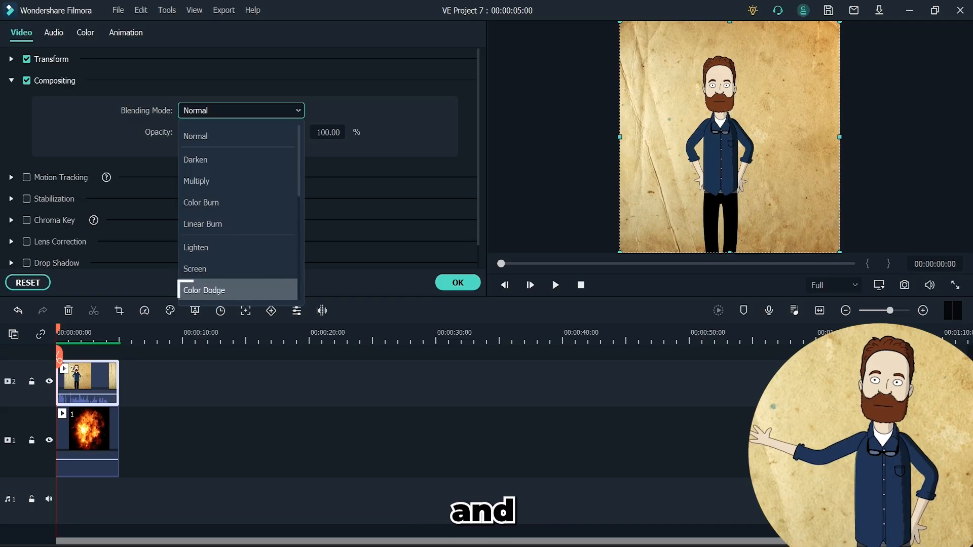
pyautogui.press('Escape')
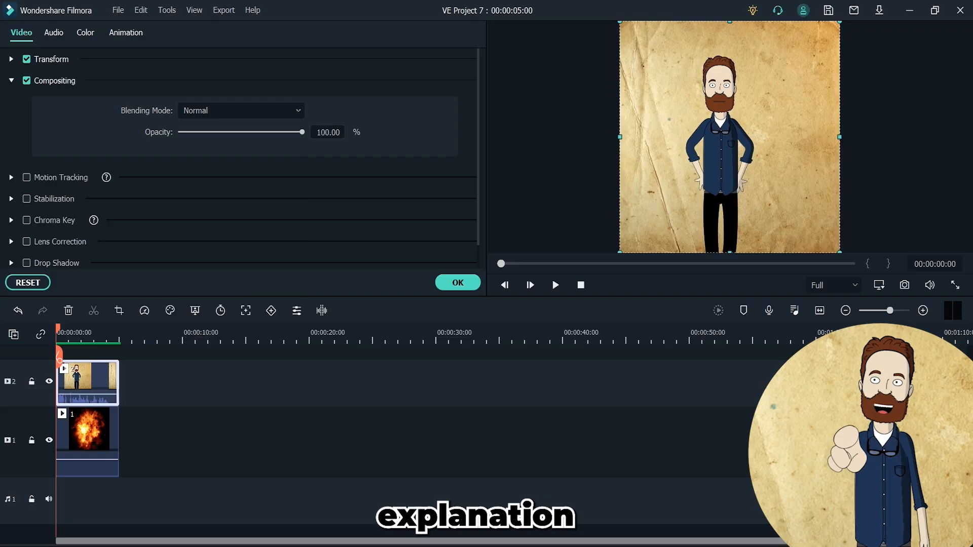
pyautogui.click(242, 111)
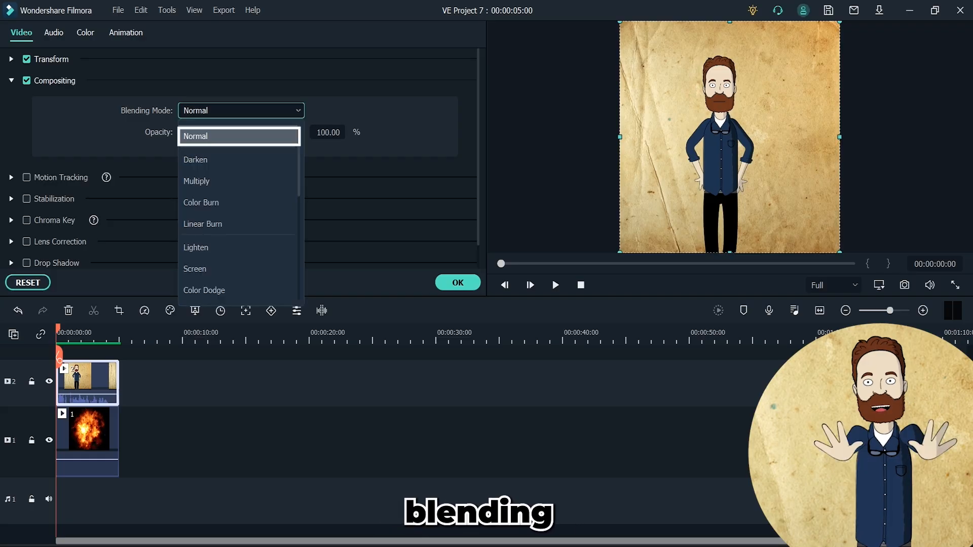
pyautogui.press('Down')
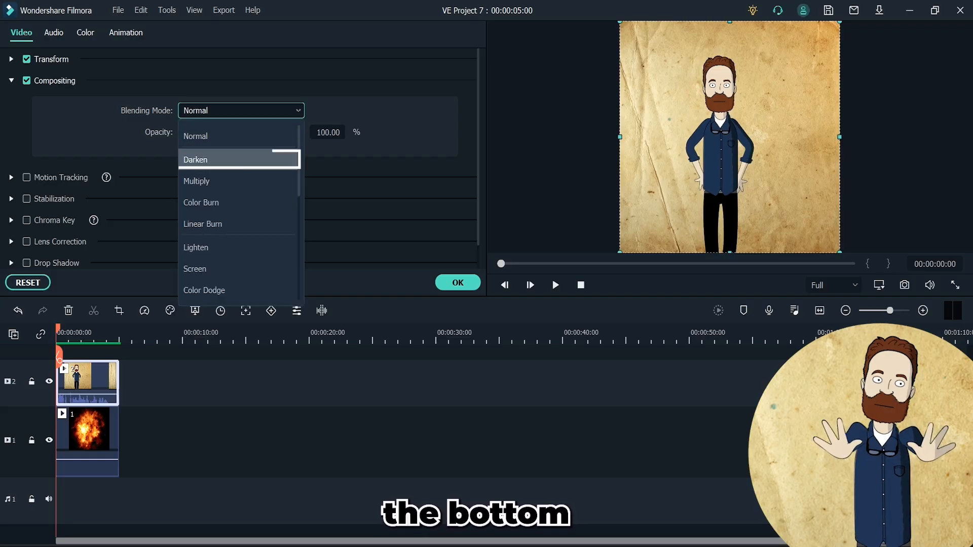
pyautogui.press('Return')
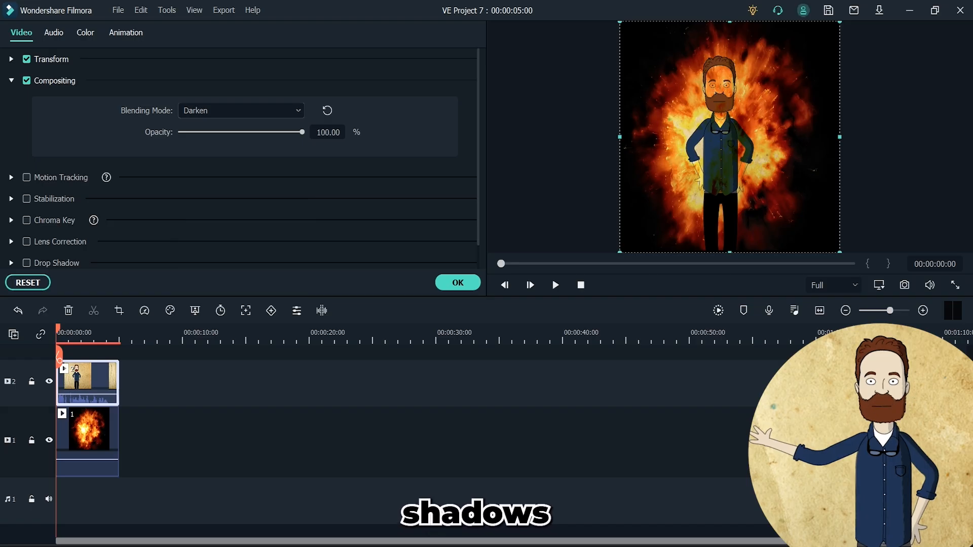
# - Change clip 2's blending mode to Multiply
pyautogui.hotkey('alt', 'Down')
pyautogui.press('Down')
pyautogui.press('Return')
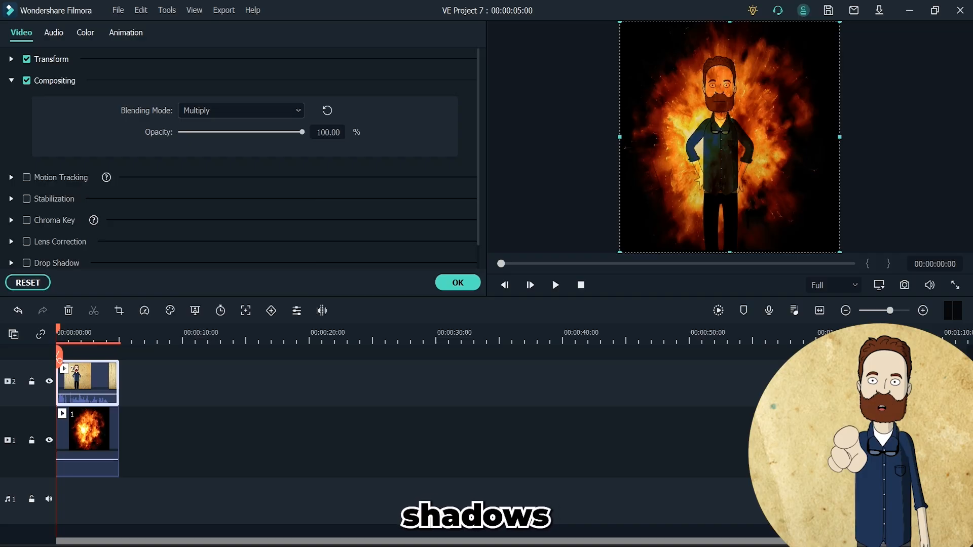
# - Change clip 2's blending mode to Color Burn
pyautogui.hotkey('alt', 'Down')
pyautogui.press('Down')
pyautogui.press('Return')
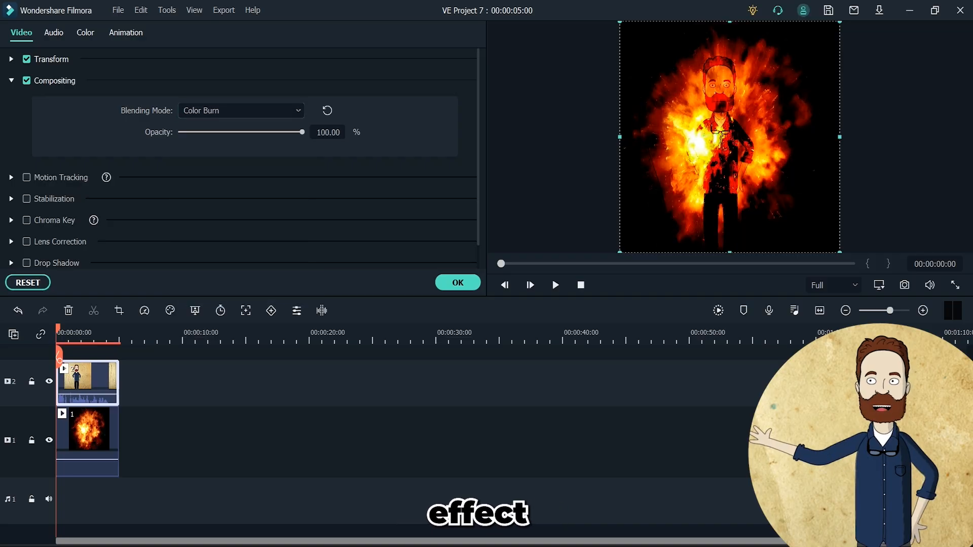
# - Try the Linear Burn and Lighten blending modes on clip 2
pyautogui.hotkey('alt', 'Down')
pyautogui.press('Down')
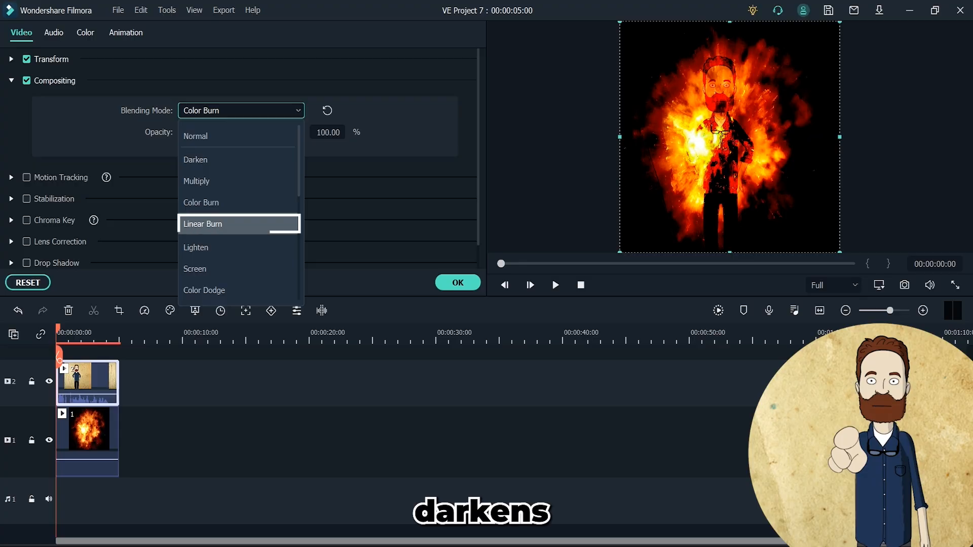
pyautogui.press('Return')
pyautogui.hotkey('alt', 'Down')
pyautogui.press('Down')
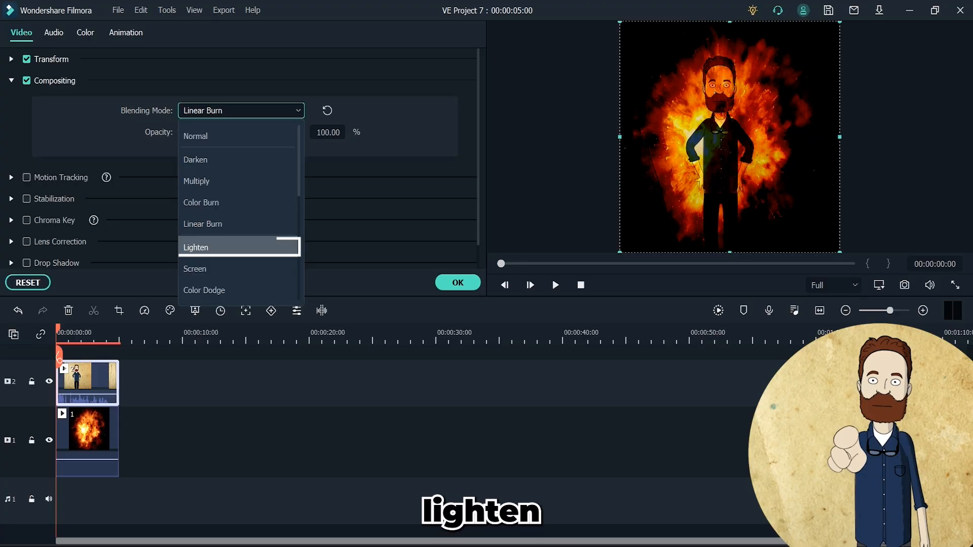
pyautogui.press('Return')
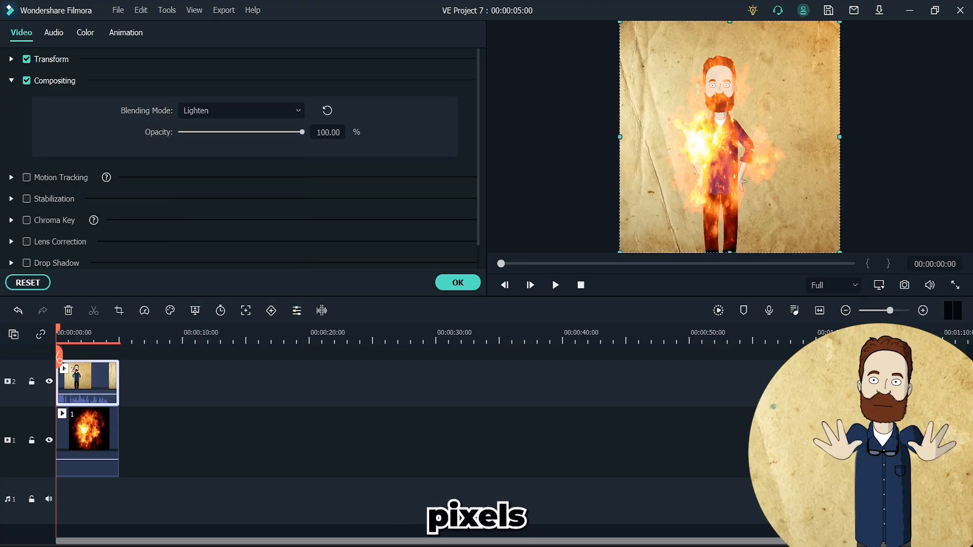
# - Try the Screen and Color Dodge blending modes on clip 2
pyautogui.hotkey('alt', 'Down')
pyautogui.press('Down')
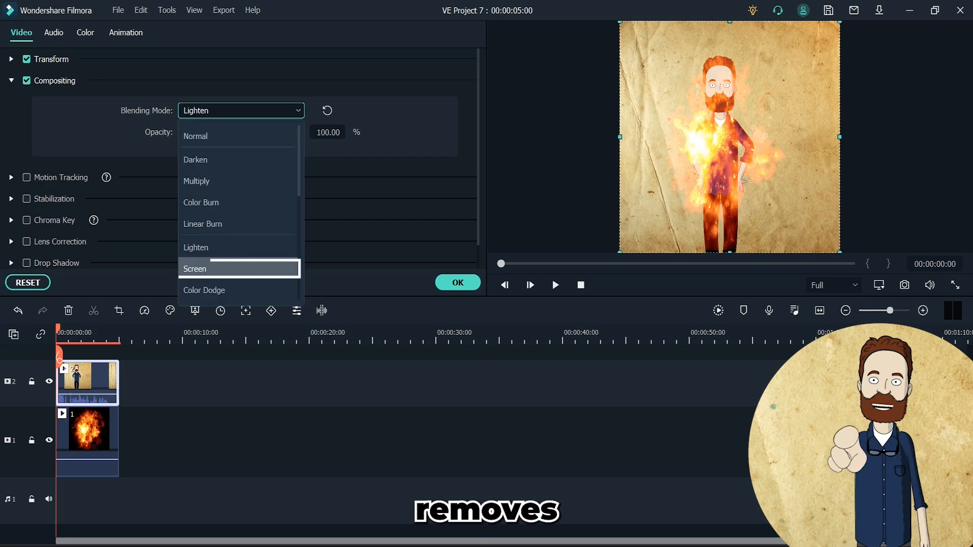
pyautogui.press('Return')
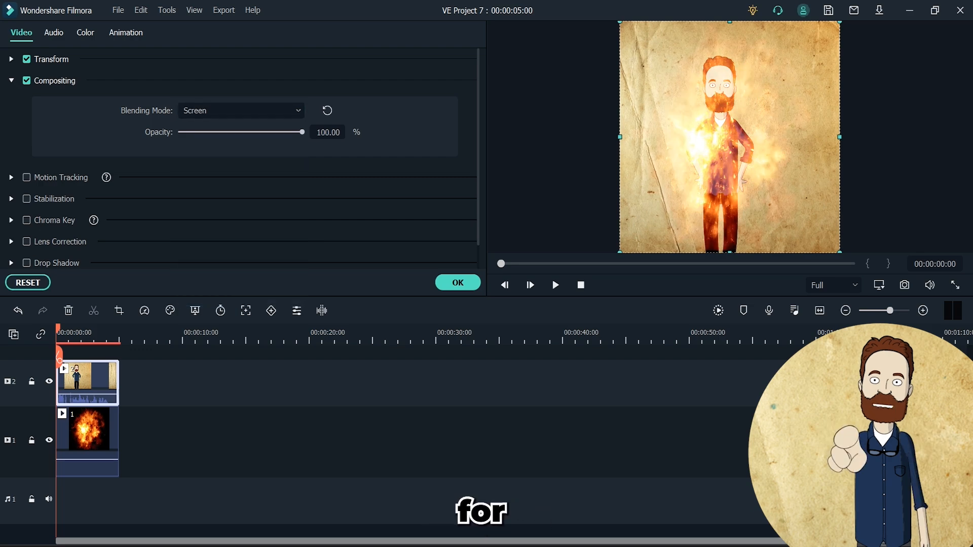
pyautogui.hotkey('alt', 'Down')
pyautogui.press('Down')
pyautogui.press('Return')
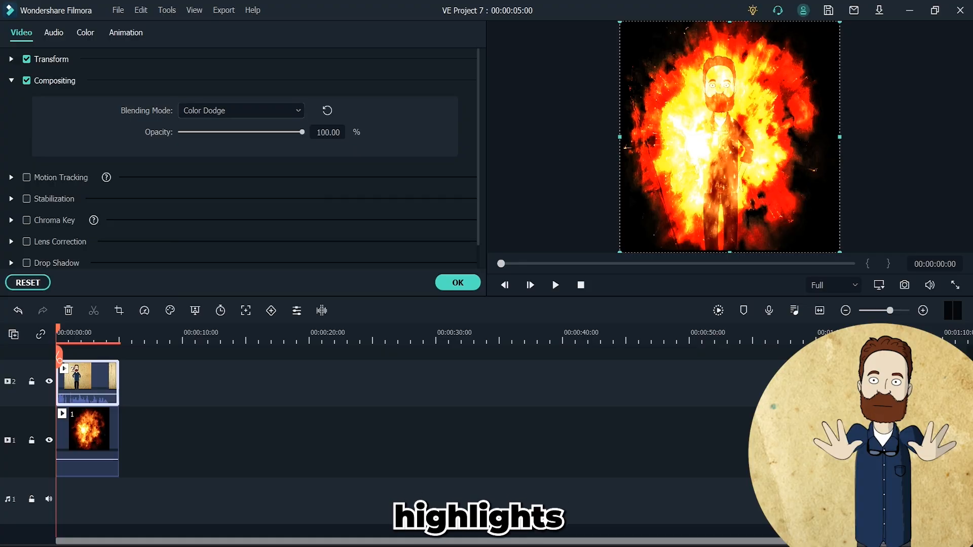
# - Set clip 2's blending mode to Darken with 100% opacity and apply the compositing settings
pyautogui.hotkey('alt', 'Down')
pyautogui.press('Down')
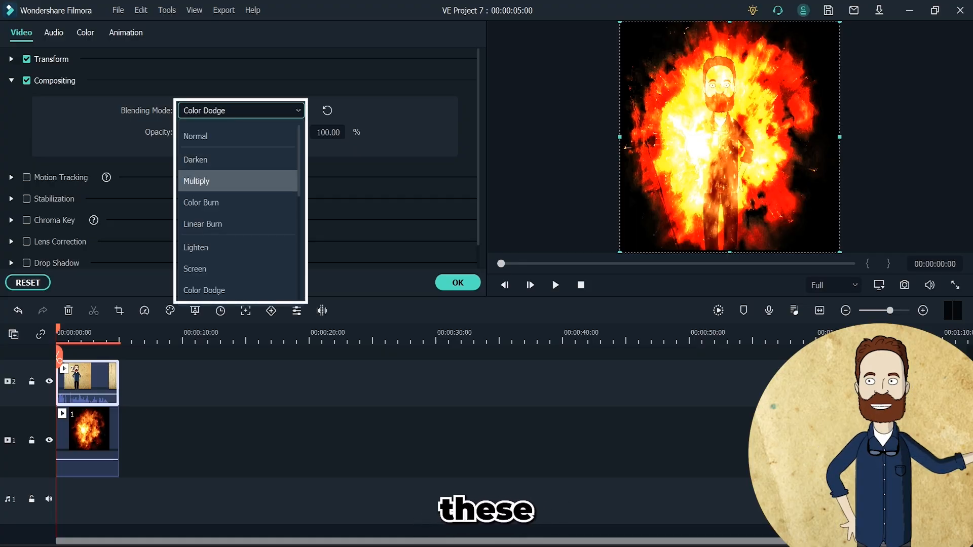
pyautogui.press('Up')
pyautogui.press('Return')
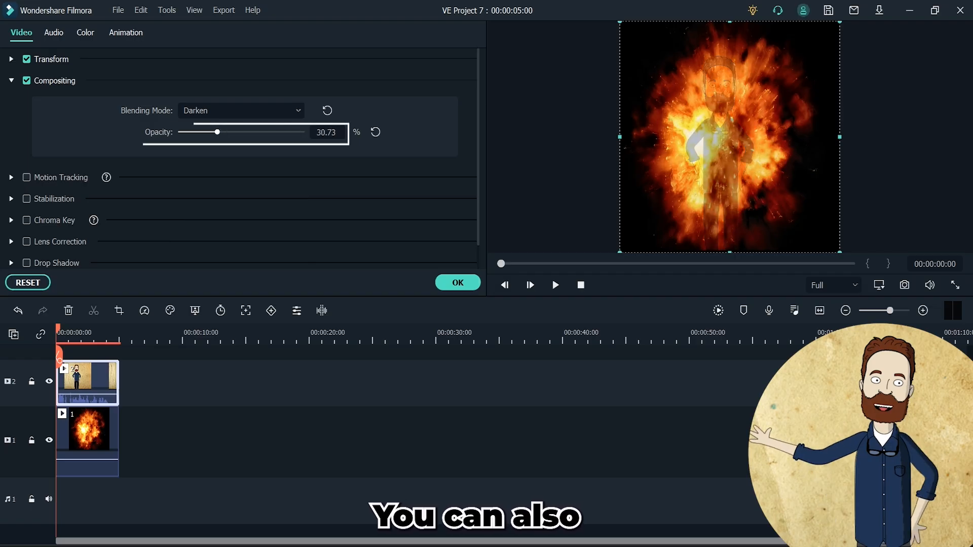
pyautogui.moveTo(218, 132); pyautogui.dragTo(302, 131)
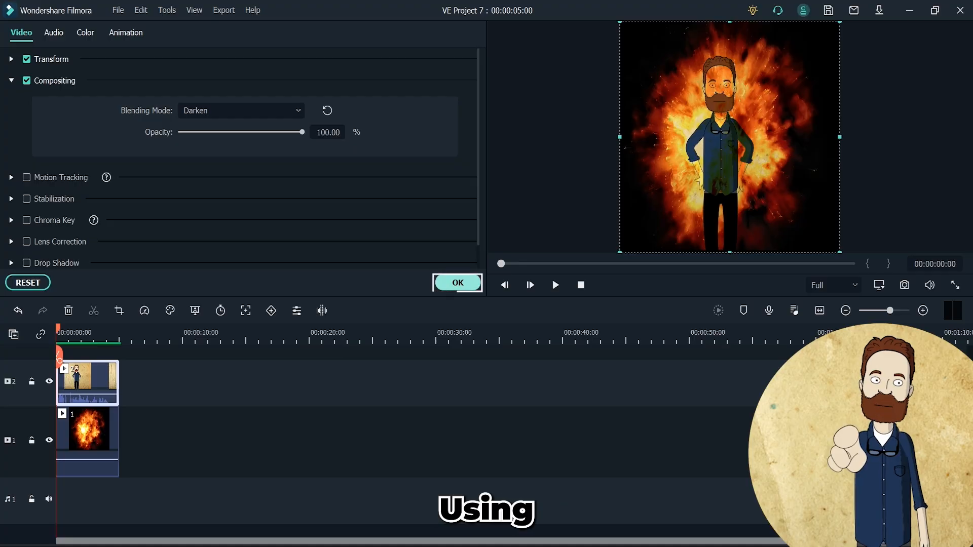
pyautogui.click(458, 283)
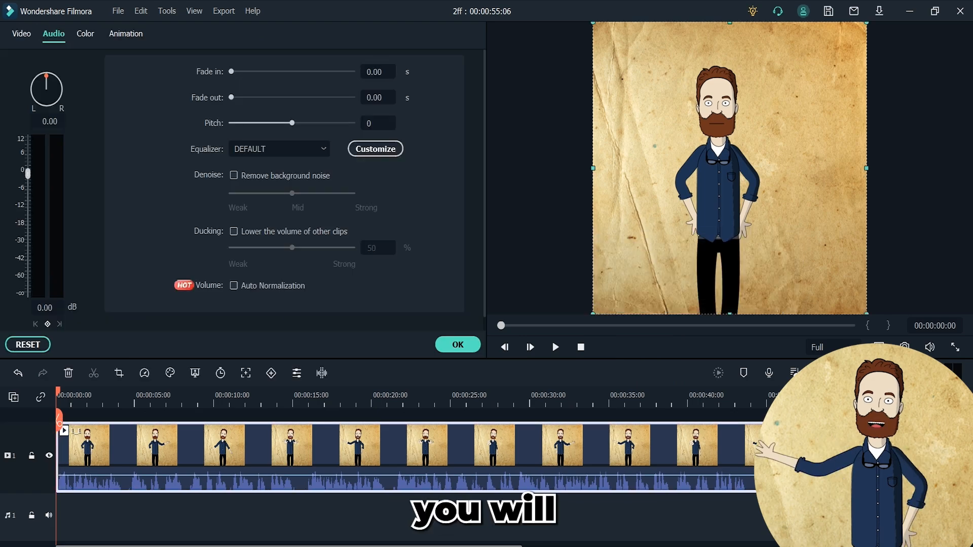
# - Raise the clip's audio fade-in to about 21.77 s and increase its fade-out
pyautogui.moveTo(231, 71); pyautogui.dragTo(258, 71)
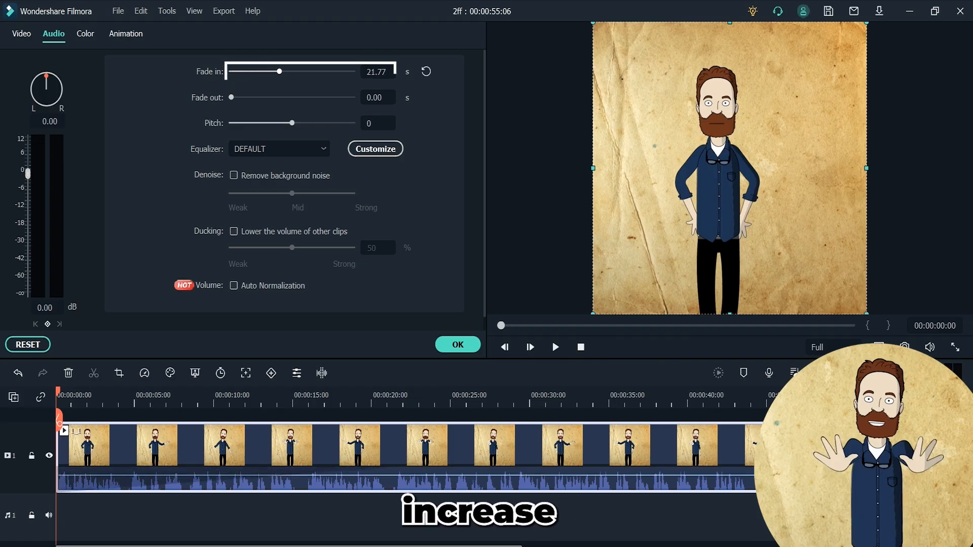
pyautogui.moveTo(280, 72); pyautogui.dragTo(278, 72)
pyautogui.moveTo(232, 97); pyautogui.dragTo(239, 97)
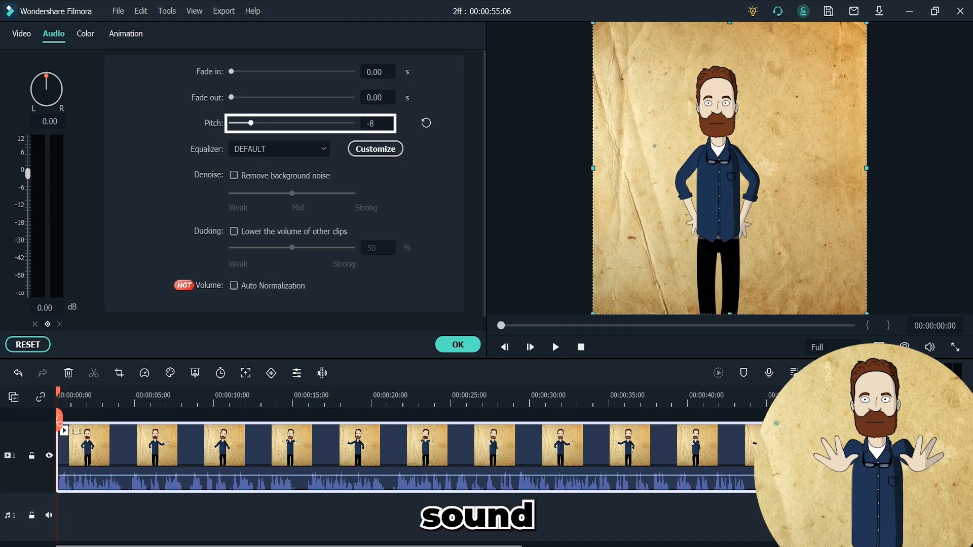
# - Adjust the clip's audio pitch and lower its volume level
pyautogui.moveTo(264, 123); pyautogui.dragTo(279, 124)
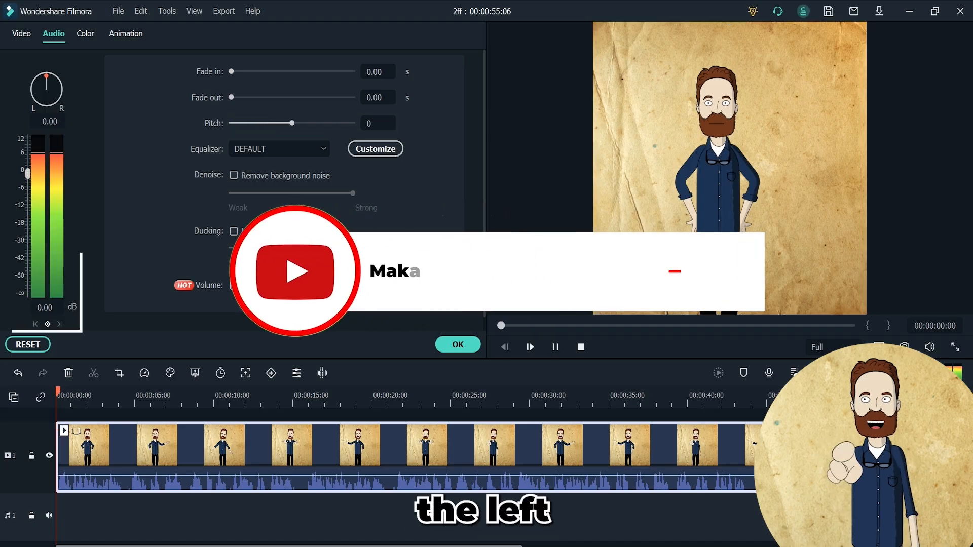
pyautogui.moveTo(28, 174); pyautogui.dragTo(28, 222)
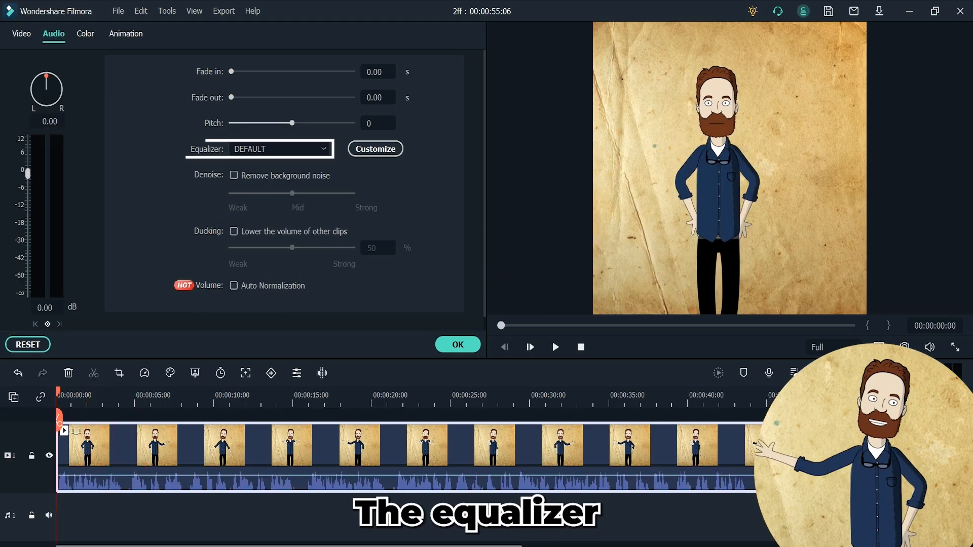
# - Review the equalizer presets available for the clip's audio
pyautogui.click(279, 149)
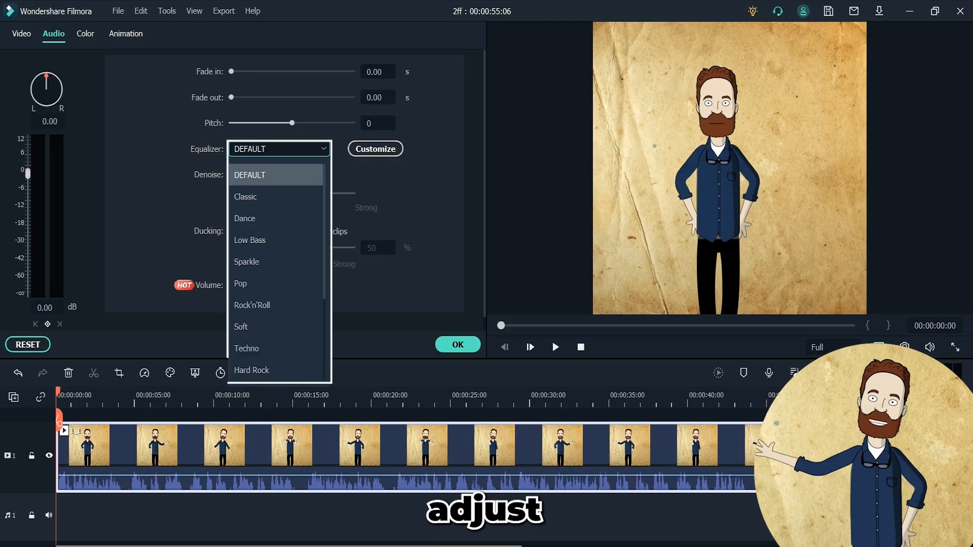
pyautogui.press('Escape')
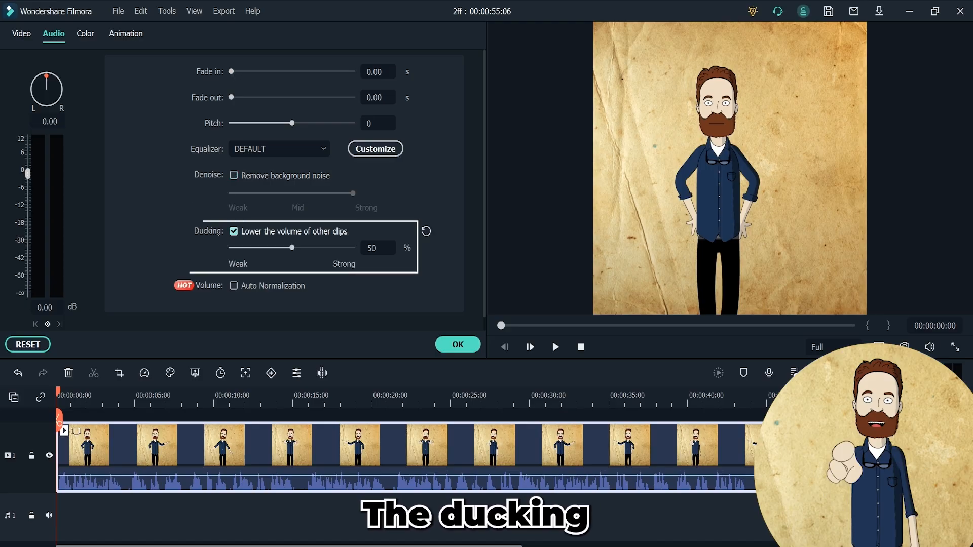
# - Raise the clip's ducking to 100% and reset it, and enable Auto Normalization for its volume
pyautogui.moveTo(292, 248); pyautogui.dragTo(329, 248)
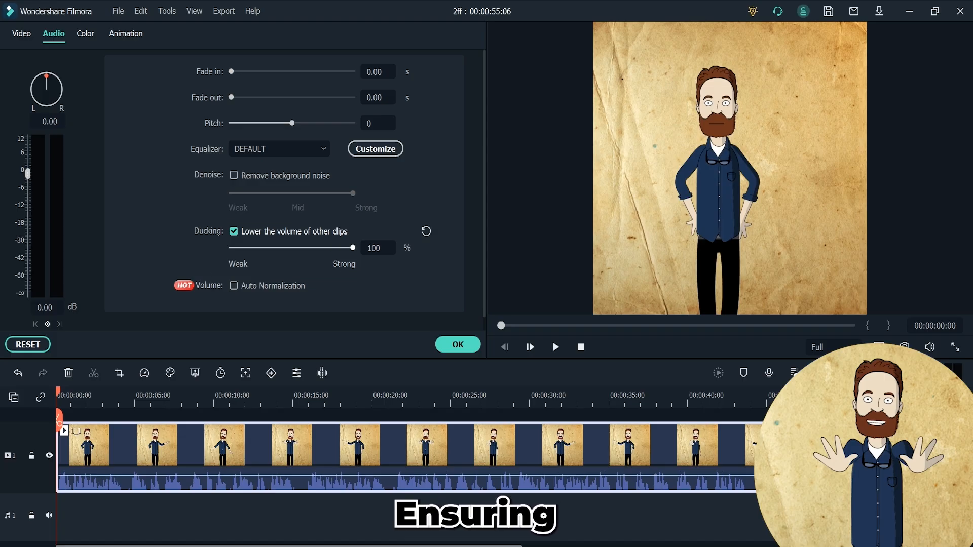
pyautogui.click(426, 231)
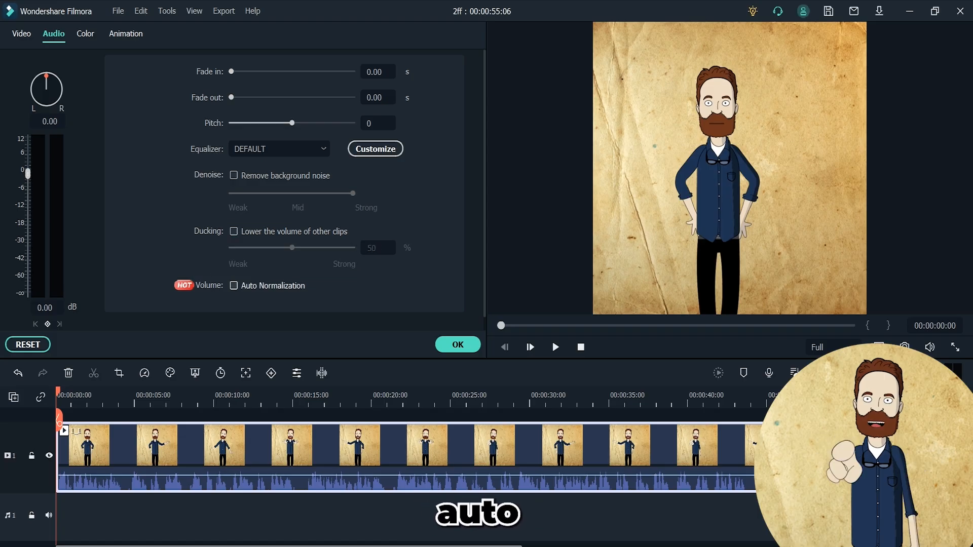
pyautogui.click(234, 286)
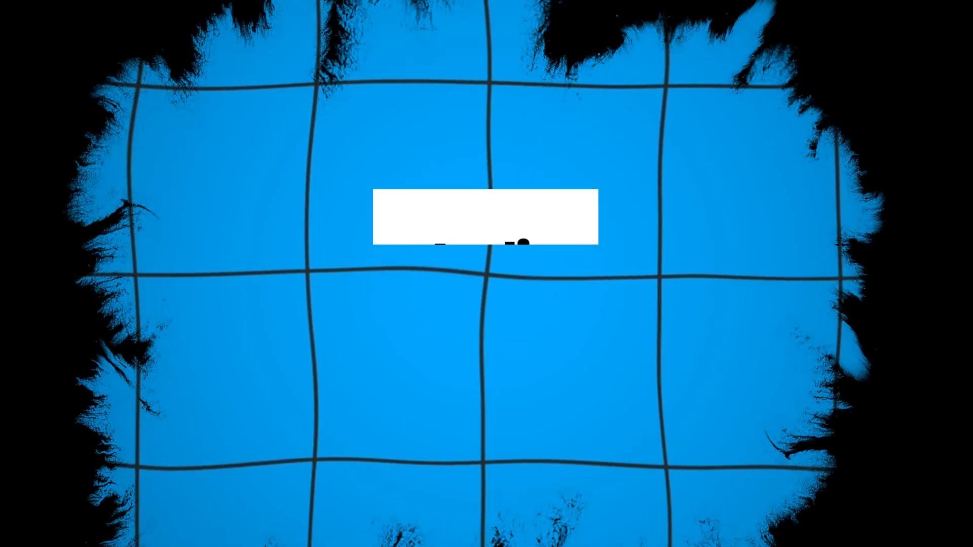
# - Place the Video clip at the start of video track 1 and External Audio at the start of audio track 1
pyautogui.moveTo(76, 375); pyautogui.dragTo(58, 375)
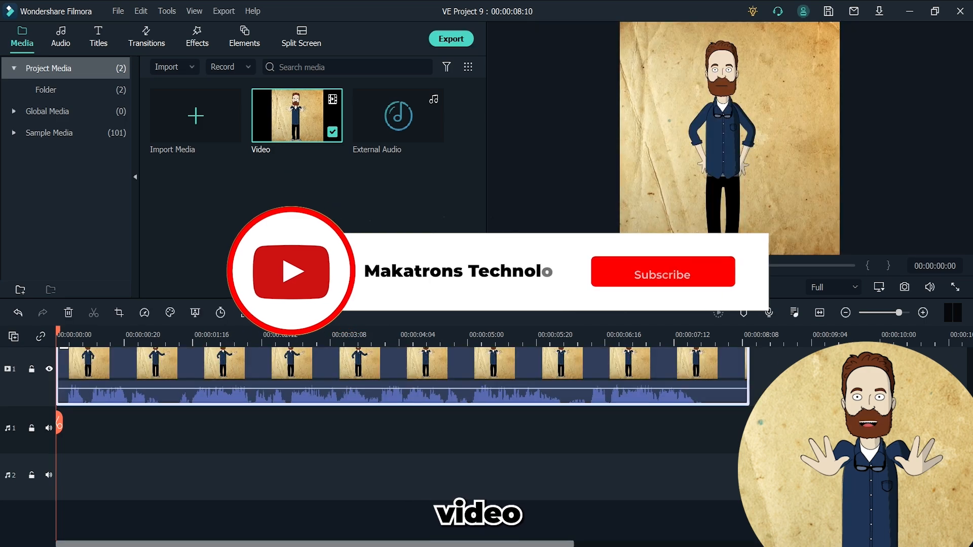
pyautogui.moveTo(398, 117); pyautogui.dragTo(58, 430)
# - Detach the audio from the video clip on track 1
pyautogui.click(401, 375)
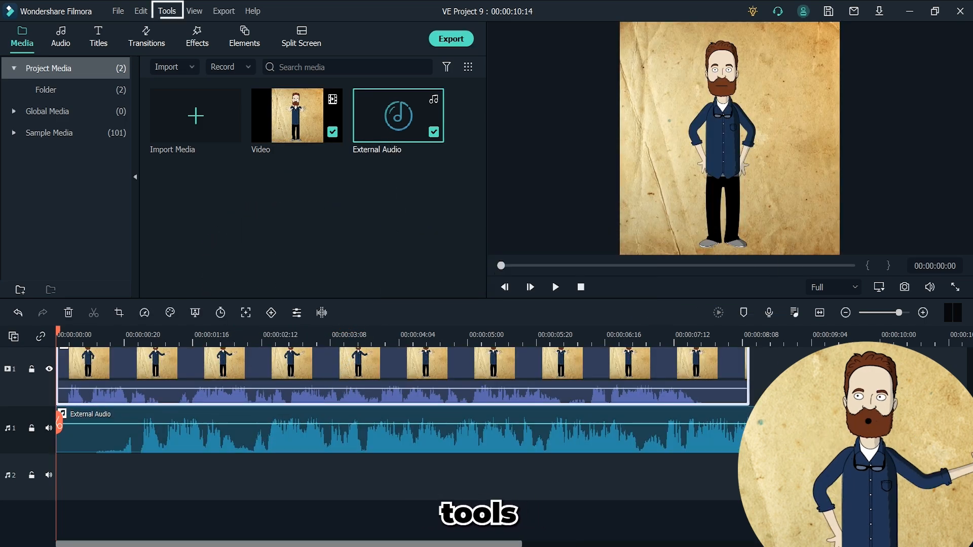
pyautogui.click(167, 11)
pyautogui.moveTo(181, 73)
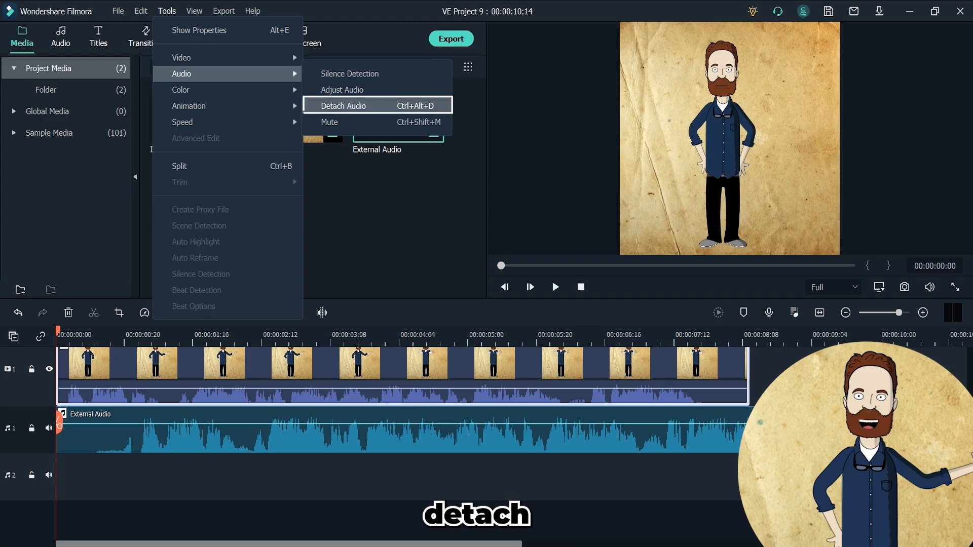
pyautogui.click(350, 105)
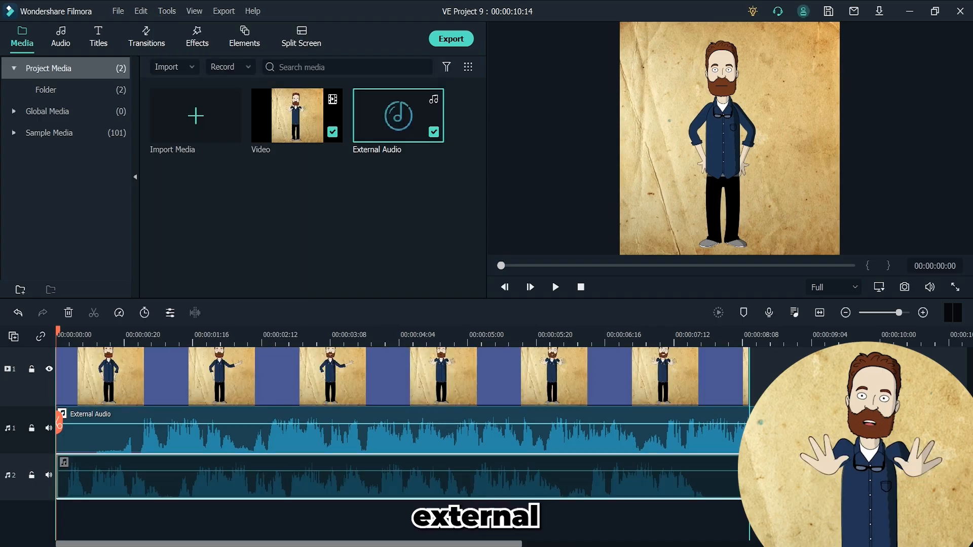
# - Trim the external audio's ends to match the detached audio's waveform and move it to the timeline start
pyautogui.moveTo(90, 476); pyautogui.dragTo(139, 477)
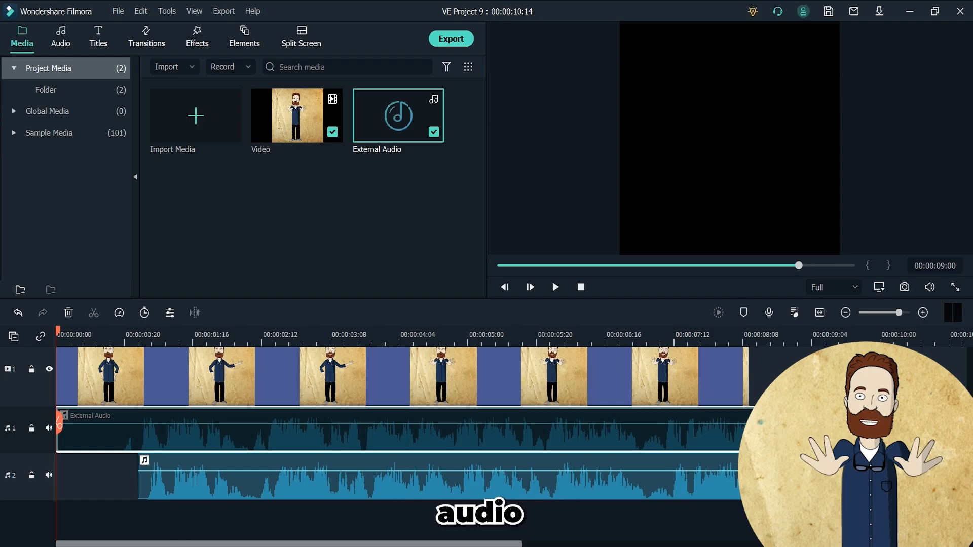
pyautogui.moveTo(798, 430); pyautogui.dragTo(794, 430)
pyautogui.moveTo(57, 431); pyautogui.dragTo(139, 439)
pyautogui.moveTo(165, 435); pyautogui.dragTo(82, 435)
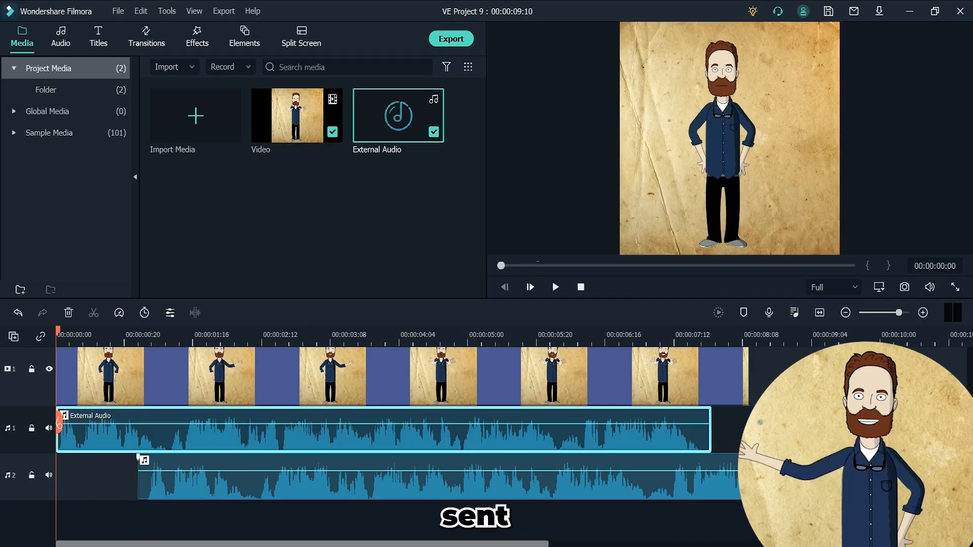
# - Mute the detached original audio clip on audio track 2
pyautogui.rightClick(186, 489)
pyautogui.moveTo(304, 178)
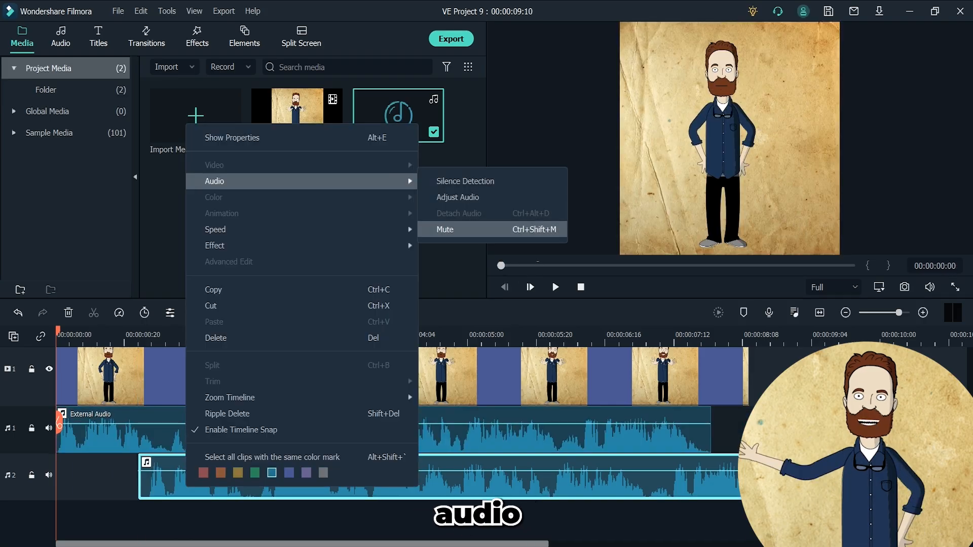
pyautogui.click(446, 228)
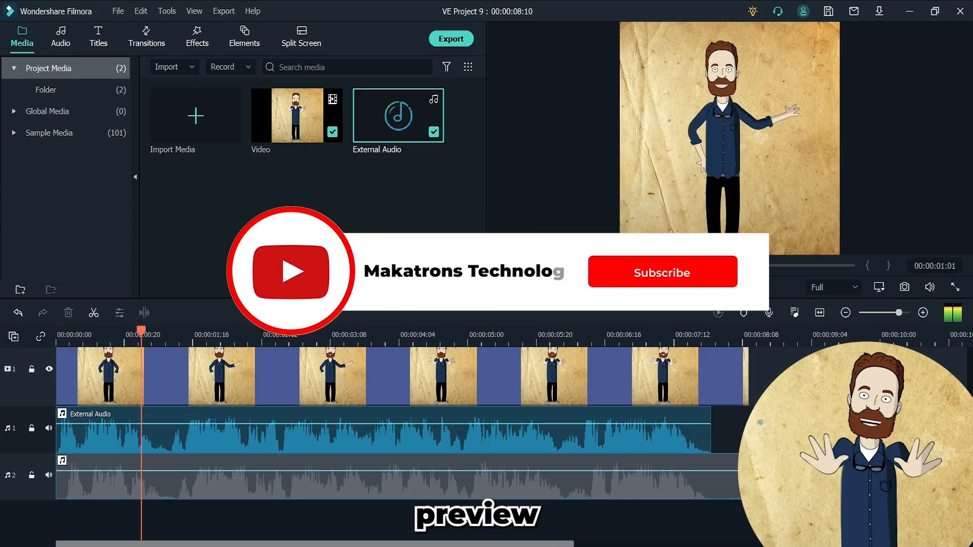
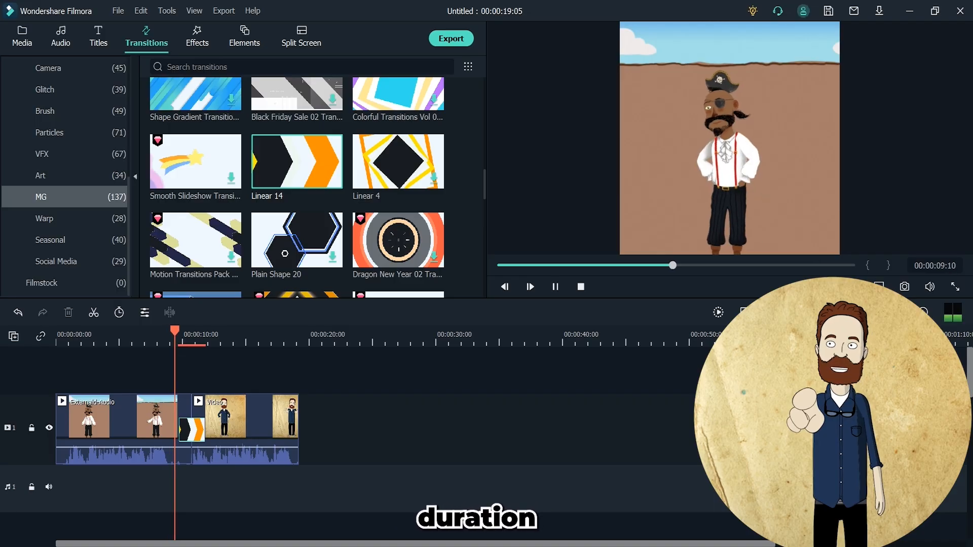
# - Stretch the Linear 14 transition between the two clips to a duration of about 00:00:13:07
pyautogui.moveTo(205, 430); pyautogui.dragTo(221, 430)
pyautogui.moveTo(245, 430); pyautogui.dragTo(280, 430)
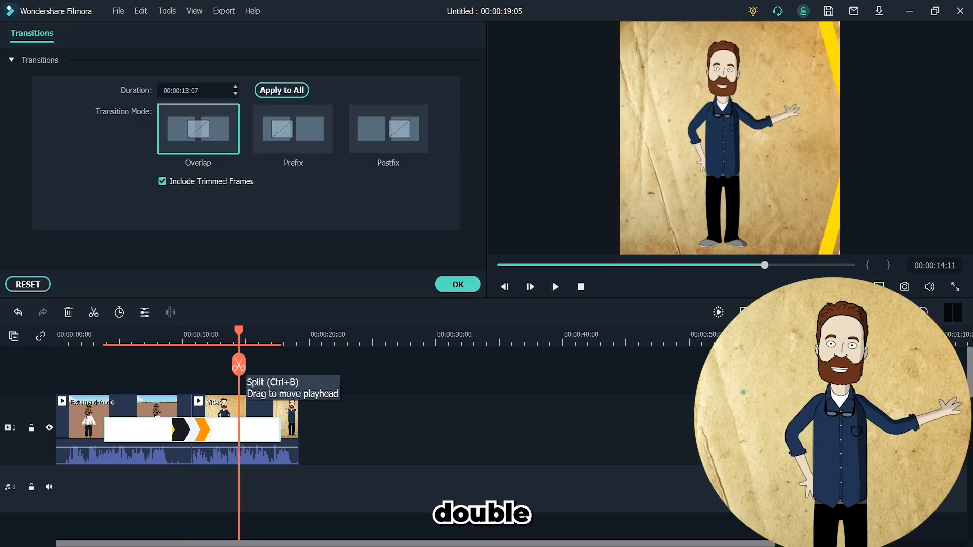
# - Change the transition mode to Prefix and on to Postfix, and apply the transition settings
pyautogui.click(293, 129)
pyautogui.click(389, 129)
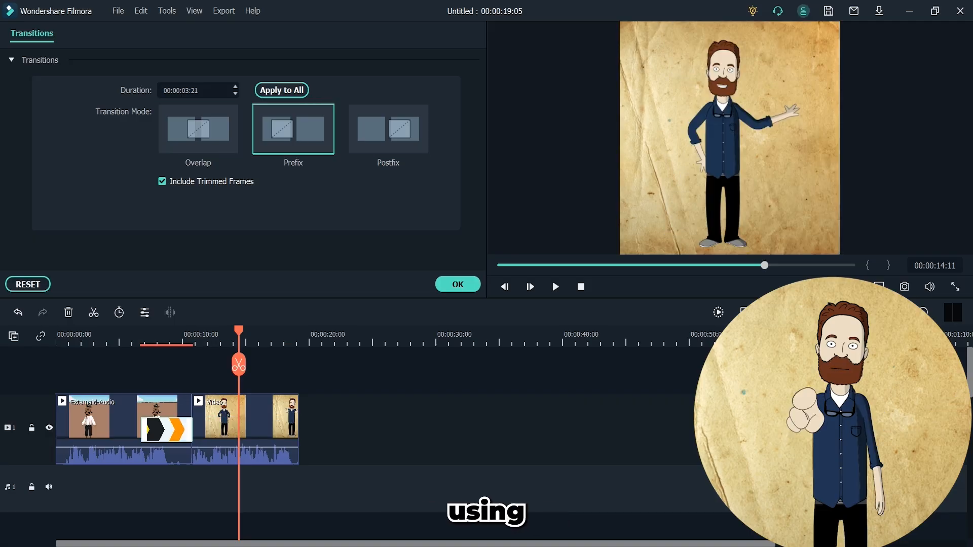
pyautogui.click(458, 284)
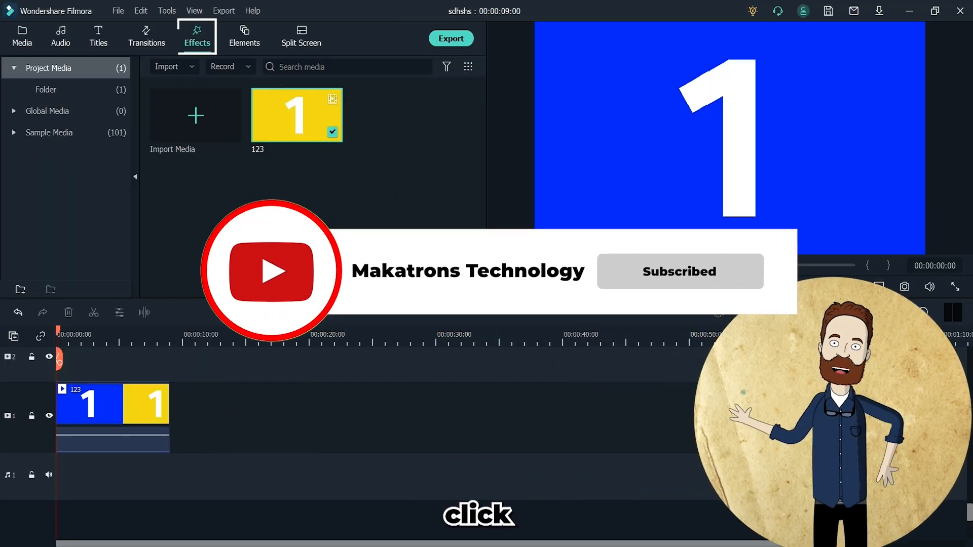
# - Add the No Signal Glitch 02 effect from the Glitch video effects to track 2, above the 123 clip
pyautogui.click(197, 37)
pyautogui.click(48, 154)
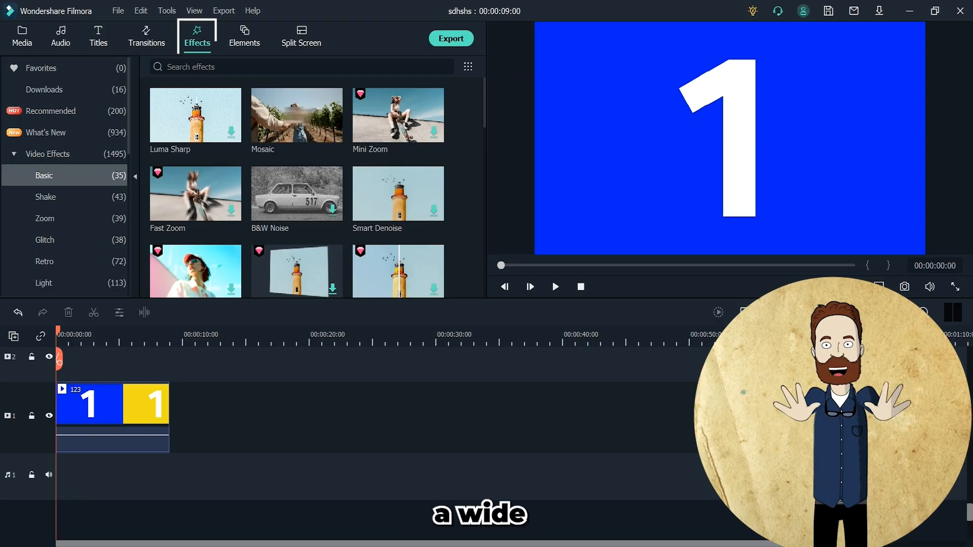
pyautogui.click(45, 240)
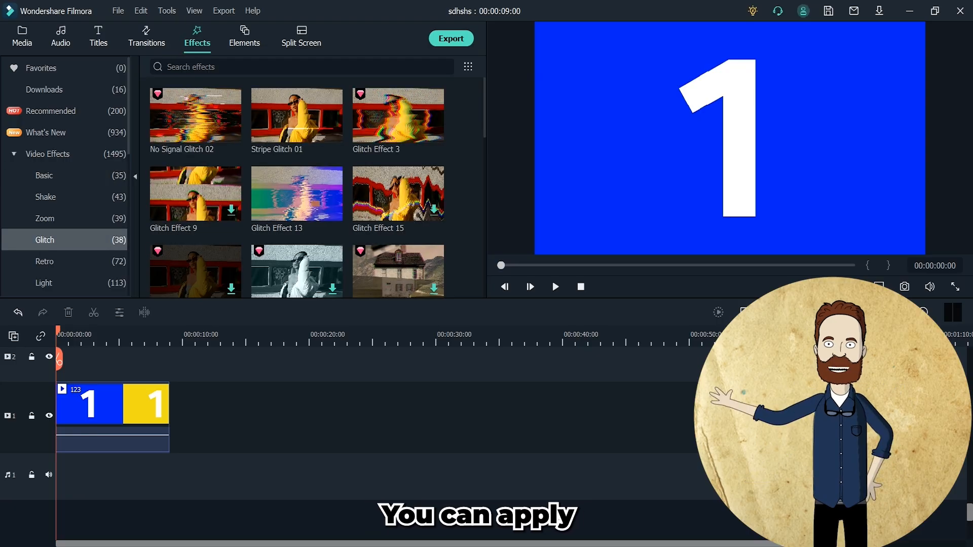
pyautogui.moveTo(196, 116); pyautogui.dragTo(58, 358)
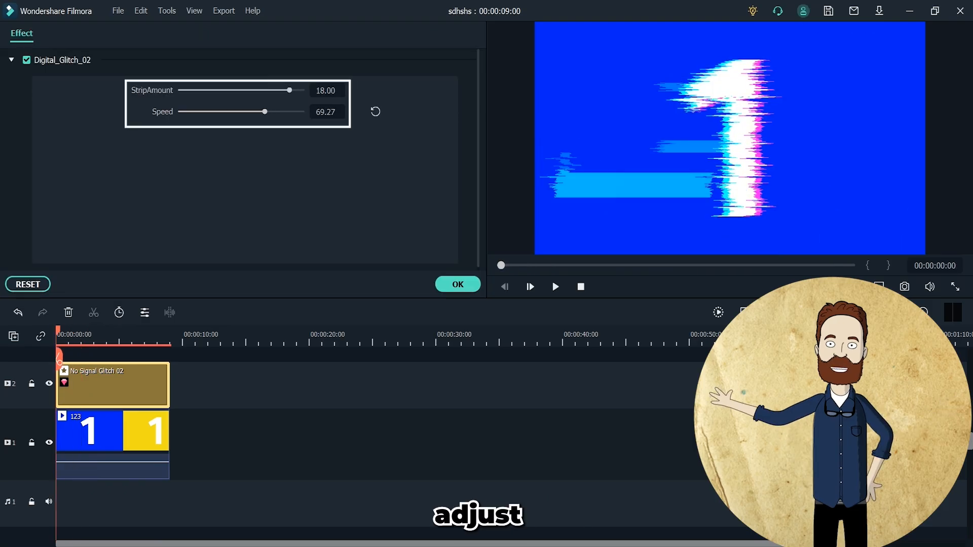
# - Set the glitch effect's StripAmount to 0 and Speed to 100
pyautogui.moveTo(290, 90); pyautogui.dragTo(180, 90)
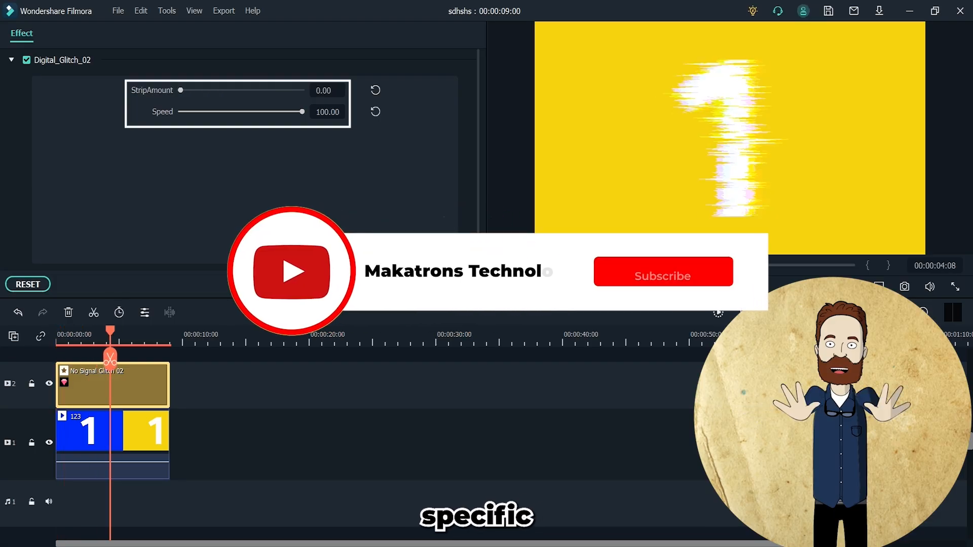
# - Adjust the glitch effect's StripAmount and Speed, and apply the effect settings
pyautogui.moveTo(302, 112); pyautogui.dragTo(181, 111)
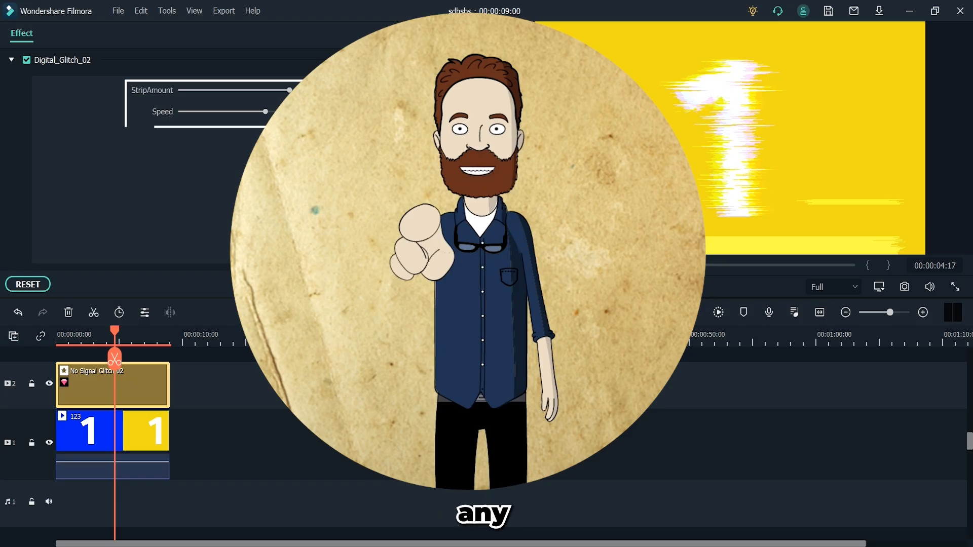
pyautogui.click(436, 284)
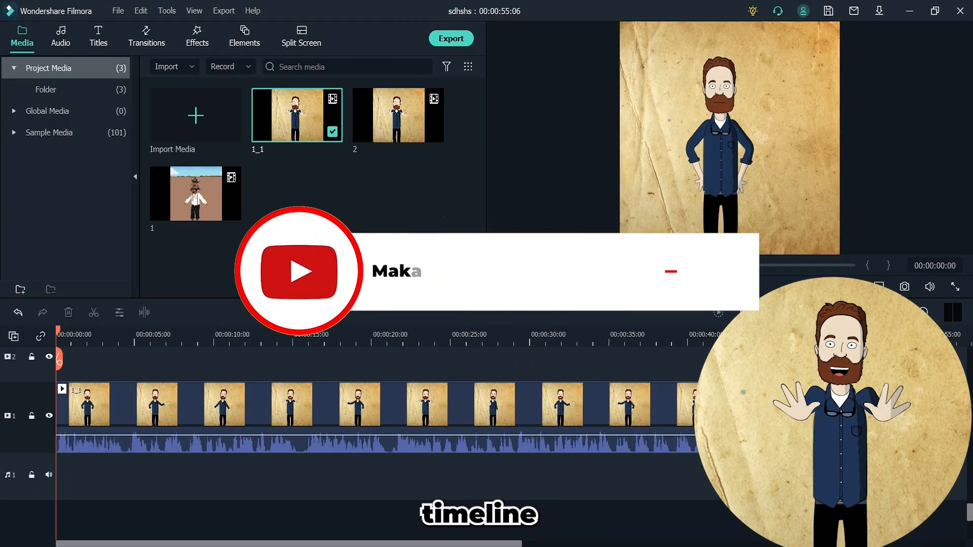
# - Add the Element 14 subscribe graphic to track 2 at the video's start, shrink it and place it lower in the frame
pyautogui.click(245, 37)
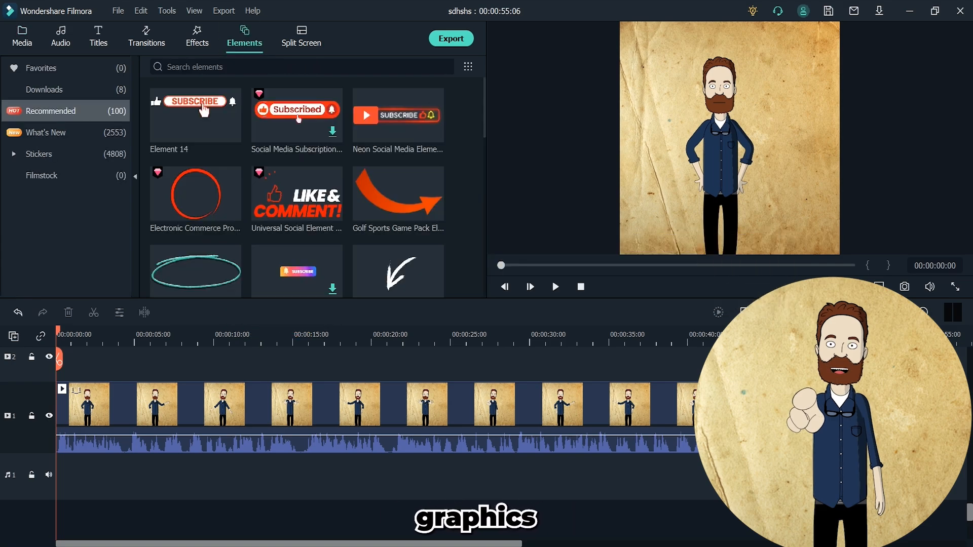
pyautogui.moveTo(399, 115); pyautogui.dragTo(112, 364)
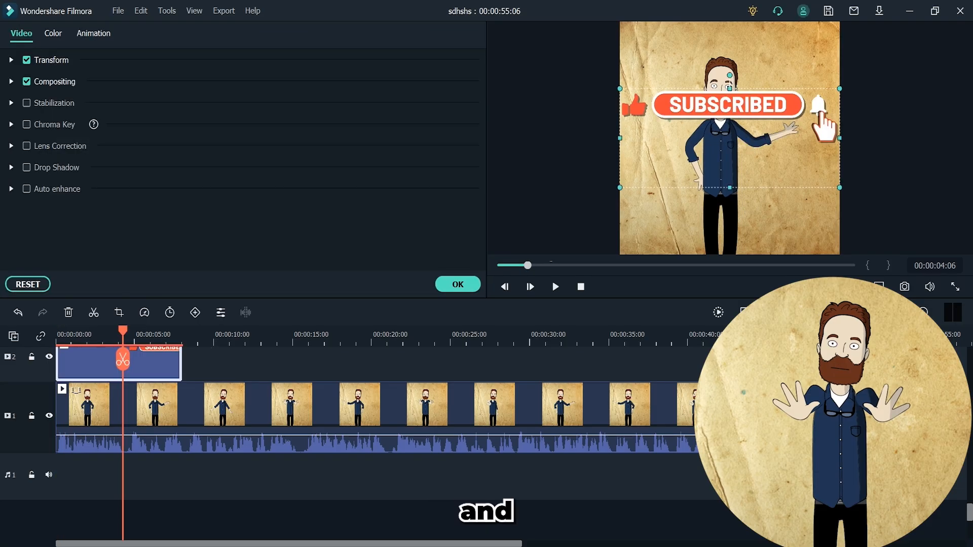
pyautogui.moveTo(840, 88); pyautogui.dragTo(744, 132)
pyautogui.moveTo(682, 159); pyautogui.dragTo(724, 200)
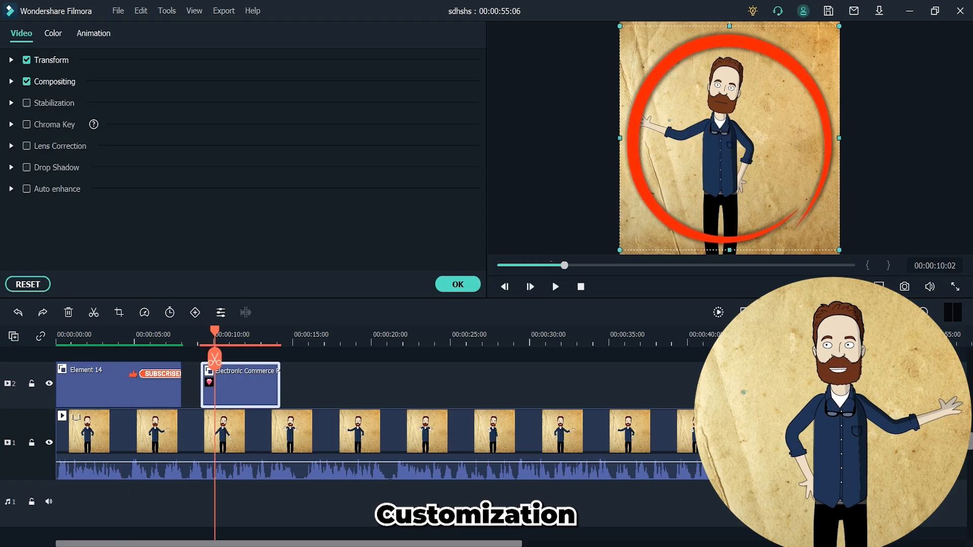
# - Shrink the Electronic Commerce red circle element on track 2 and reposition it toward the upper left of the frame
pyautogui.moveTo(627, 31); pyautogui.dragTo(703, 147)
pyautogui.moveTo(749, 195); pyautogui.dragTo(668, 138)
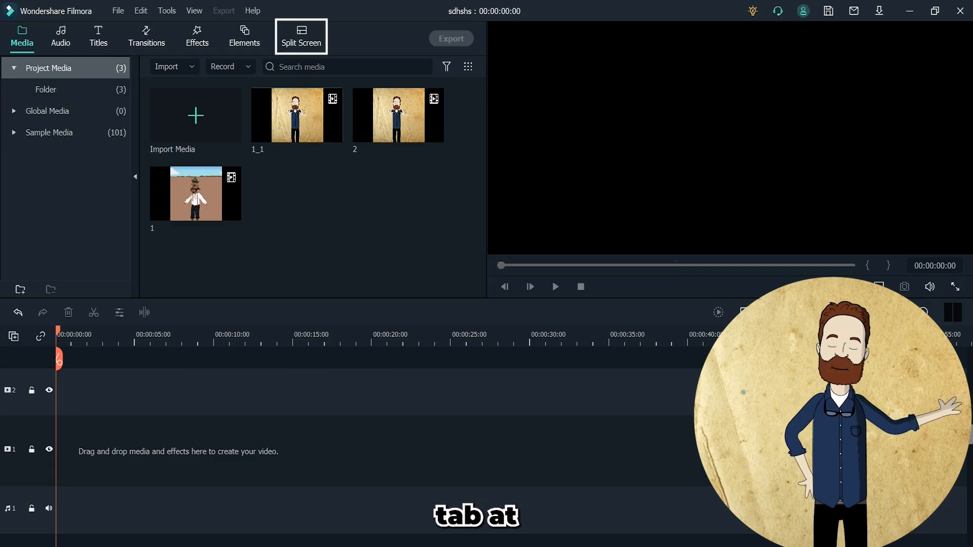
# - Add the Split Screen 2 layout to track 1, with clip 1 in its left half and clip 2 in its right half
pyautogui.click(301, 37)
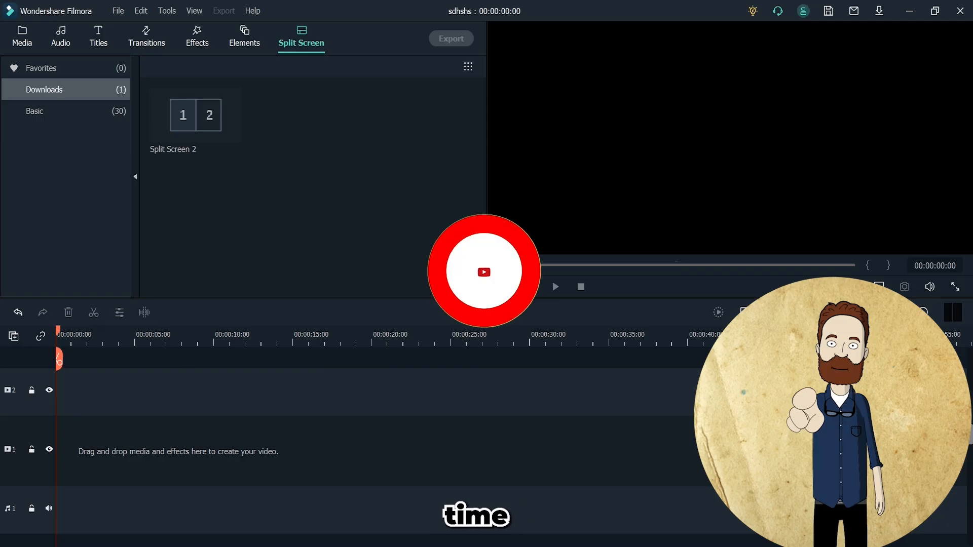
pyautogui.moveTo(184, 391); pyautogui.dragTo(95, 450)
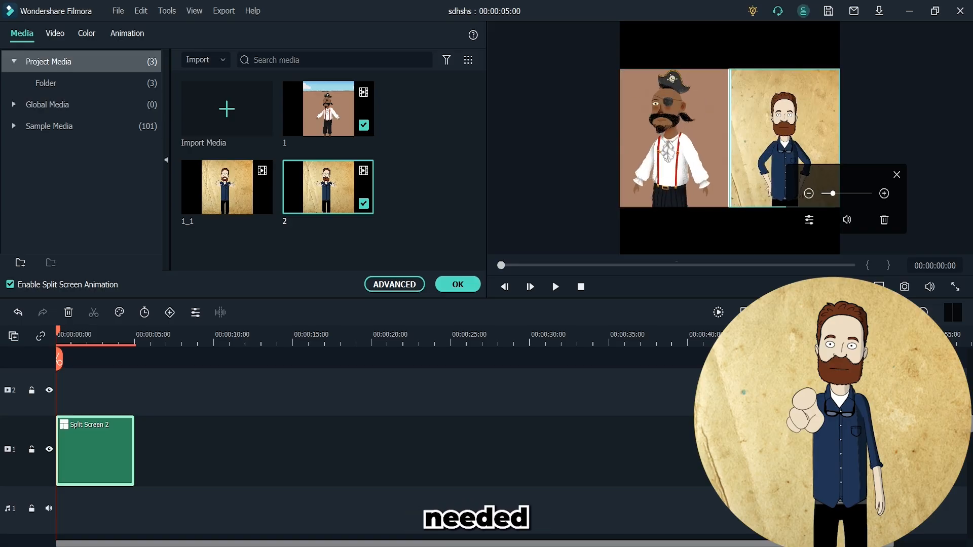
# - Mute clip 2 in the right half of the split screen and play the result
pyautogui.click(847, 219)
pyautogui.click(354, 451)
pyautogui.press('space')
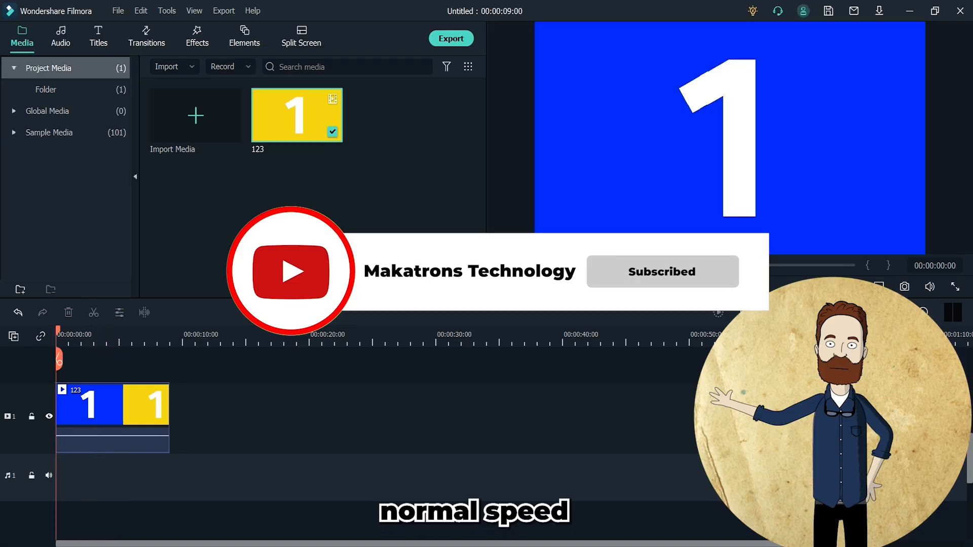
# - Slow the 123 clip down to 0.01x speed and scrub through the slowed video
pyautogui.click(112, 405)
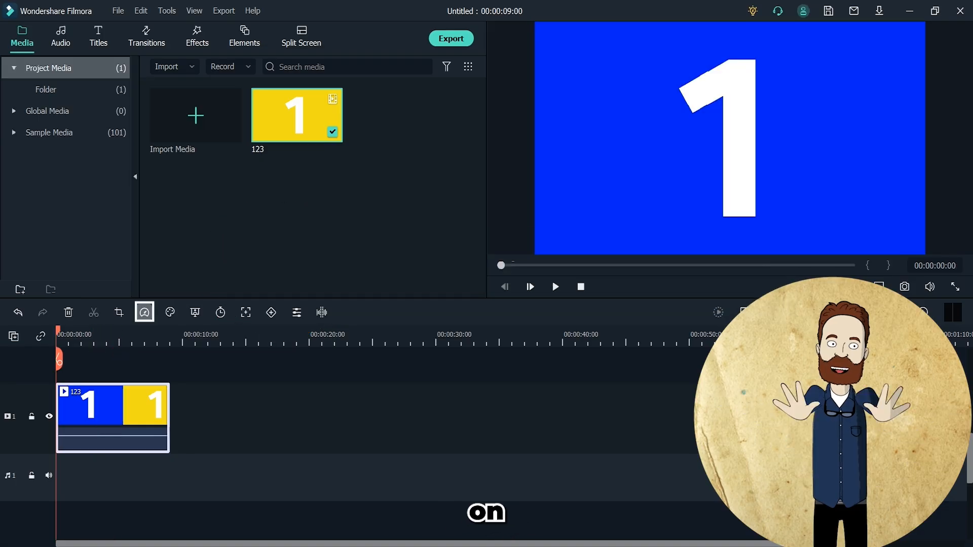
pyautogui.click(145, 313)
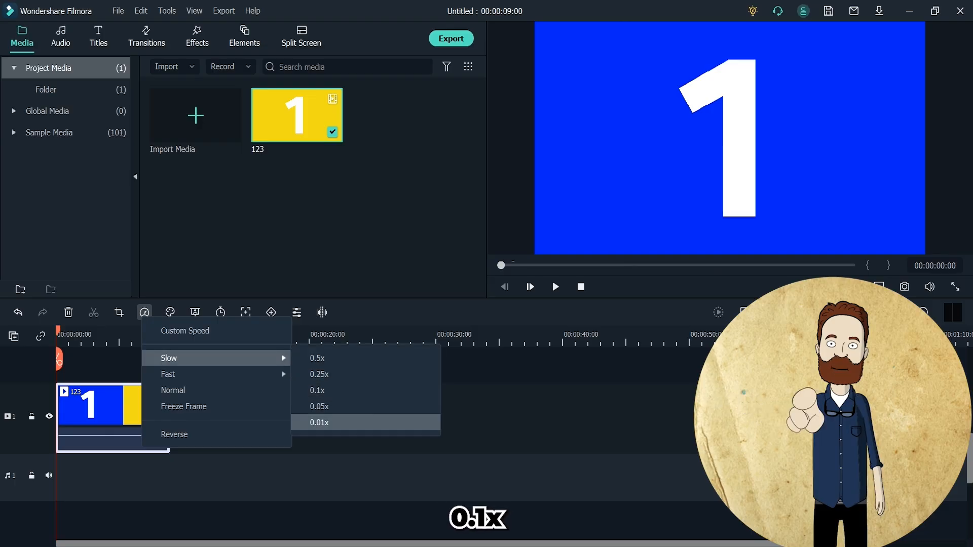
pyautogui.click(335, 423)
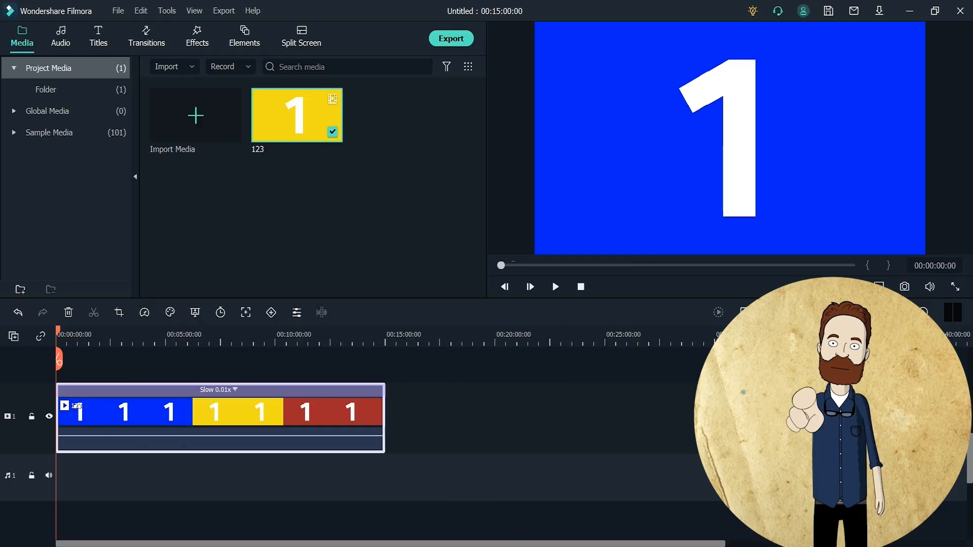
pyautogui.moveTo(61, 331); pyautogui.dragTo(178, 331)
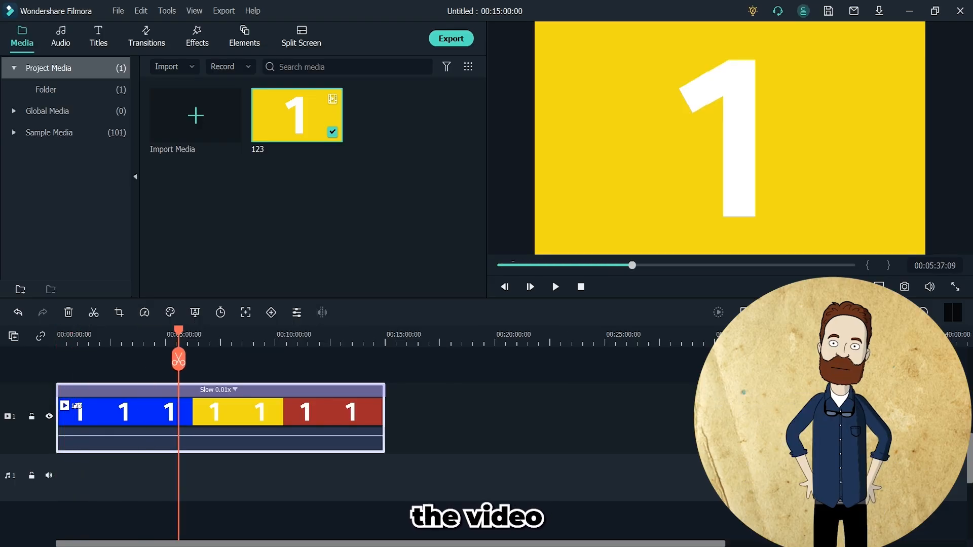
pyautogui.moveTo(247, 331); pyautogui.dragTo(335, 331)
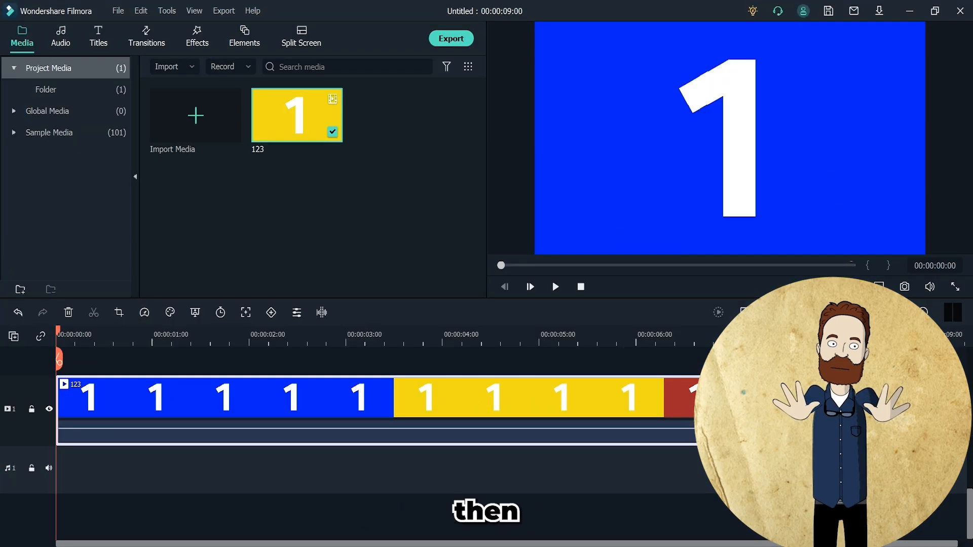
# - Speed the 123 clip up with the Fast 4x preset and play it back
pyautogui.click(144, 312)
pyautogui.moveTo(228, 369)
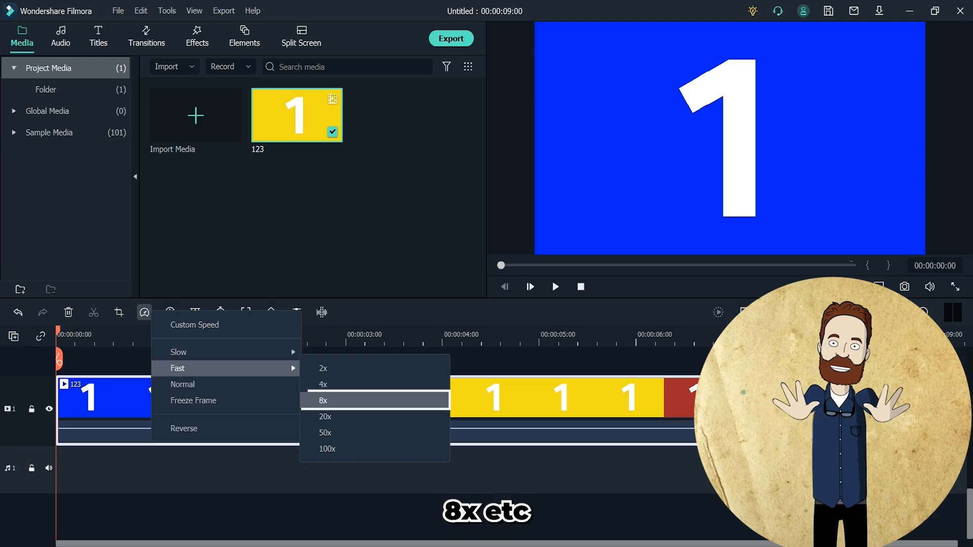
pyautogui.click(323, 384)
pyautogui.press('space')
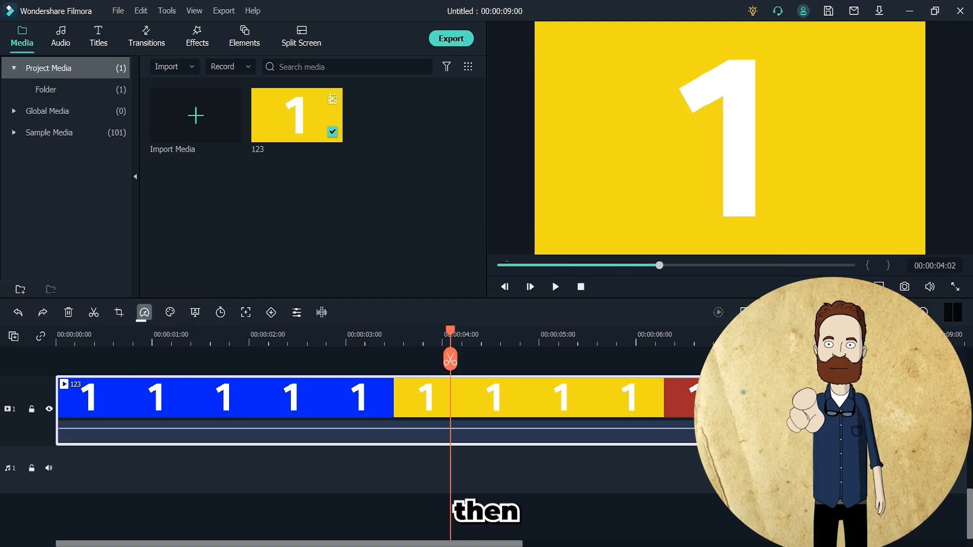
# - Insert a freeze frame in the 123 clip at 00:00:04:02 and scrub across the frozen section
pyautogui.click(144, 312)
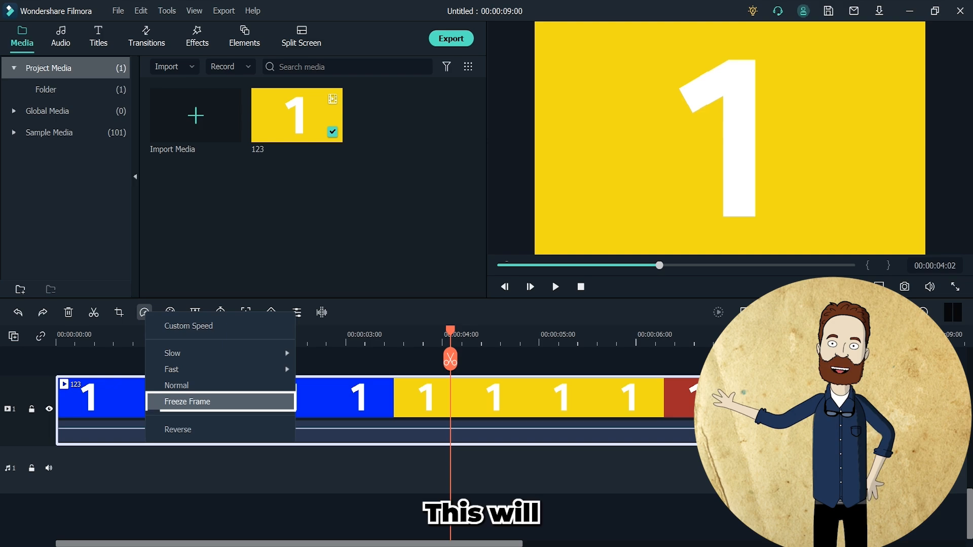
pyautogui.click(187, 402)
pyautogui.moveTo(170, 332); pyautogui.dragTo(251, 331)
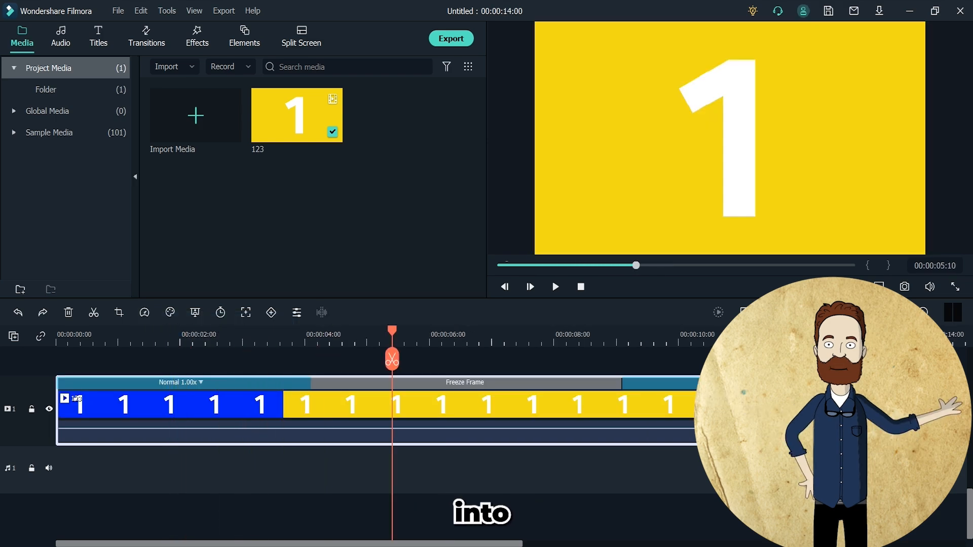
pyautogui.moveTo(561, 332); pyautogui.dragTo(596, 332)
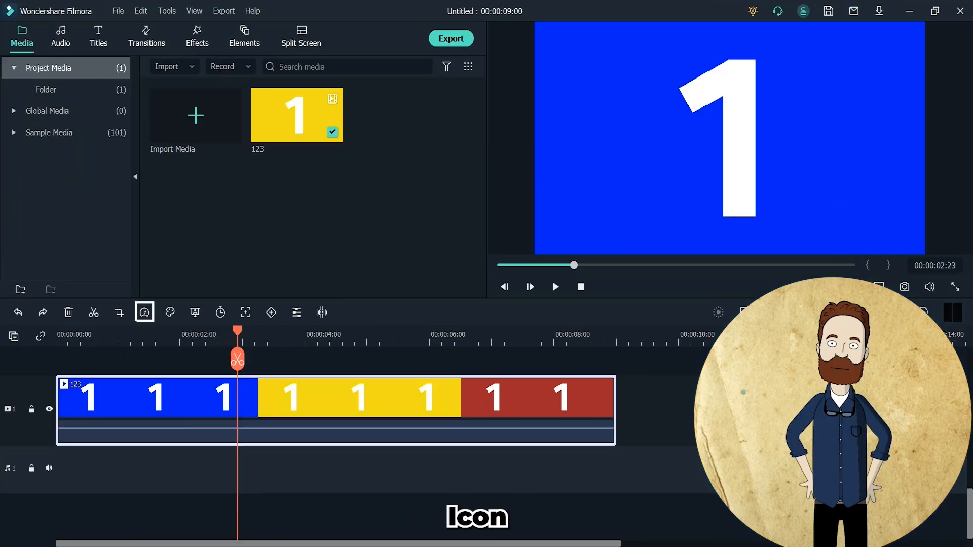
# - Reverse the 123 clip and scrub through it to check the playback order
pyautogui.click(145, 312)
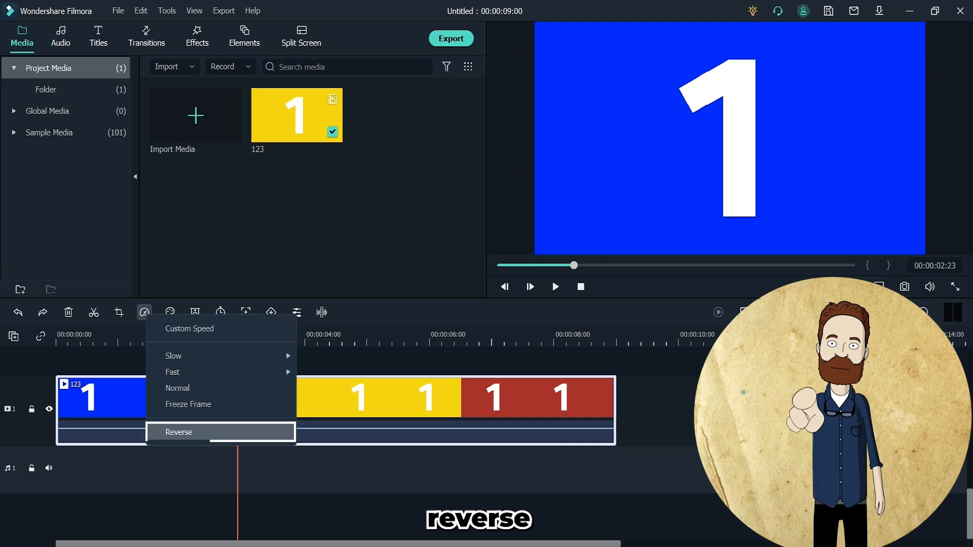
pyautogui.click(179, 433)
pyautogui.moveTo(238, 331); pyautogui.dragTo(268, 331)
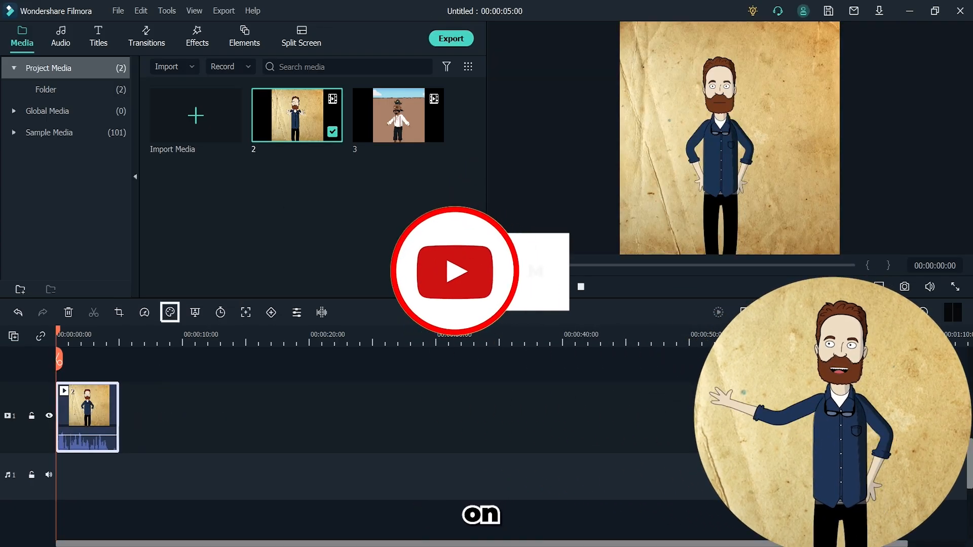
# - Open Color Correction for clip 2, try the presets from 007 Series through Gravity, and apply Harry Potter
pyautogui.click(170, 312)
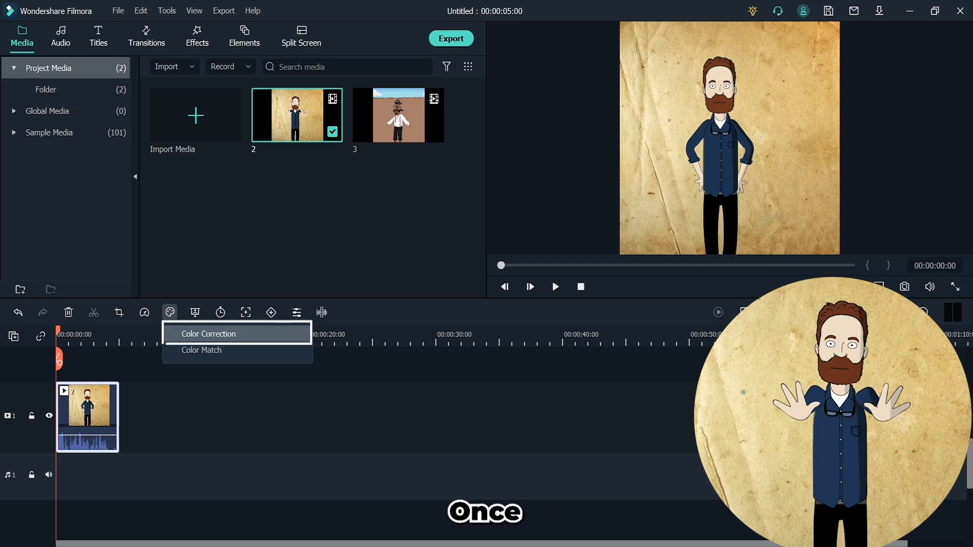
pyautogui.click(209, 334)
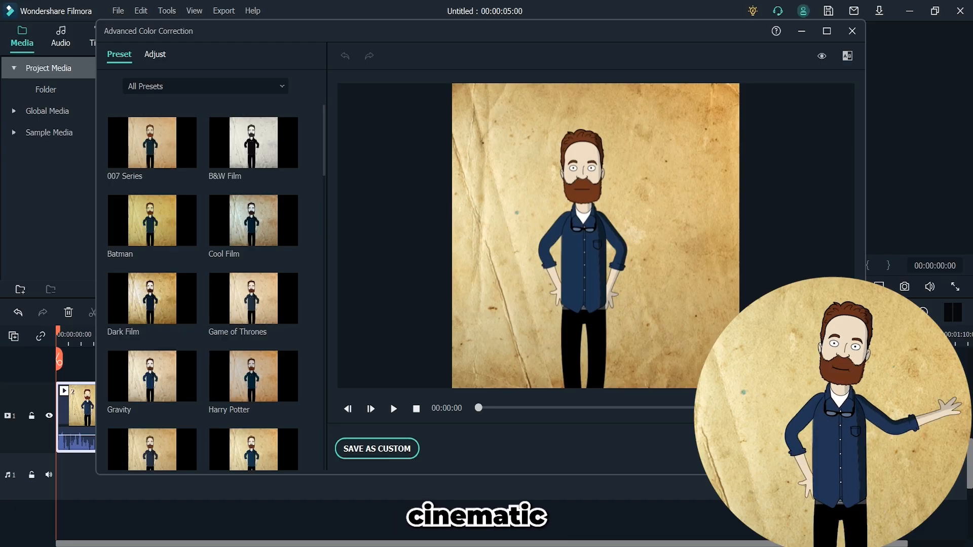
pyautogui.doubleClick(152, 143)
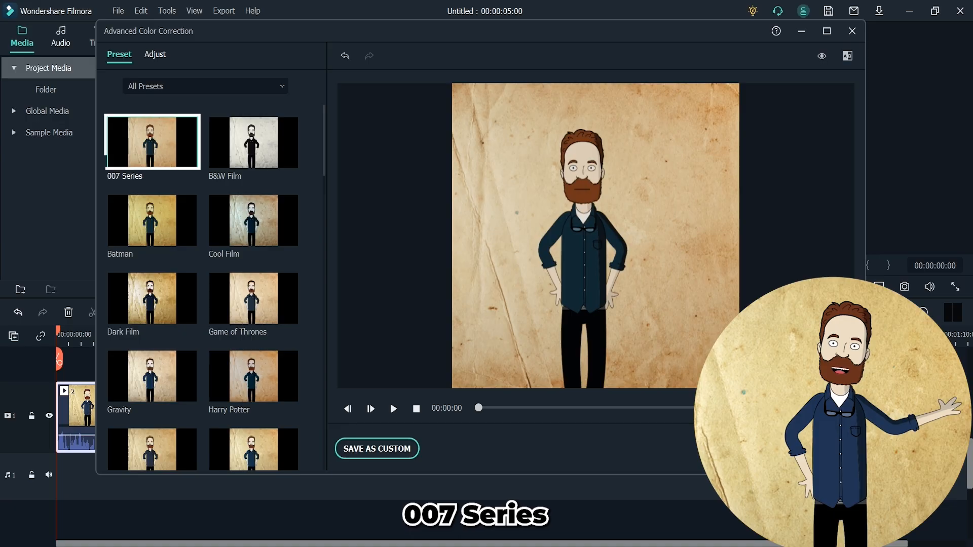
pyautogui.doubleClick(254, 143)
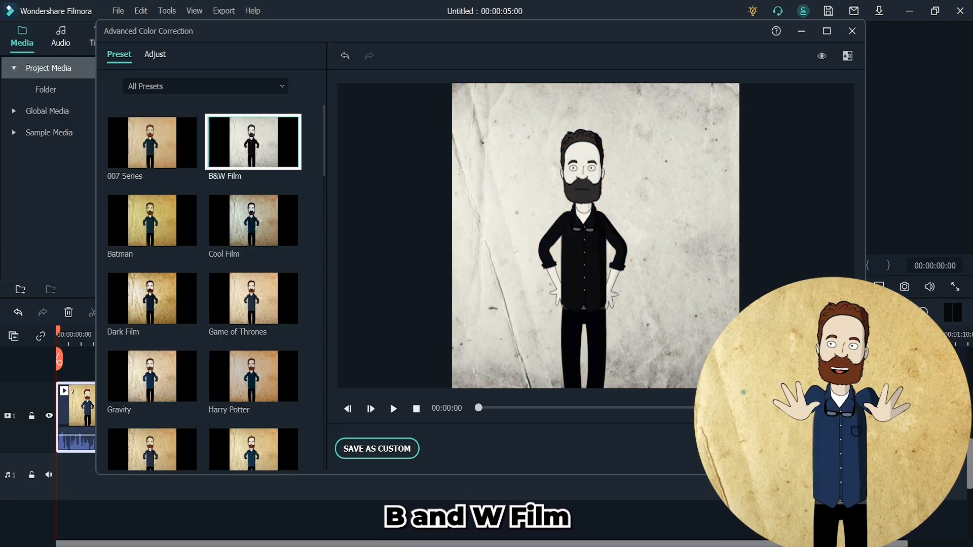
pyautogui.doubleClick(152, 221)
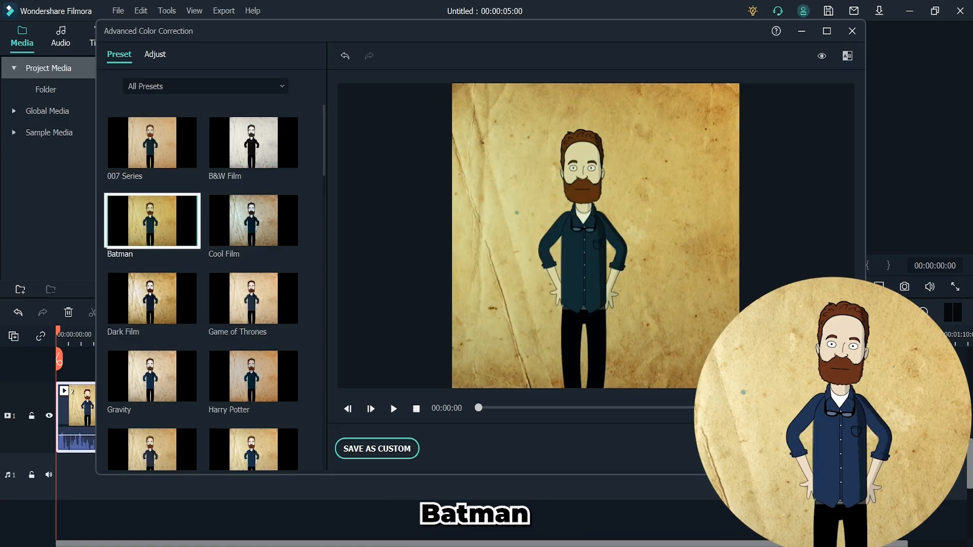
pyautogui.doubleClick(254, 220)
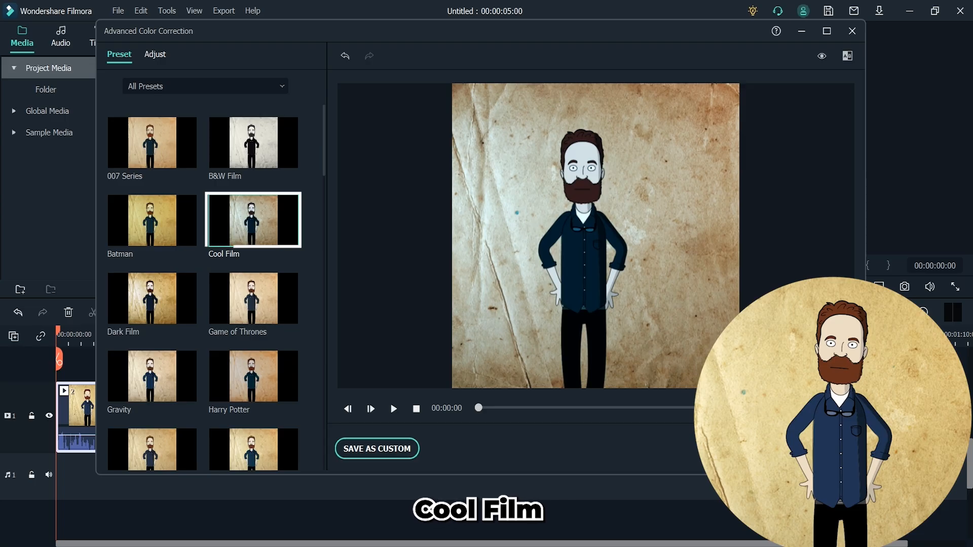
pyautogui.doubleClick(152, 299)
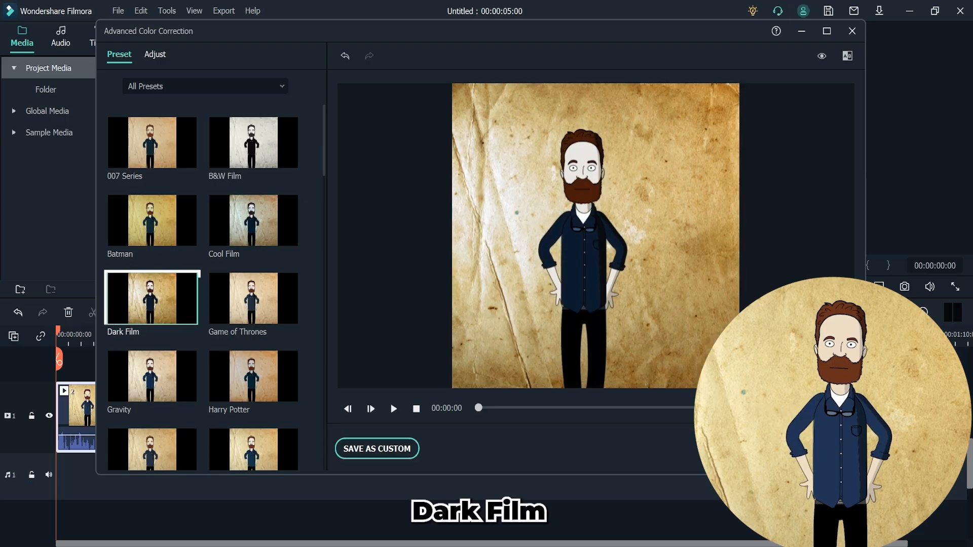
pyautogui.doubleClick(253, 299)
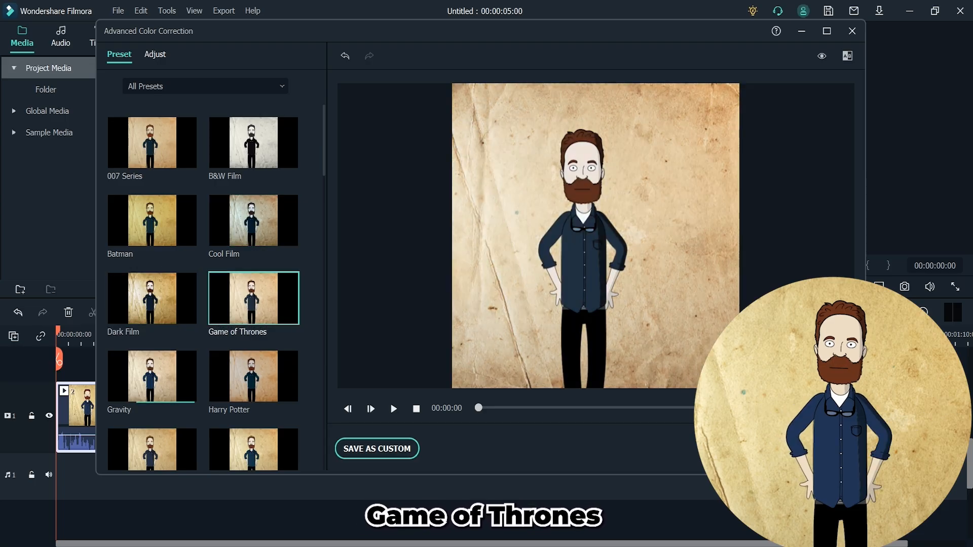
pyautogui.click(152, 376)
pyautogui.click(249, 376)
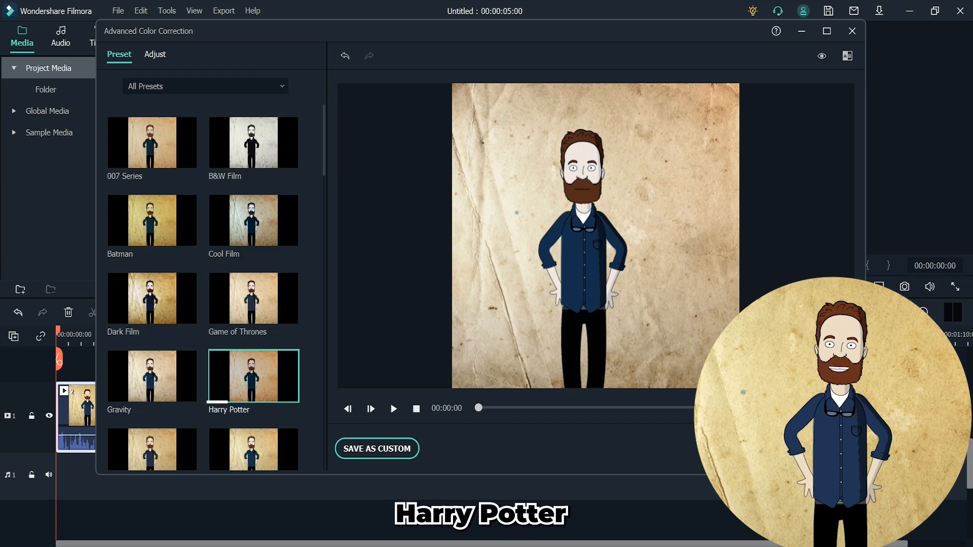
# - Browse the rest of the color presets, return to Harry Potter, and compare the preview with the original image
pyautogui.scroll(-10, 203, 284)
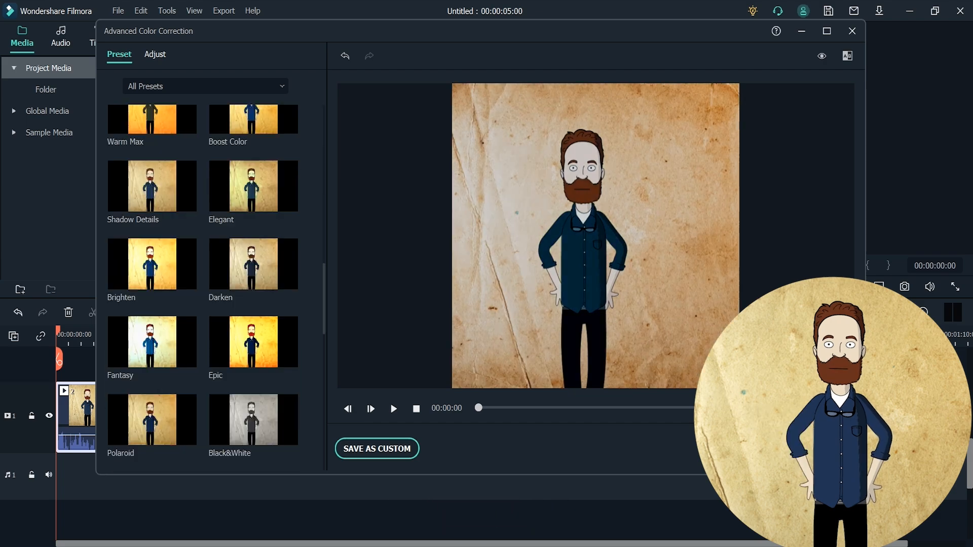
pyautogui.scroll(5, 203, 284)
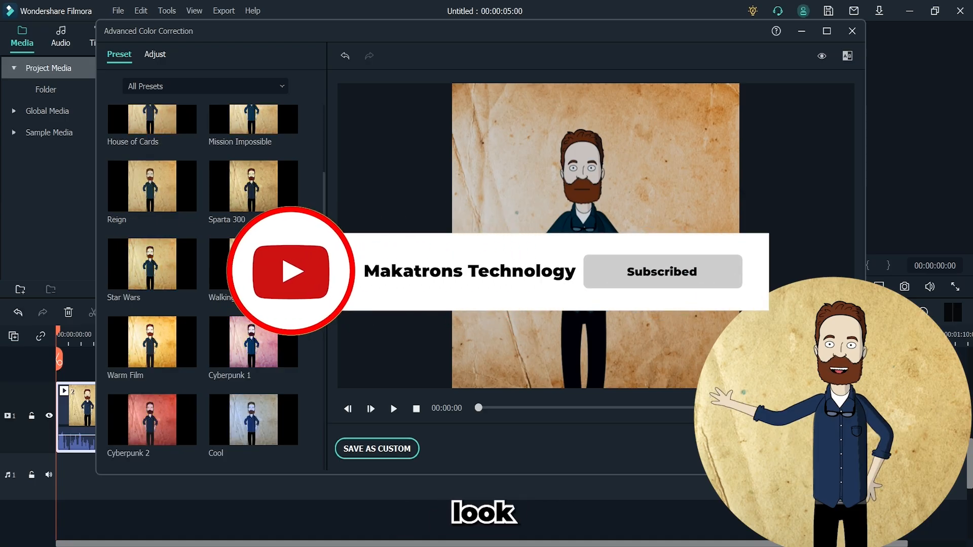
pyautogui.scroll(5, 202, 284)
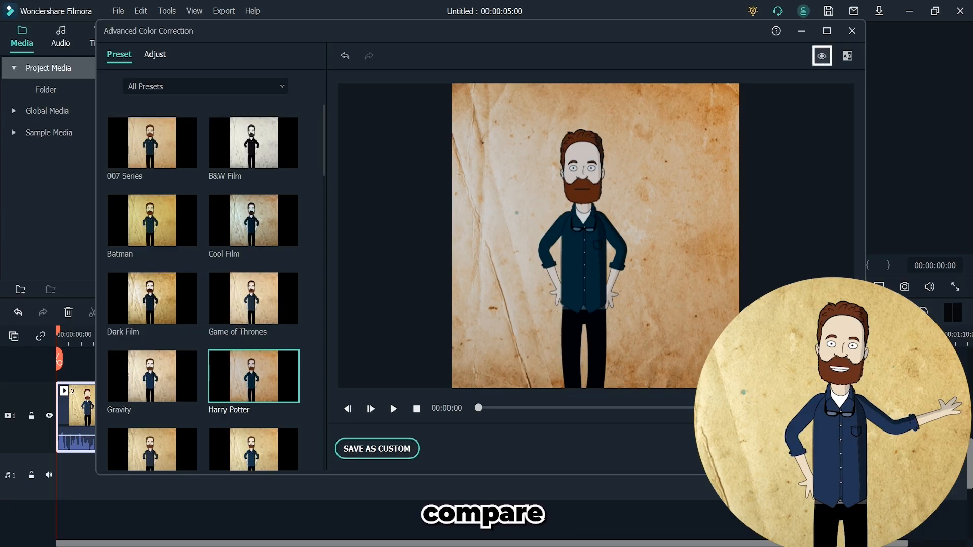
pyautogui.click(822, 56)
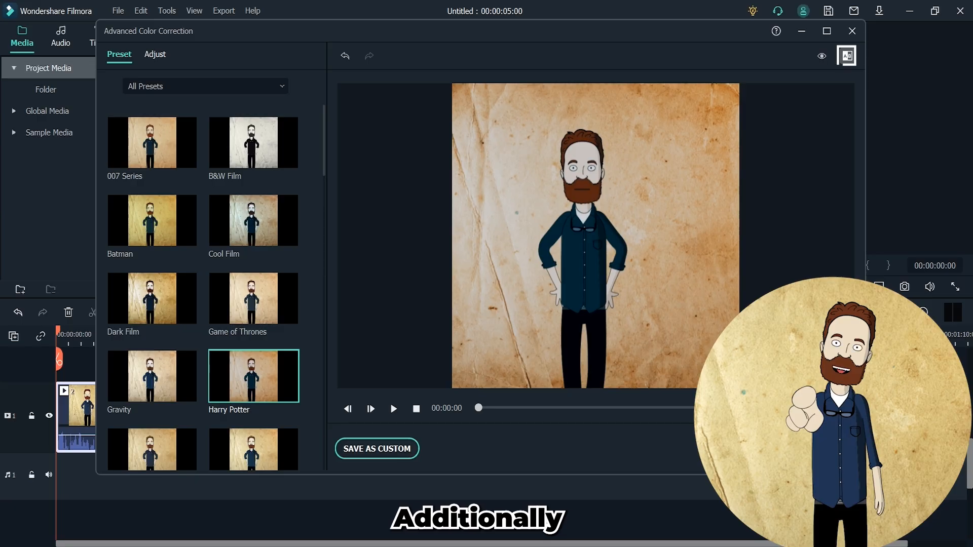
# - Compare before and after in Side-by-Side, Split View-Left/Right and Split View-Top/Bottom, and accept the color correction for clip 2
pyautogui.click(848, 56)
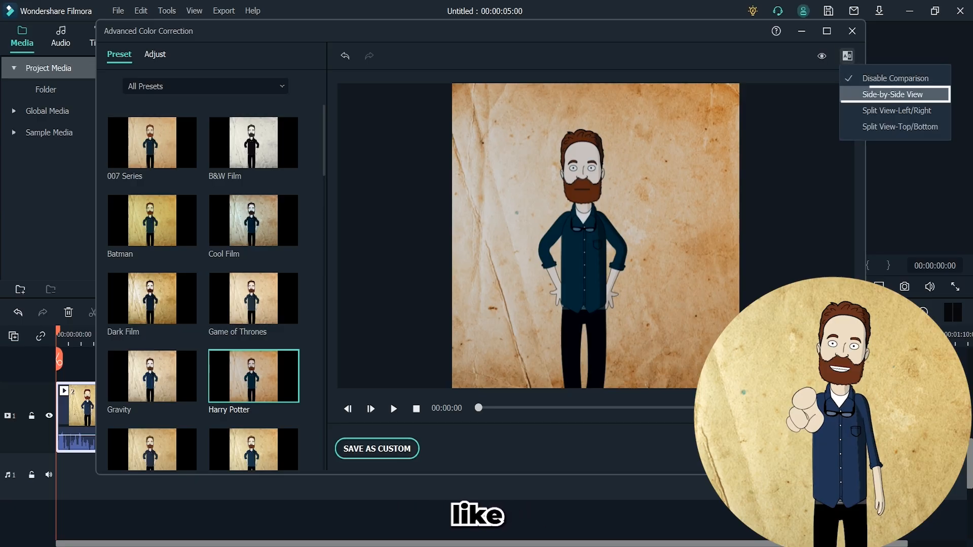
pyautogui.click(894, 95)
pyautogui.click(847, 56)
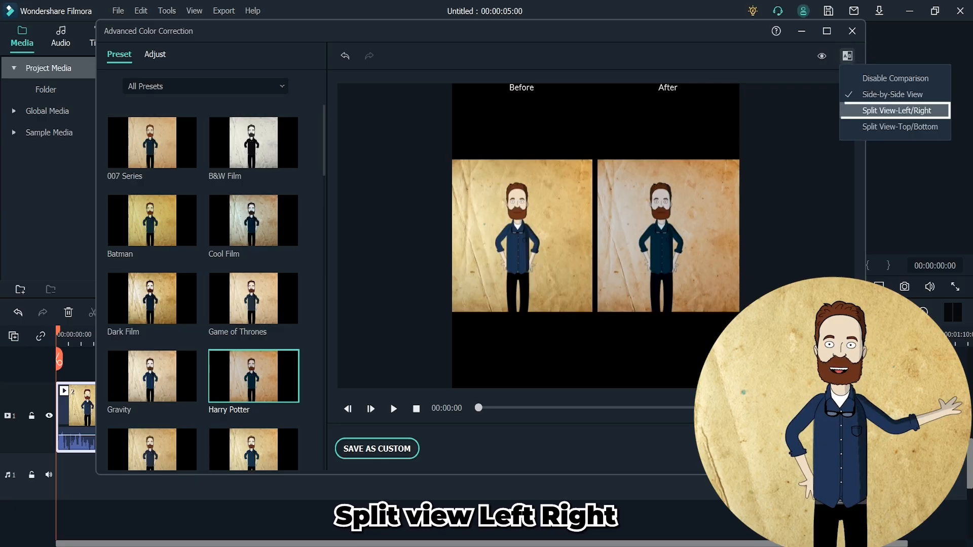
pyautogui.click(894, 109)
pyautogui.click(848, 56)
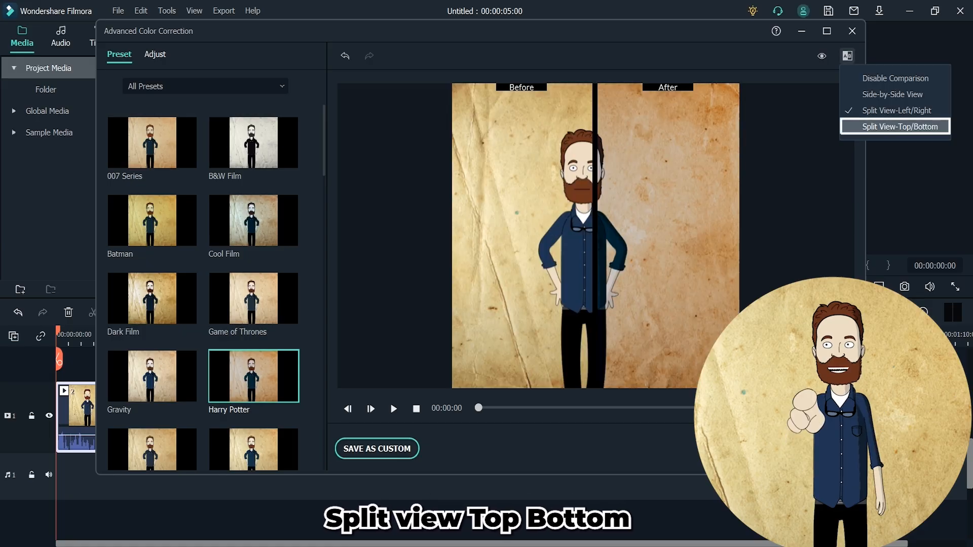
pyautogui.click(895, 123)
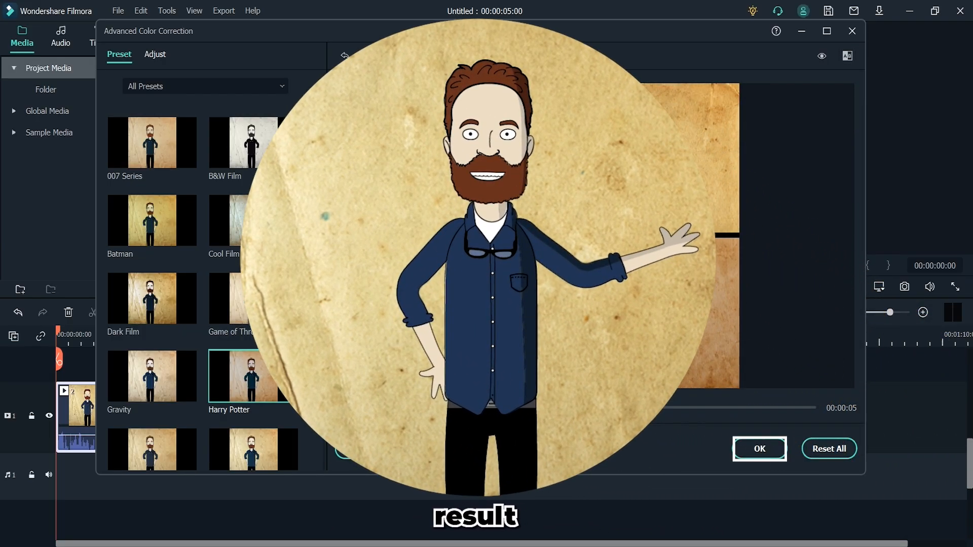
pyautogui.click(760, 448)
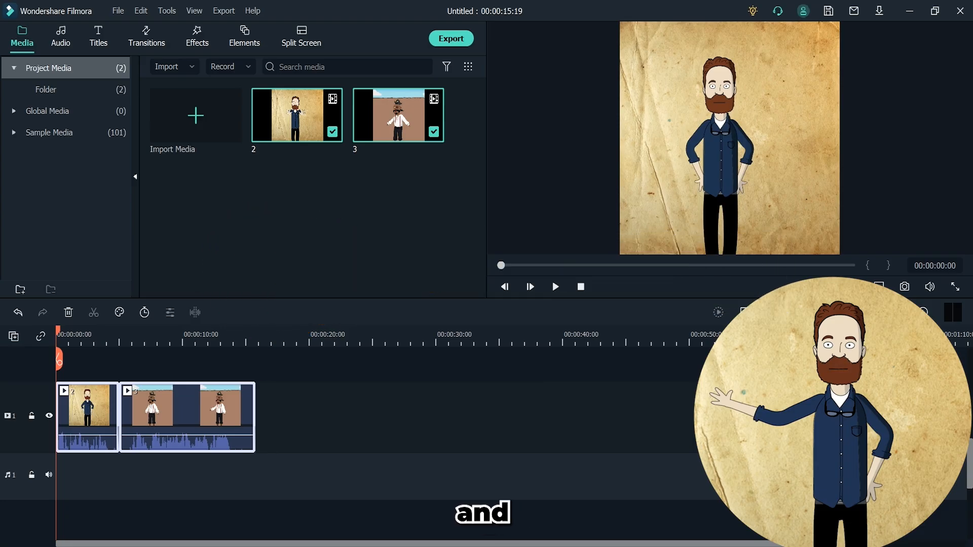
# - Color Match clip 2 to the reference frame of clip 3 at 00:00:06:17 with level 100%, and scrub through clip 2
pyautogui.click(119, 313)
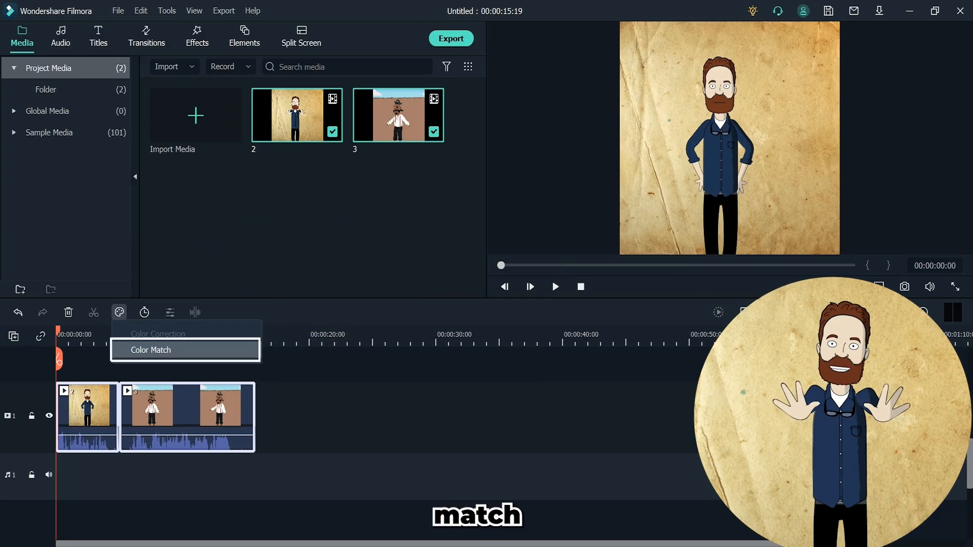
pyautogui.click(151, 351)
pyautogui.moveTo(502, 230); pyautogui.dragTo(599, 230)
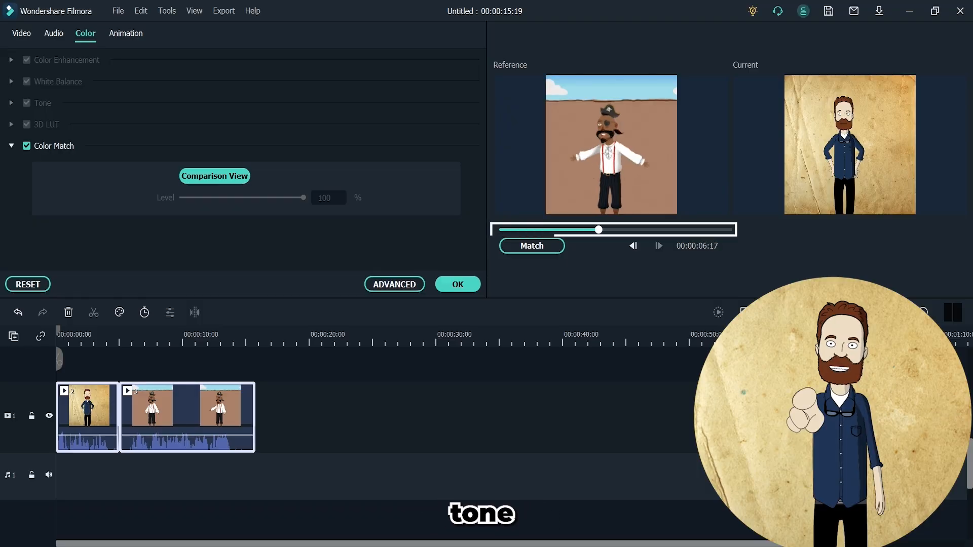
pyautogui.click(532, 245)
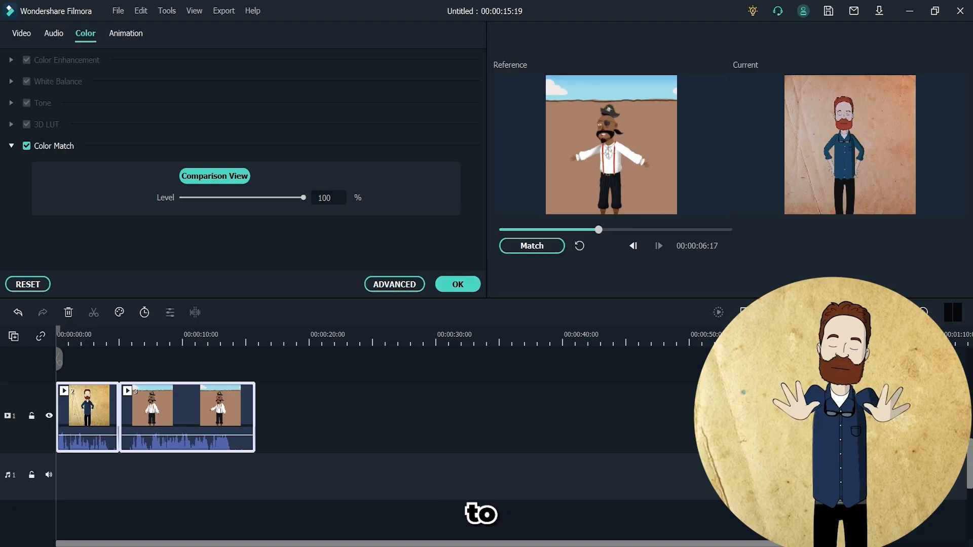
pyautogui.moveTo(303, 198)
pyautogui.mouseDown()
pyautogui.moveTo(182, 198)
pyautogui.moveTo(303, 198)
pyautogui.mouseUp()
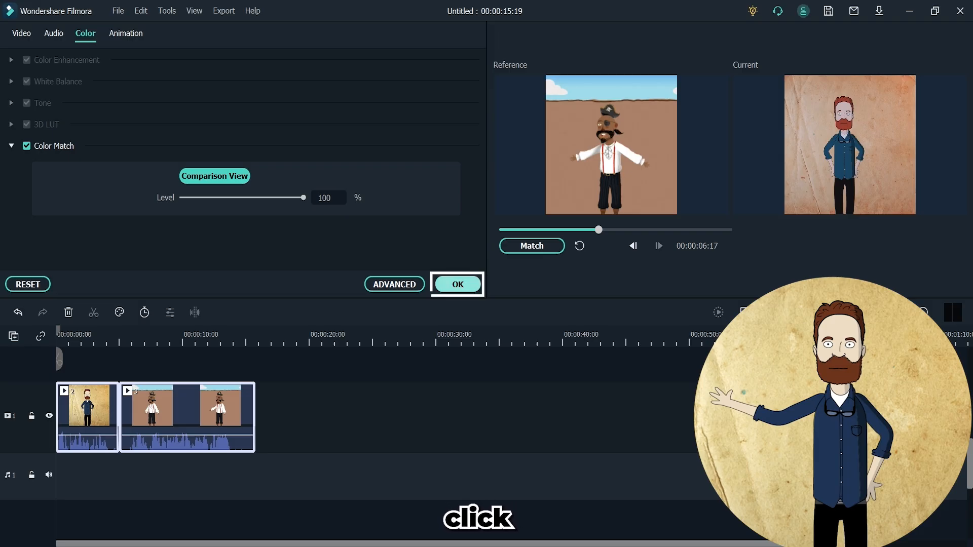
pyautogui.click(458, 285)
pyautogui.moveTo(56, 331); pyautogui.dragTo(97, 331)
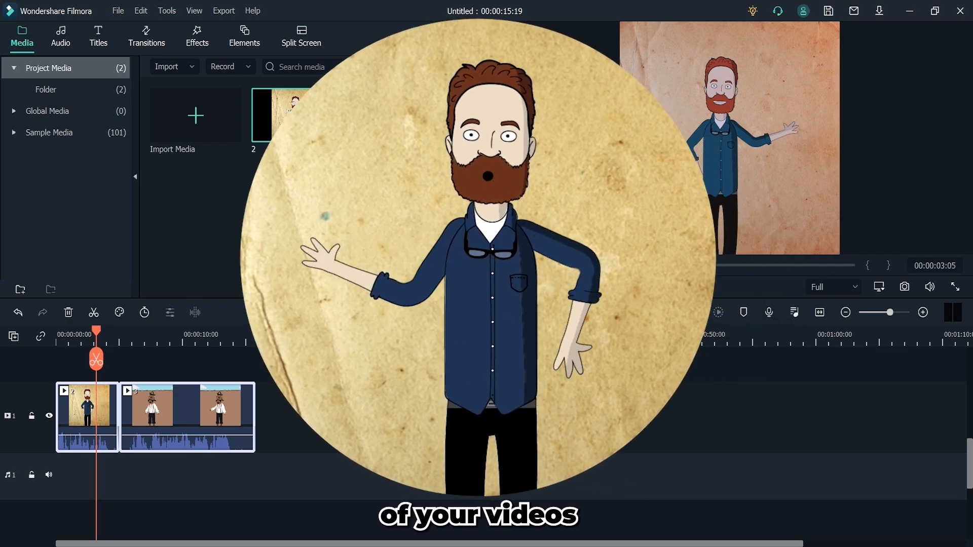
pyautogui.moveTo(97, 331)
pyautogui.mouseDown()
pyautogui.moveTo(123, 331)
pyautogui.moveTo(109, 331)
pyautogui.mouseUp()
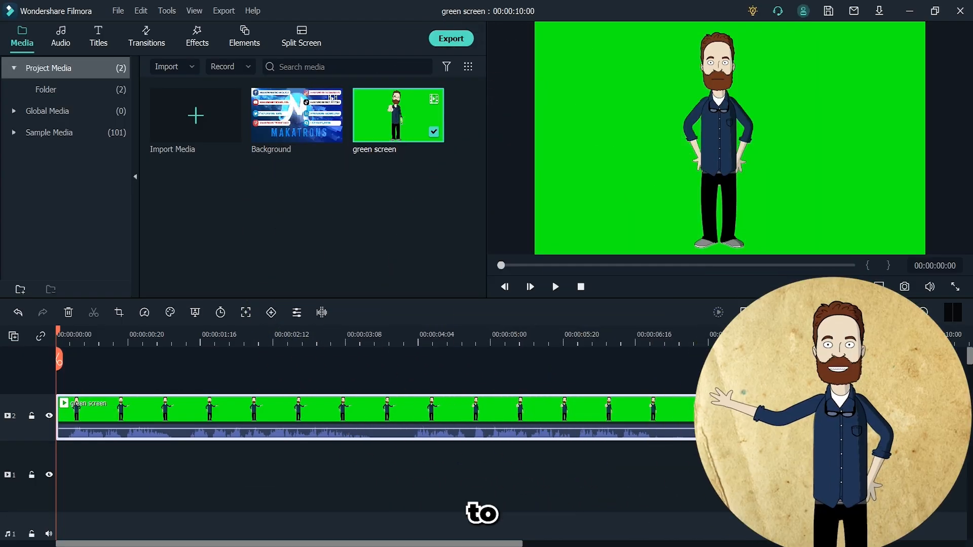
# - Place the Background clip at the start of track 1 beneath the green screen clip, and enable Chroma Key on the green screen clip
pyautogui.click(291, 144)
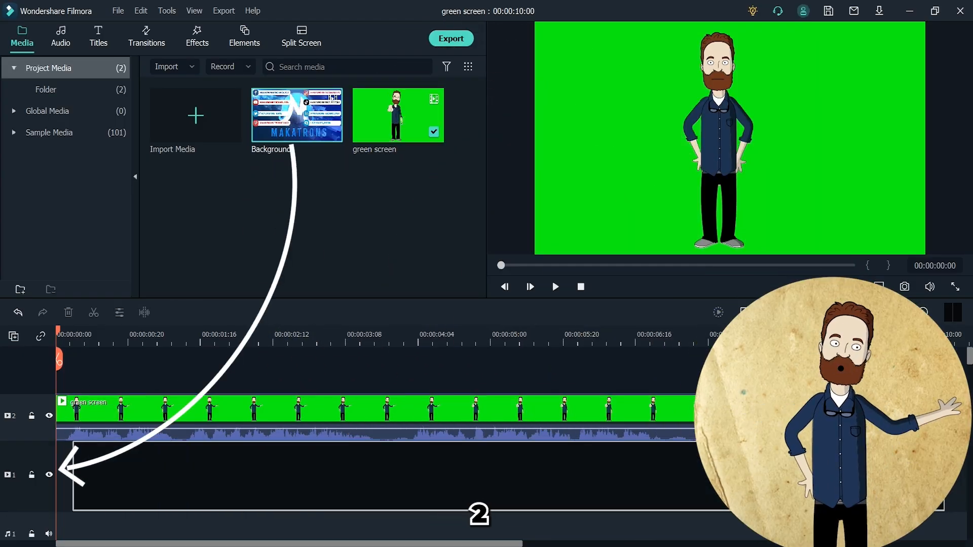
pyautogui.moveTo(297, 115); pyautogui.dragTo(62, 472)
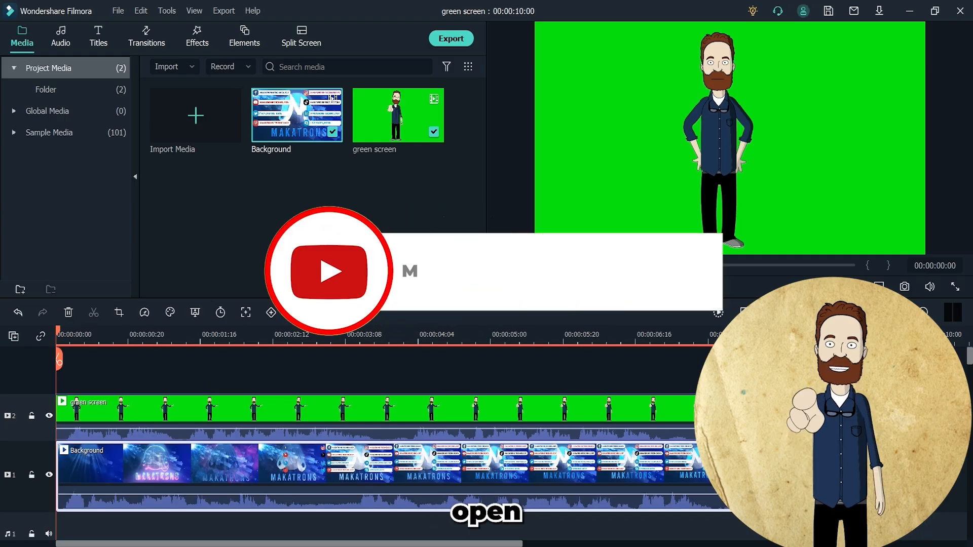
pyautogui.doubleClick(375, 409)
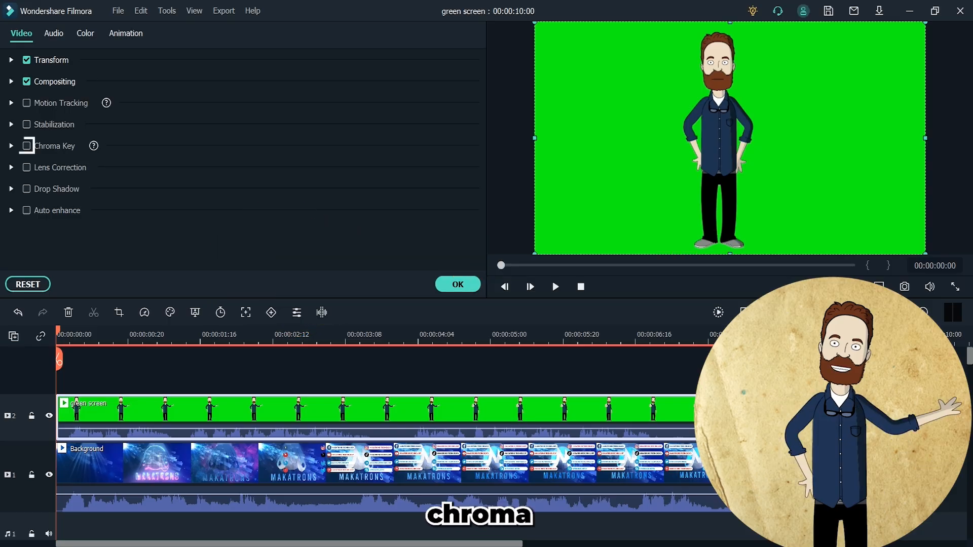
pyautogui.click(26, 146)
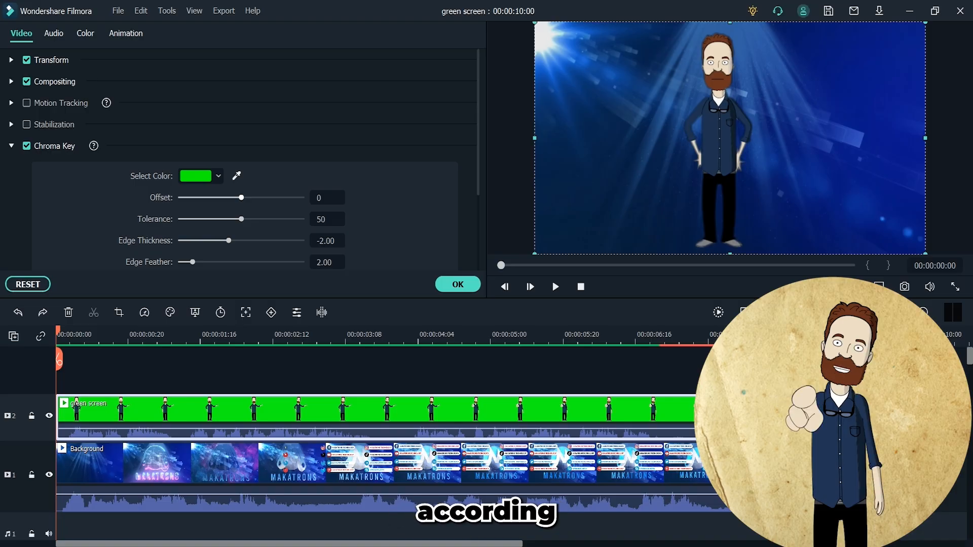
# - Fine-tune the chroma key on the green screen clip and lower its Edge Feather
pyautogui.scroll(-1, 241, 160)
pyautogui.moveTo(241, 149); pyautogui.dragTo(241, 192)
pyautogui.moveTo(193, 213); pyautogui.dragTo(180, 213)
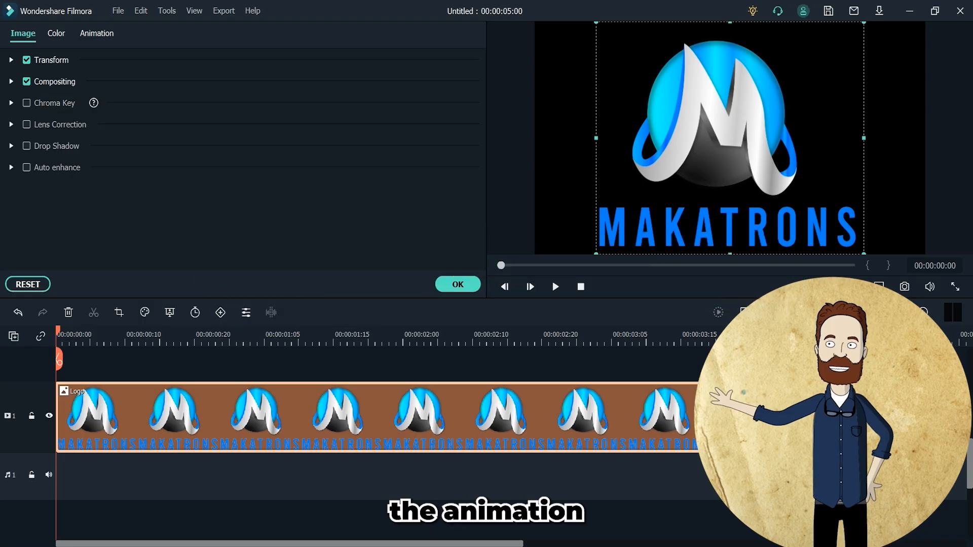
# - Try the Fade In, Fade Out, PAUSE and Slide Right preset animations on the Logo clip and preview them
pyautogui.click(97, 34)
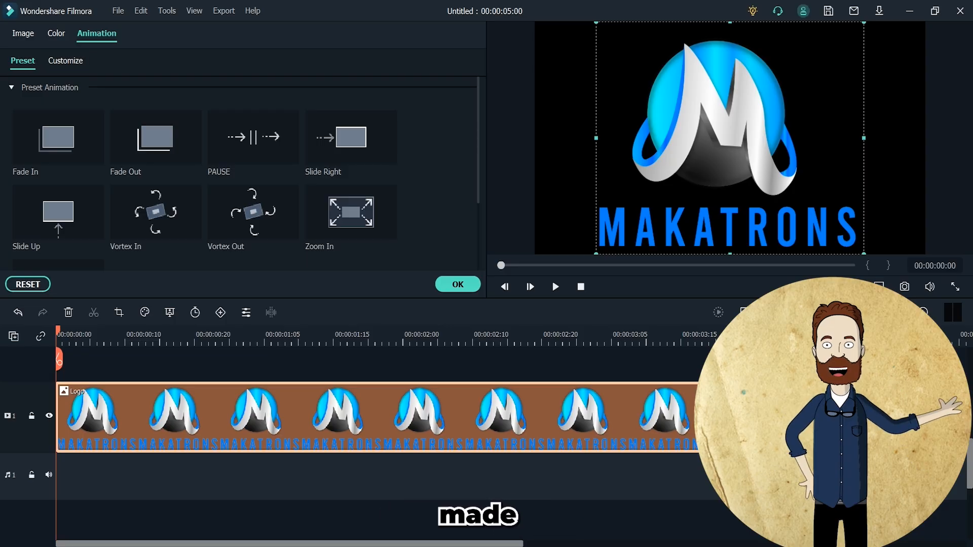
pyautogui.doubleClick(58, 137)
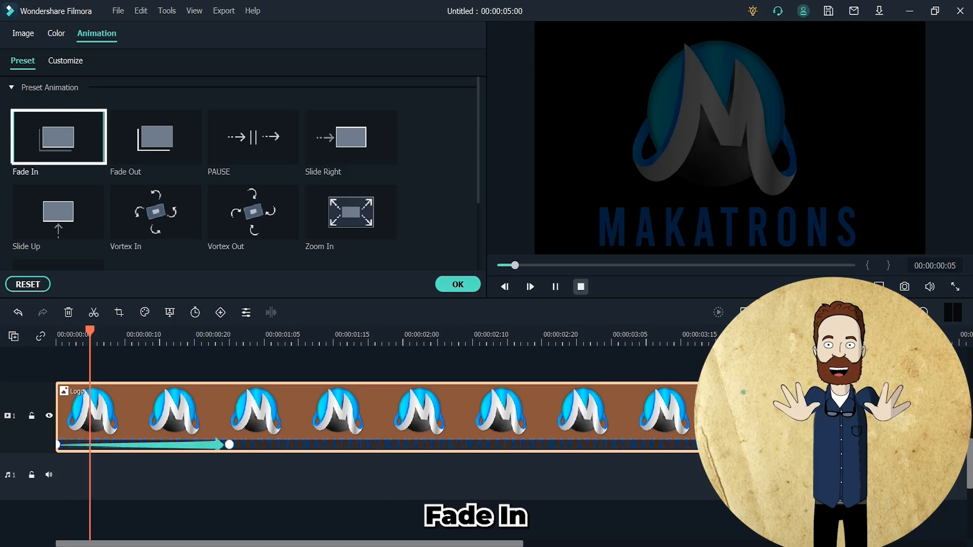
pyautogui.moveTo(173, 331); pyautogui.dragTo(56, 331)
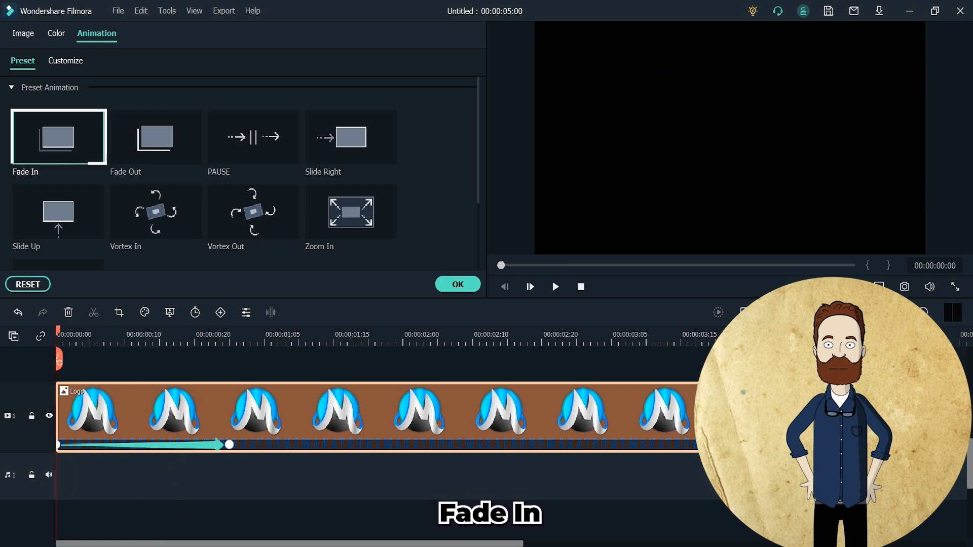
pyautogui.doubleClick(156, 137)
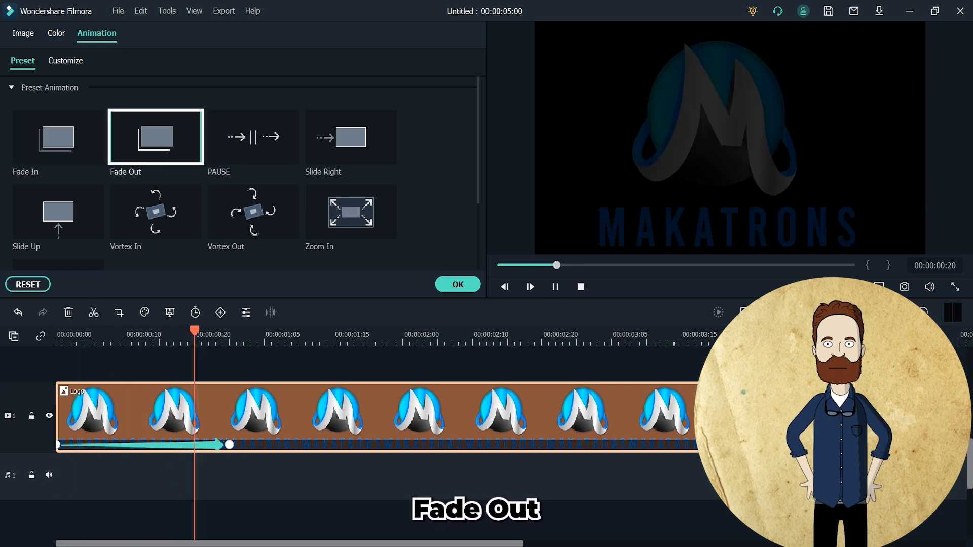
pyautogui.doubleClick(254, 137)
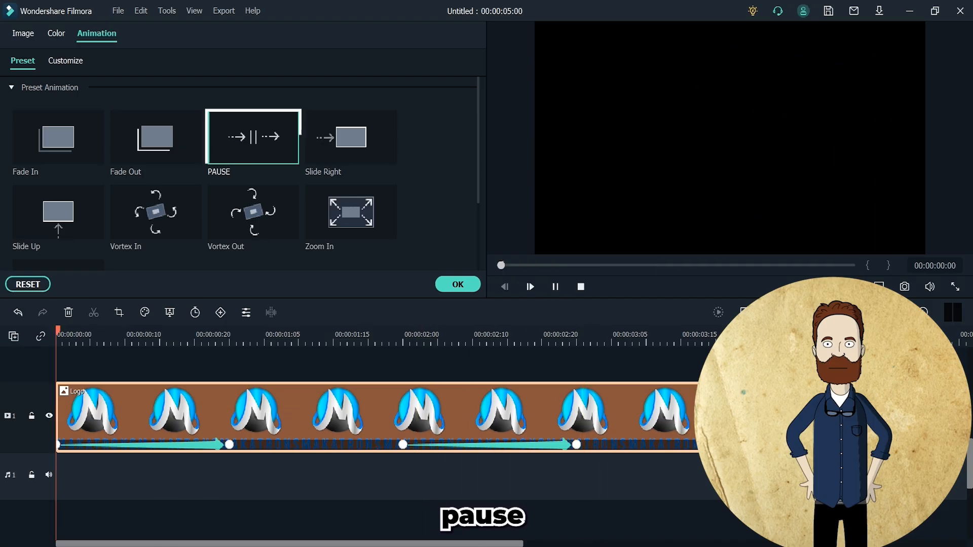
pyautogui.doubleClick(351, 138)
pyautogui.click(555, 287)
# - Try the Slide Up, Vortex In, Vortex Out, Zoom In and Zoom Out preset animations on the Logo clip
pyautogui.doubleClick(58, 211)
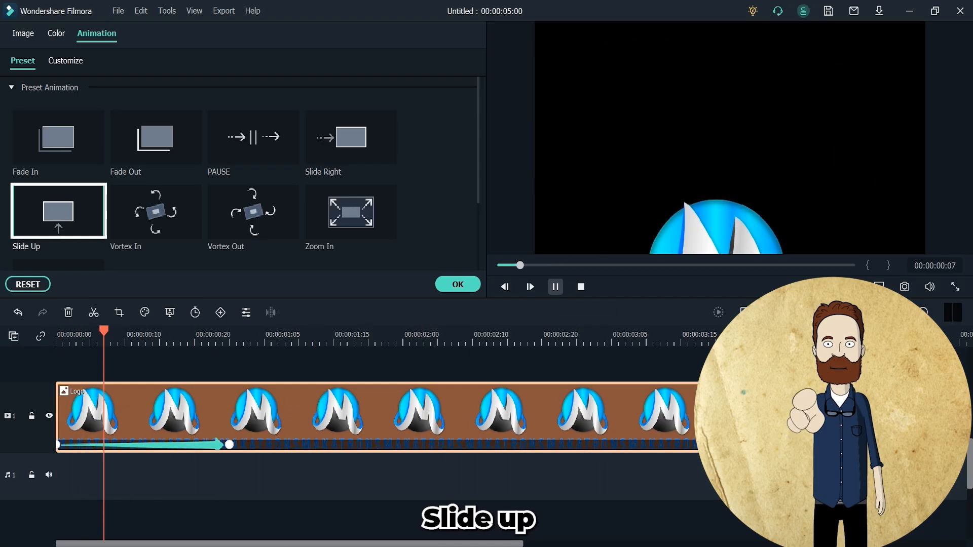
pyautogui.doubleClick(155, 212)
pyautogui.click(555, 287)
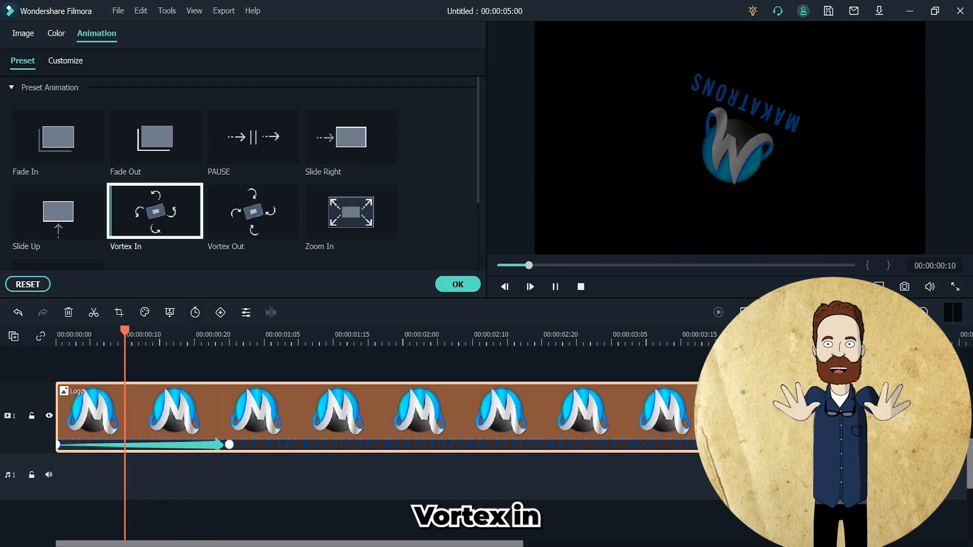
pyautogui.doubleClick(253, 212)
pyautogui.click(555, 287)
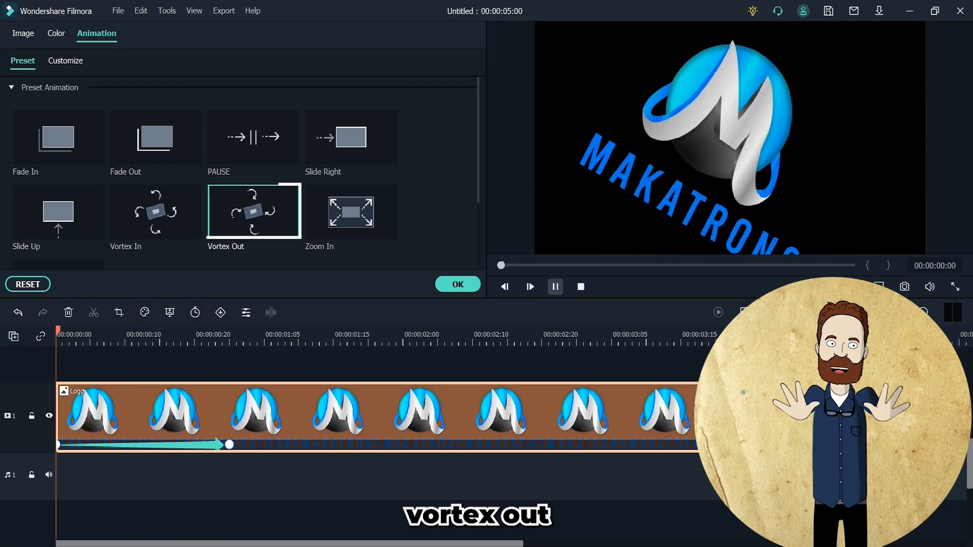
pyautogui.doubleClick(351, 212)
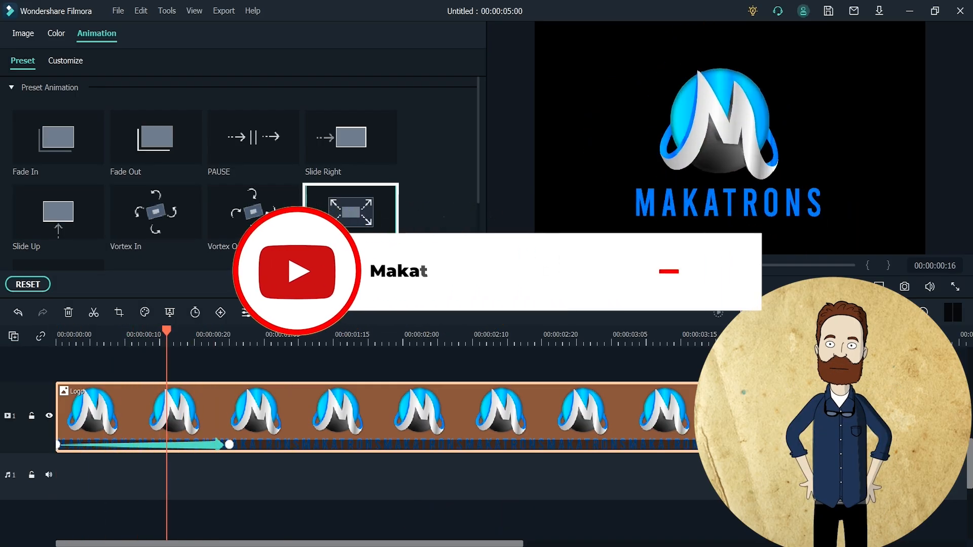
pyautogui.scroll(-1, 243, 152)
pyautogui.scroll(-1, 243, 172)
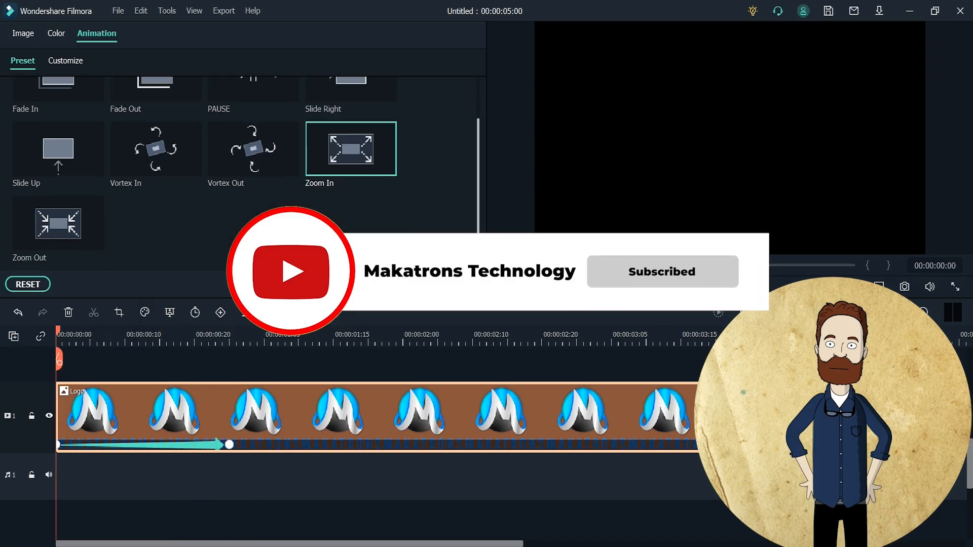
pyautogui.doubleClick(58, 223)
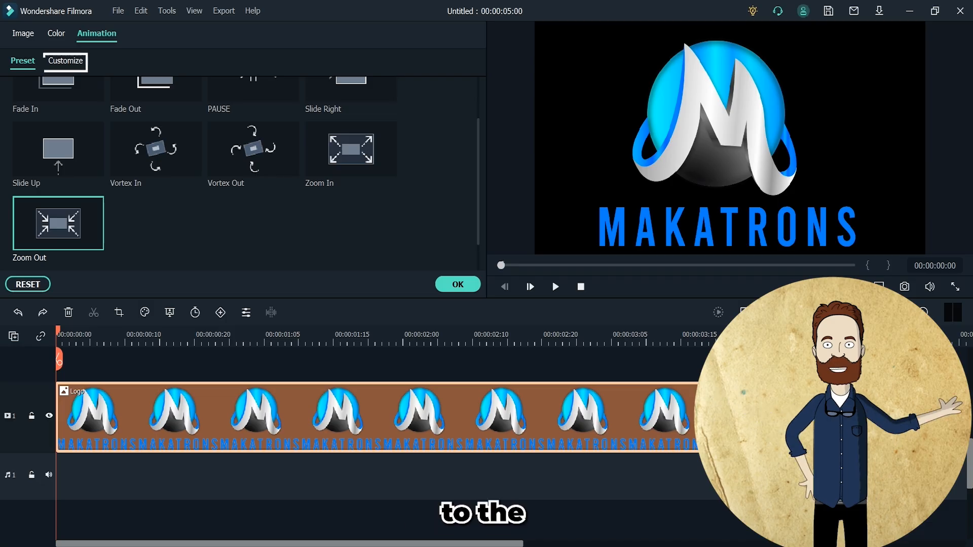
# - Start a custom animation on the Logo clip, scaling the logo to 45.86% and positioning it at X -240, Y 120
pyautogui.click(65, 61)
pyautogui.moveTo(191, 165); pyautogui.dragTo(164, 164)
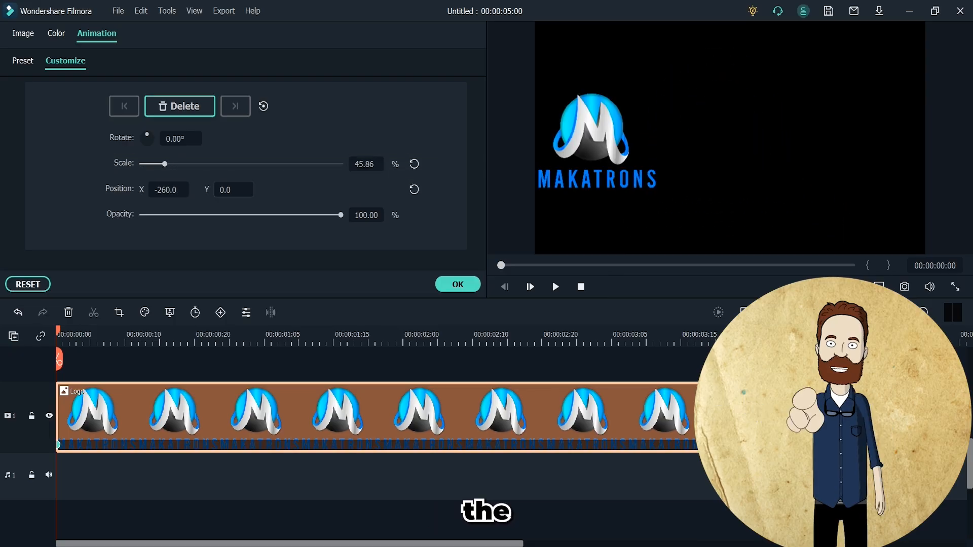
pyautogui.scroll(2, 234, 189)
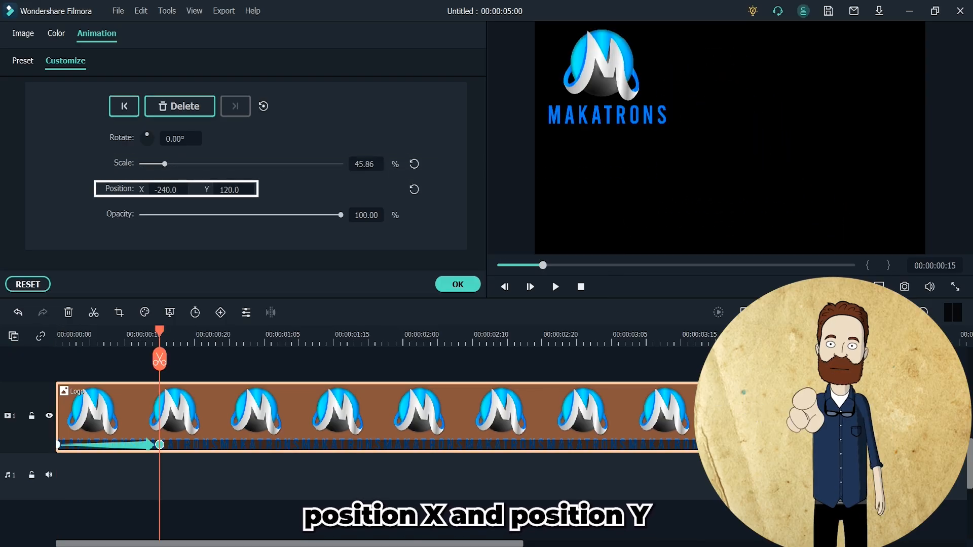
# - Set the logo's position in the 00:00:00:15 keyframe to X 240, Y 120, and move that keyframe just past 00:00:01:15
pyautogui.scroll(14, 165, 189)
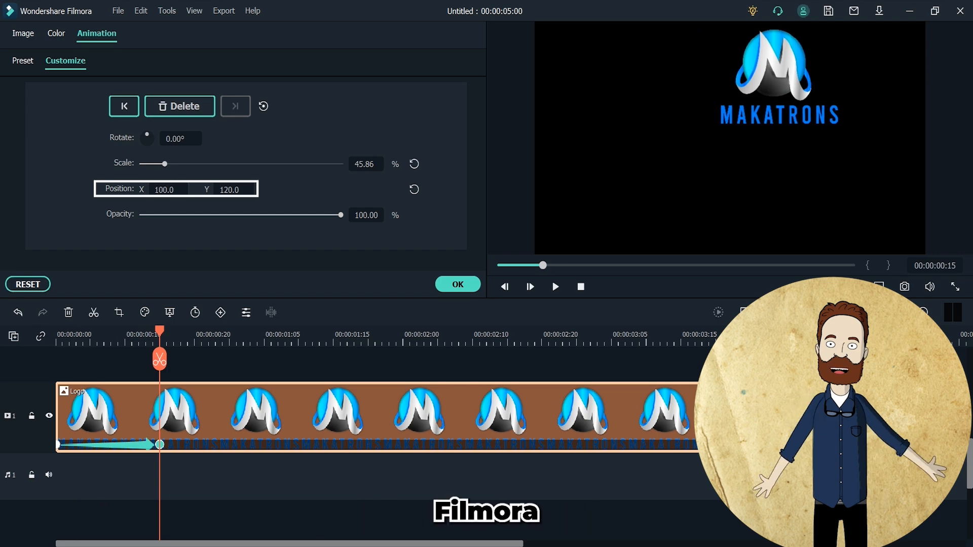
pyautogui.scroll(9, 168, 190)
pyautogui.scroll(-2, 169, 189)
pyautogui.moveTo(160, 445); pyautogui.dragTo(354, 444)
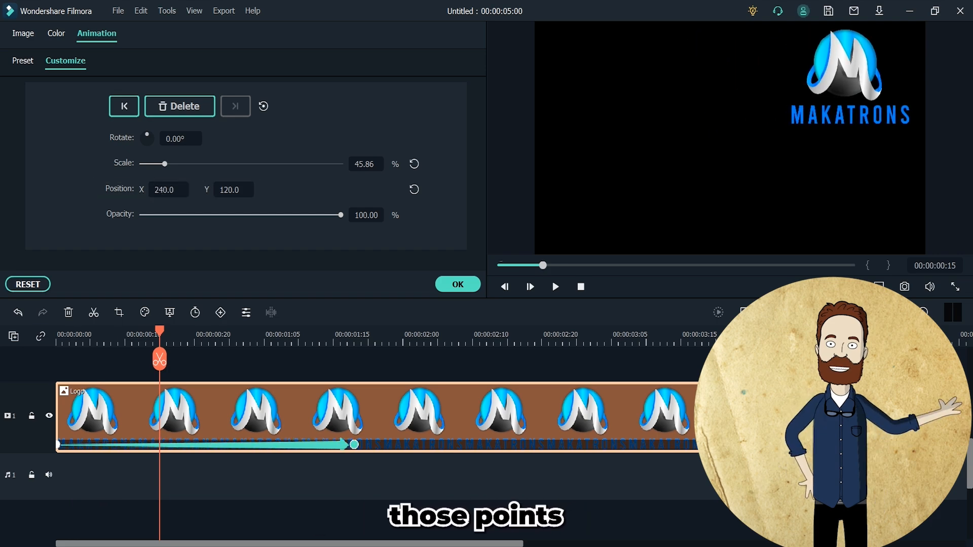
# - Play back the custom animation on the Logo clip
pyautogui.press('space')
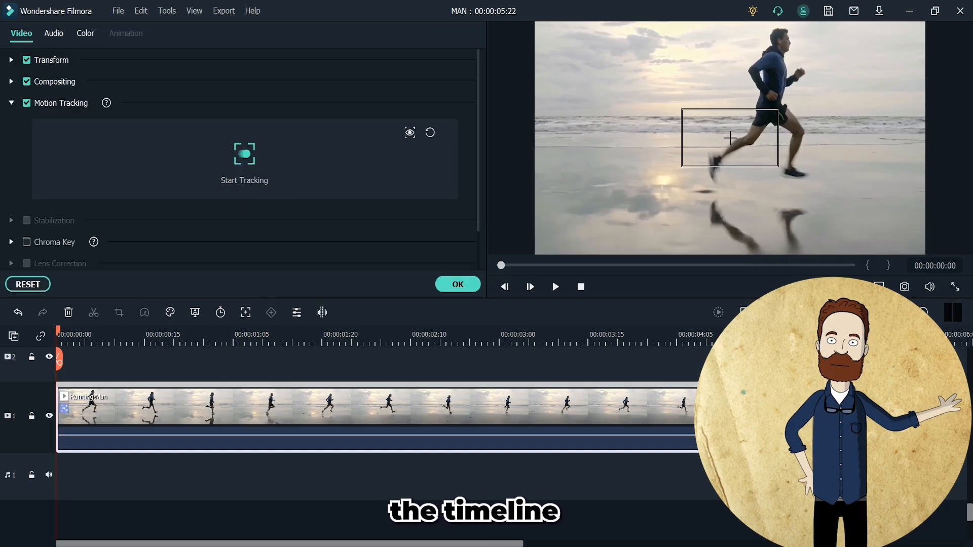
# - Fit the motion tracking box around the runner's head in the Running Man clip, track its motion and apply it
pyautogui.click(730, 138)
pyautogui.moveTo(778, 166); pyautogui.dragTo(780, 39)
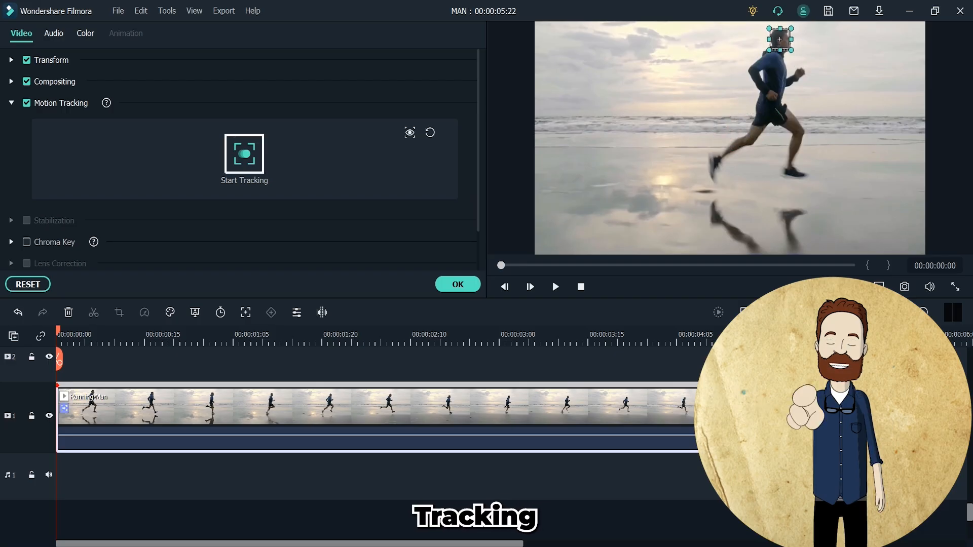
pyautogui.click(244, 153)
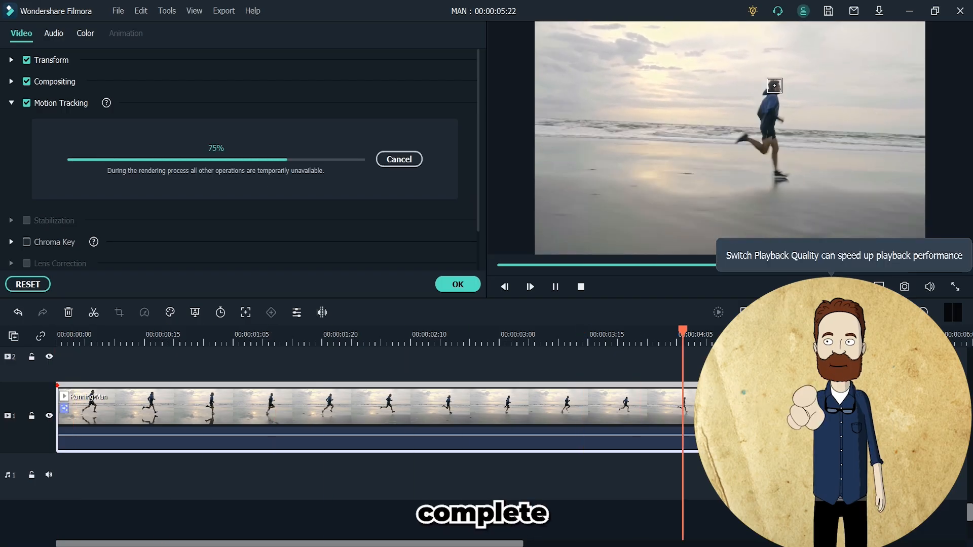
pyautogui.click(458, 284)
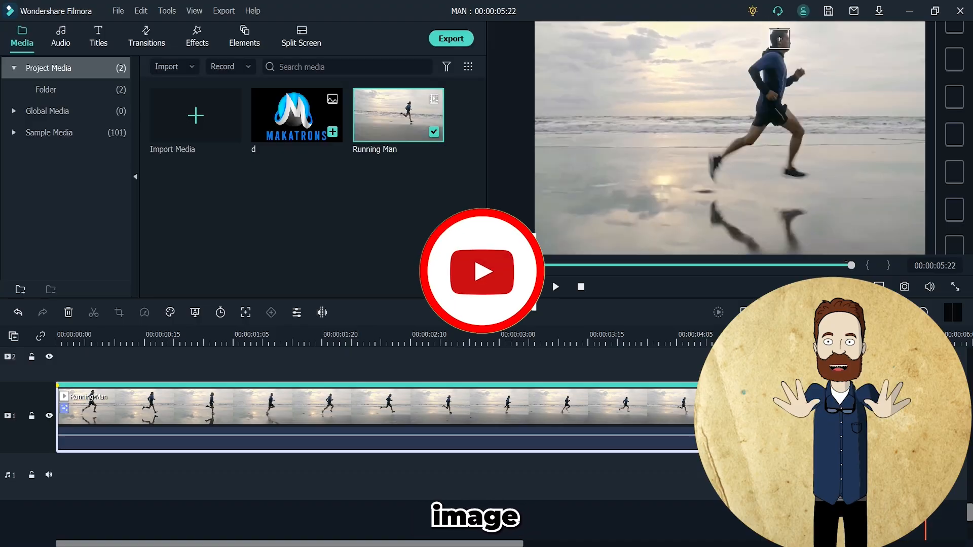
# - Place the logo image d on the track above Running Man and attach it to that clip's motion tracking
pyautogui.moveTo(297, 115); pyautogui.dragTo(57, 417)
pyautogui.click(305, 467)
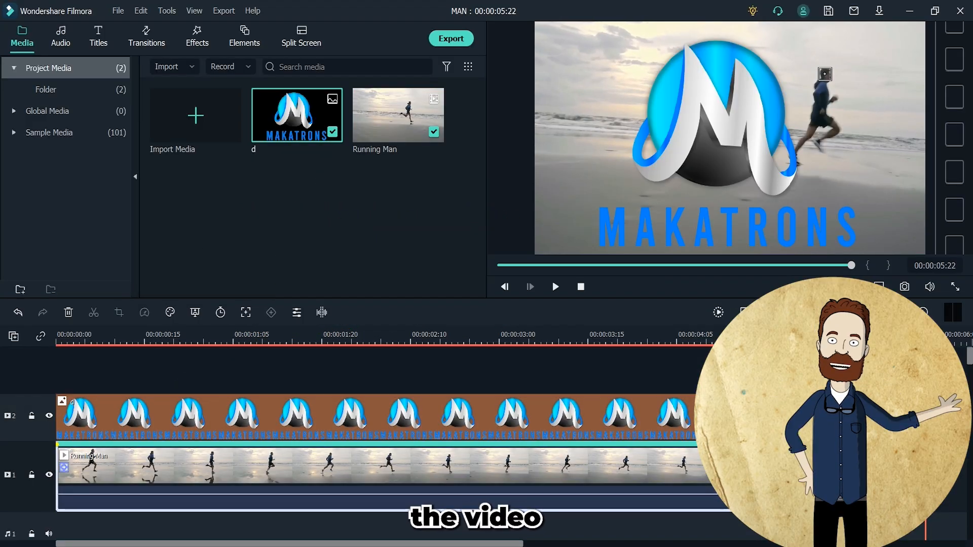
pyautogui.click(245, 313)
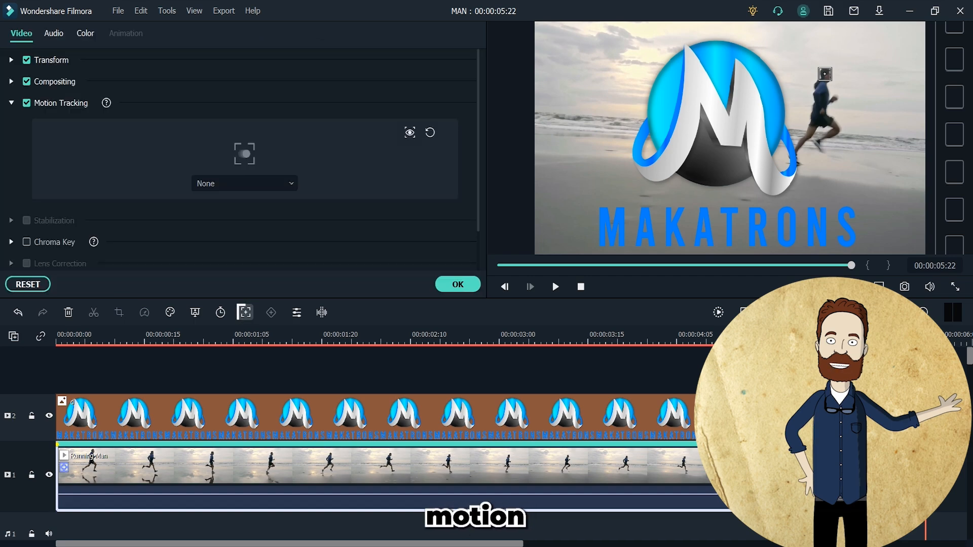
pyautogui.click(244, 183)
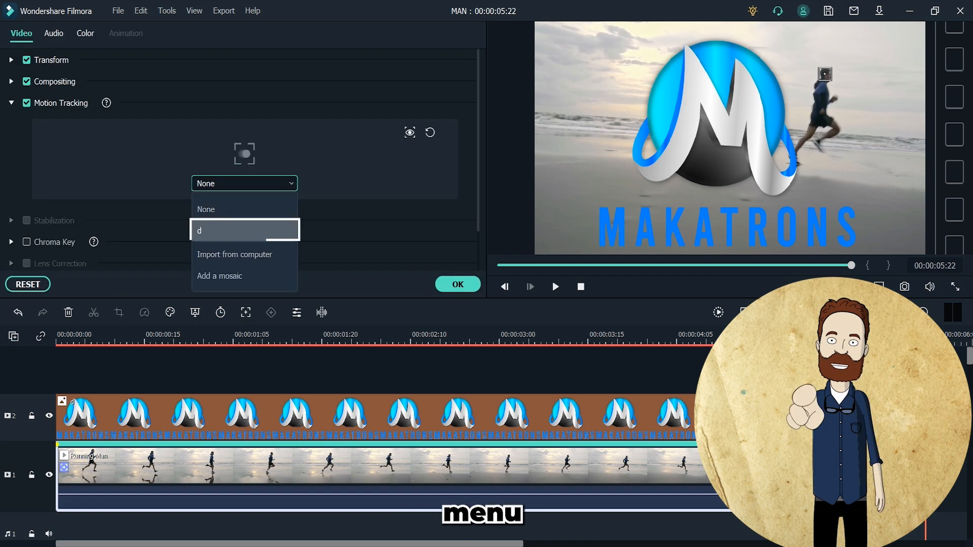
pyautogui.click(245, 231)
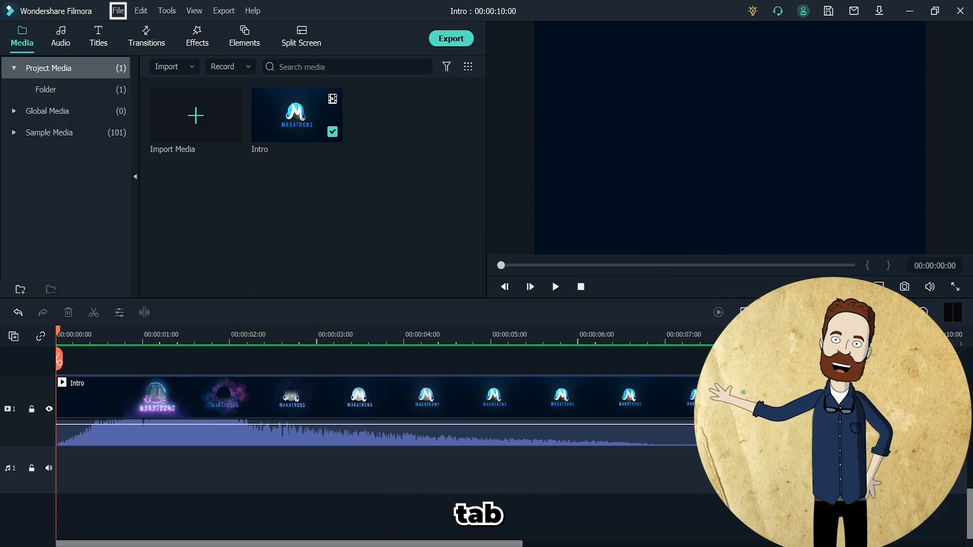
# - Save the Intro project
pyautogui.click(118, 11)
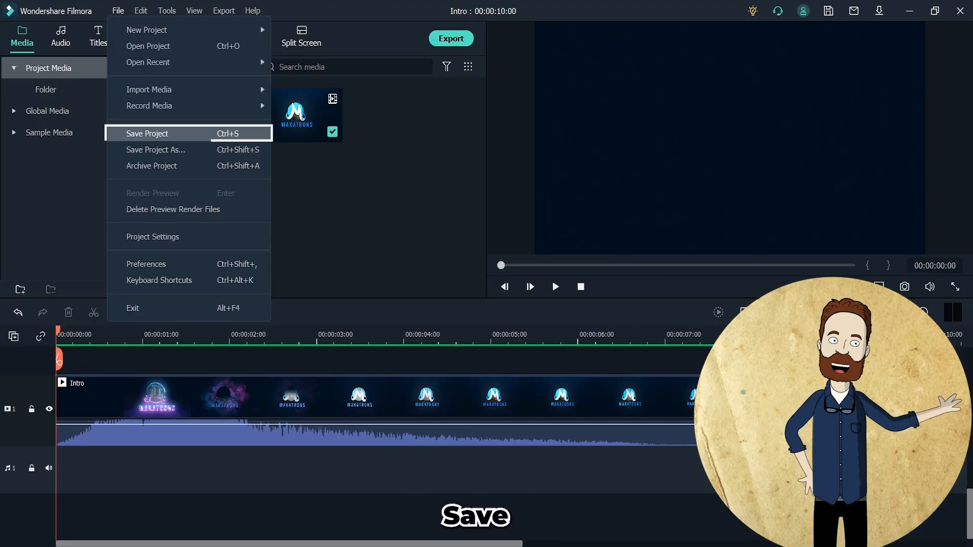
pyautogui.click(147, 134)
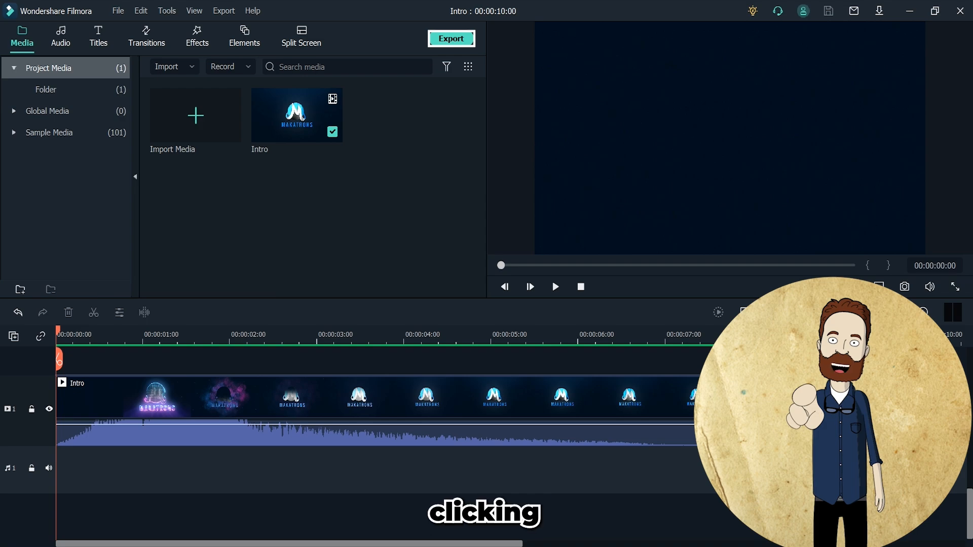
# - Start exporting the video, naming it Makatrons Intro and choosing the Video Project folder as its save location
pyautogui.click(451, 38)
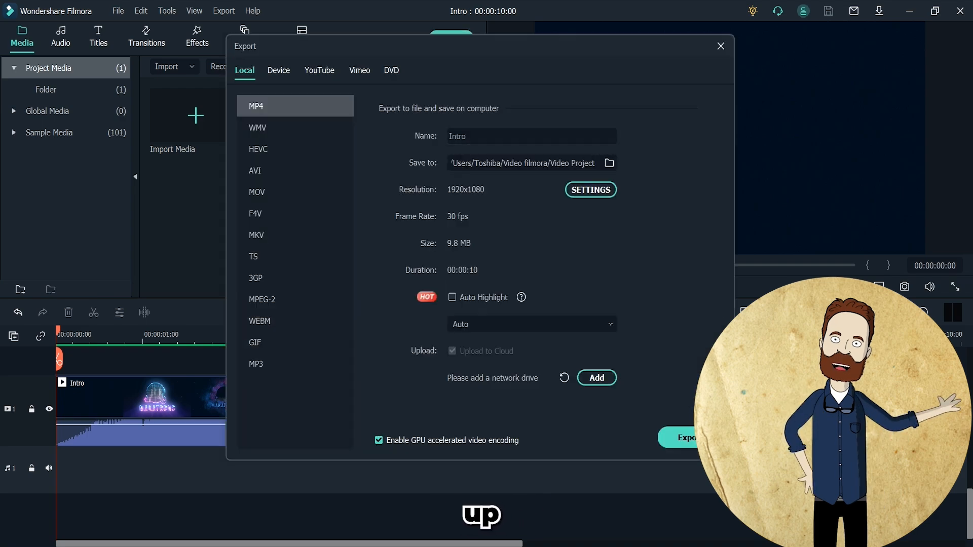
pyautogui.click(532, 136)
pyautogui.write('Mak')
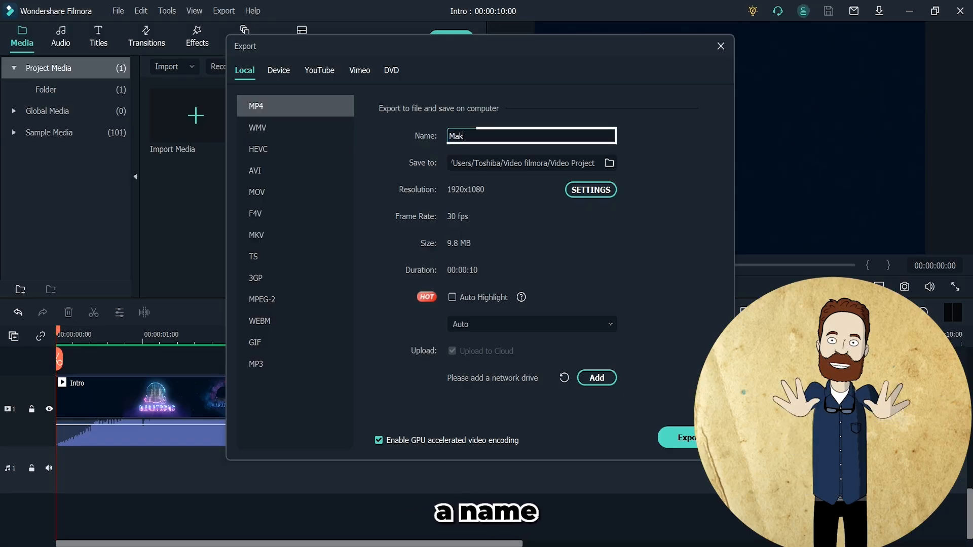
pyautogui.write('atrons Intro')
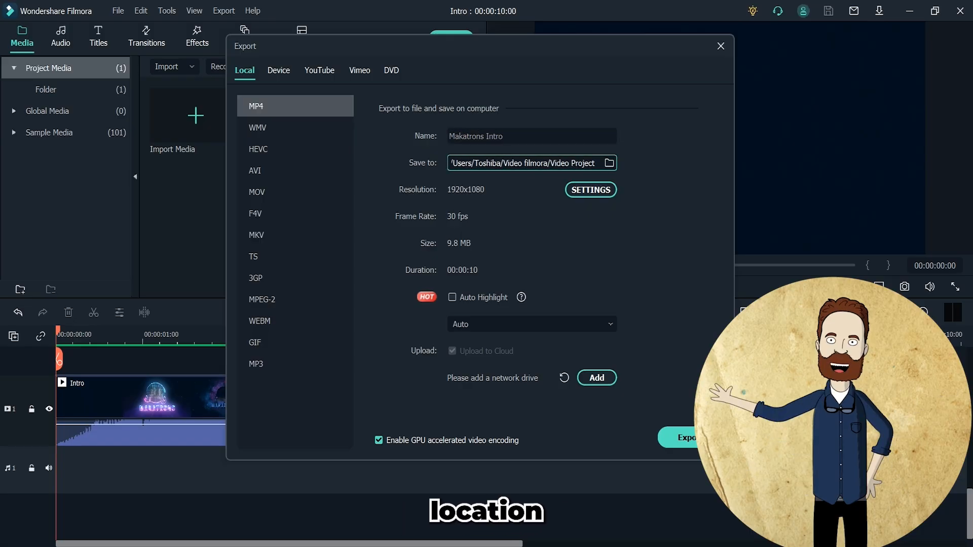
pyautogui.click(609, 163)
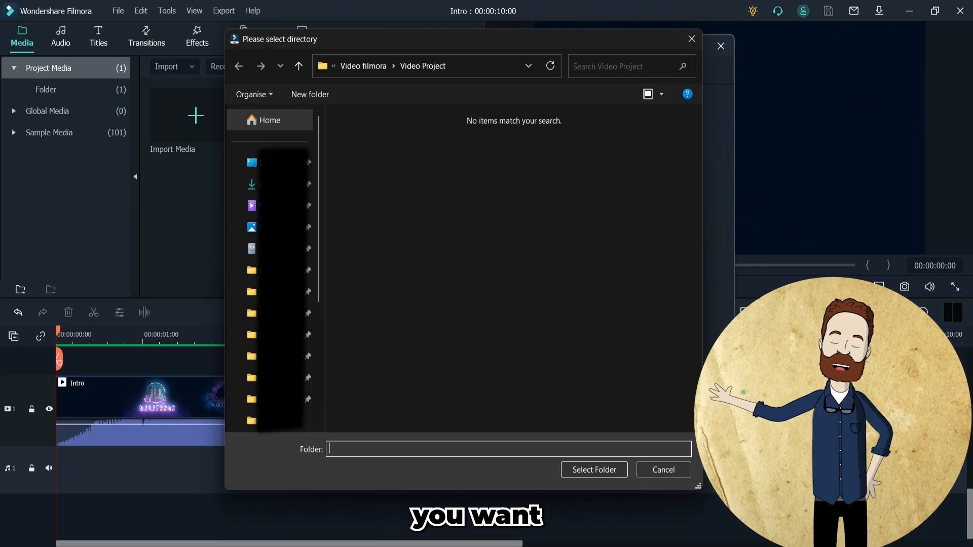
pyautogui.click(594, 470)
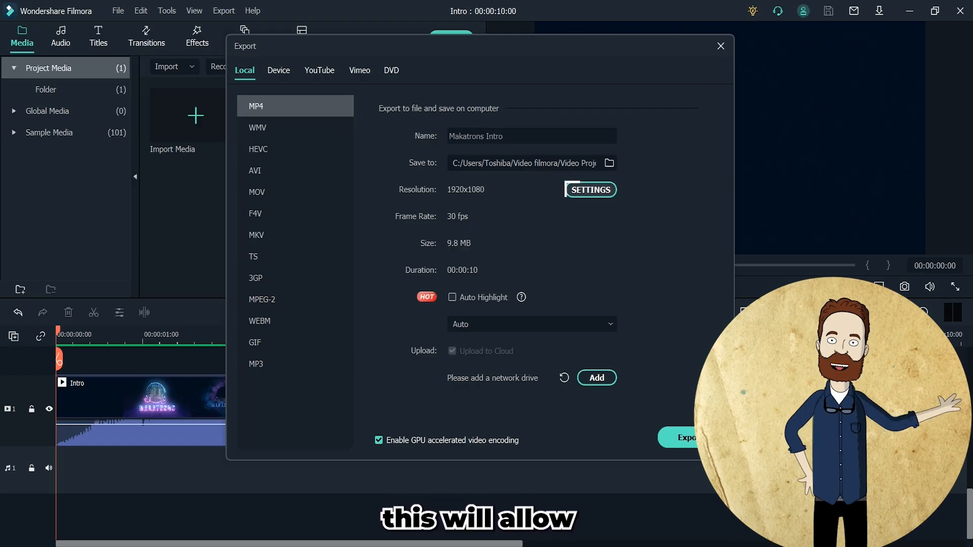
# - Set the export quality to Good for the MP4 output
pyautogui.click(590, 190)
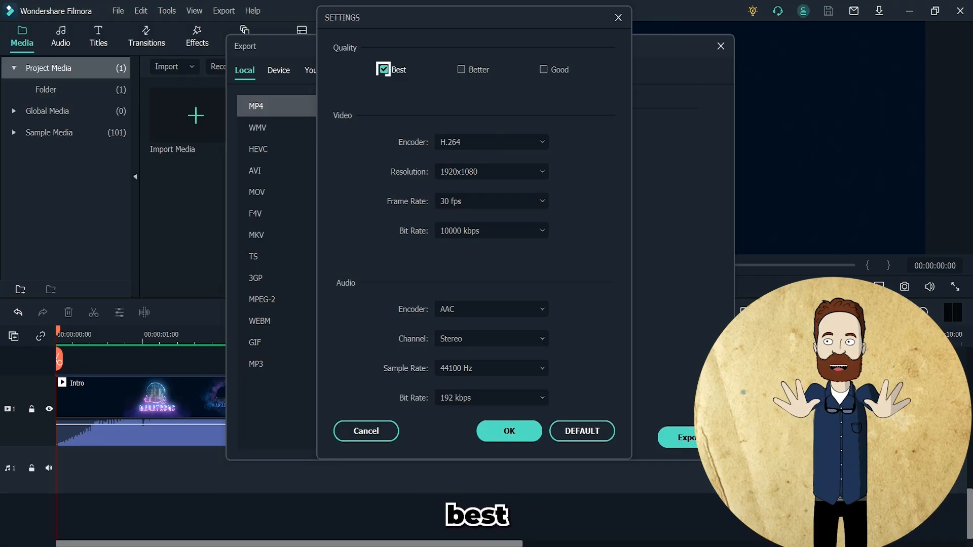
pyautogui.click(544, 70)
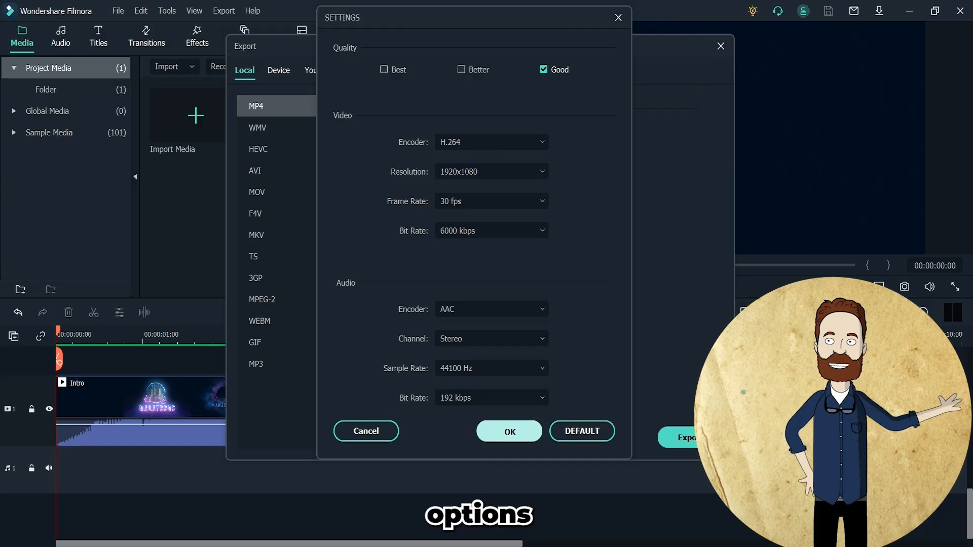
pyautogui.click(510, 432)
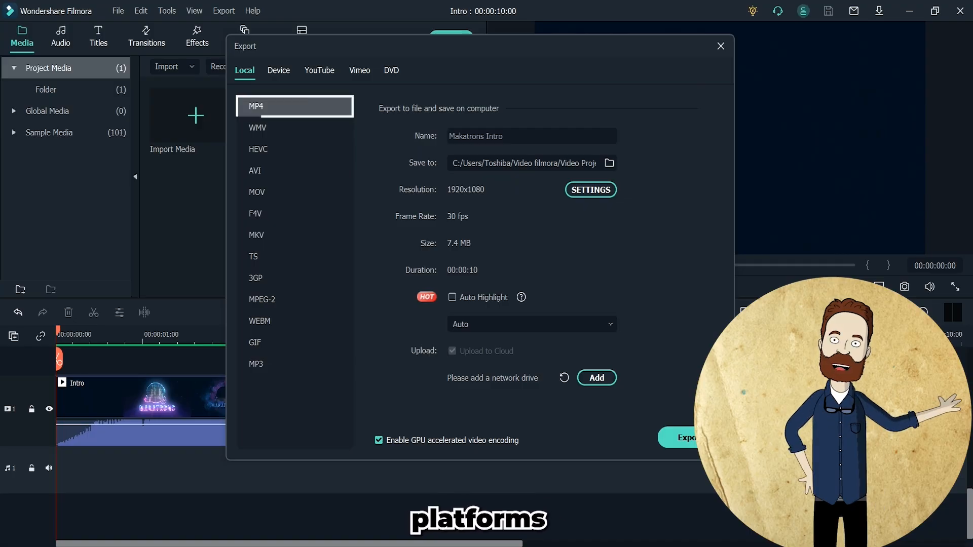
# - Review the export formats from WMV through MP3 and their settings, then return to MP4
pyautogui.click(257, 128)
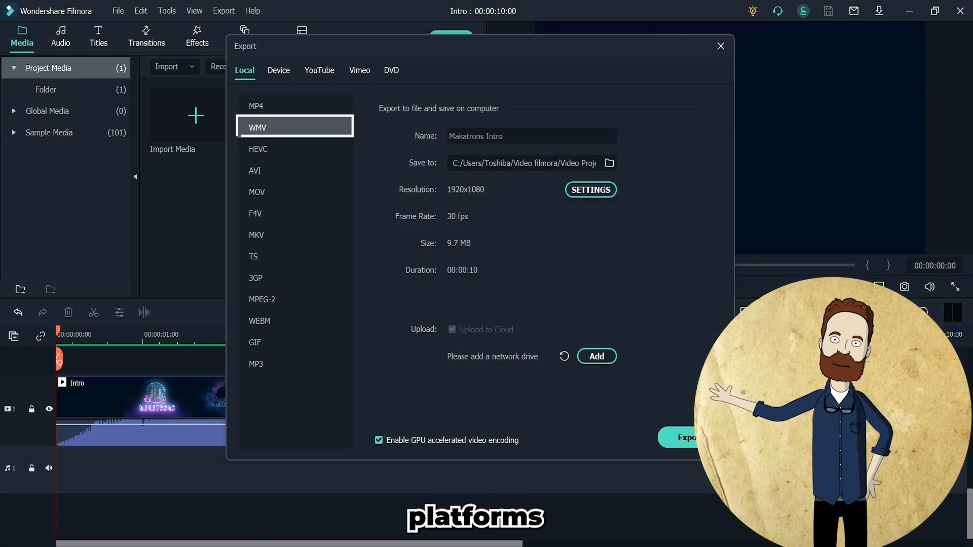
pyautogui.click(258, 149)
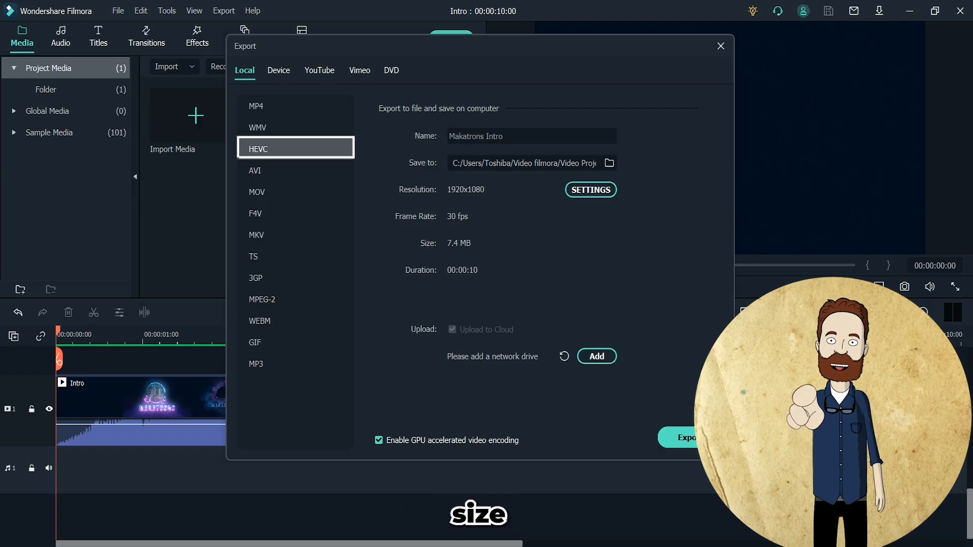
pyautogui.click(295, 170)
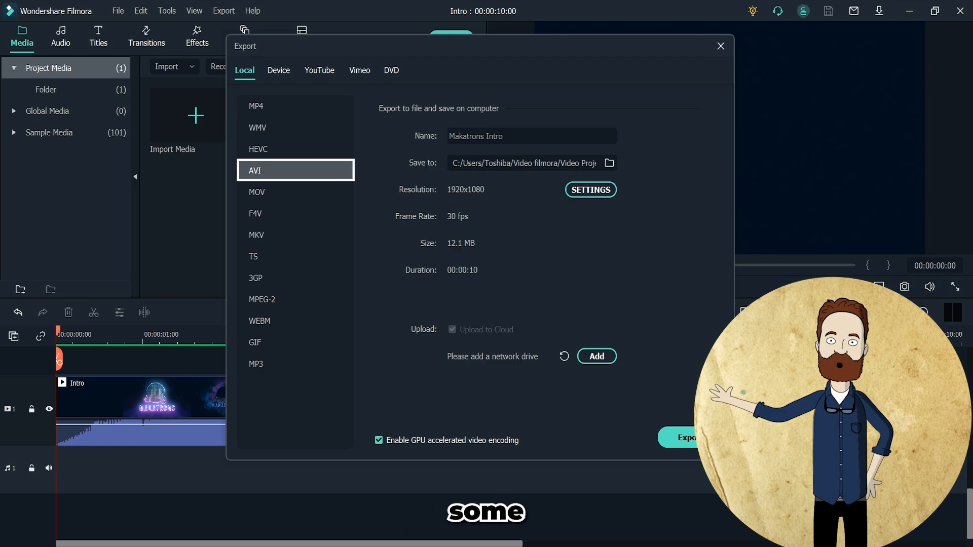
pyautogui.click(296, 192)
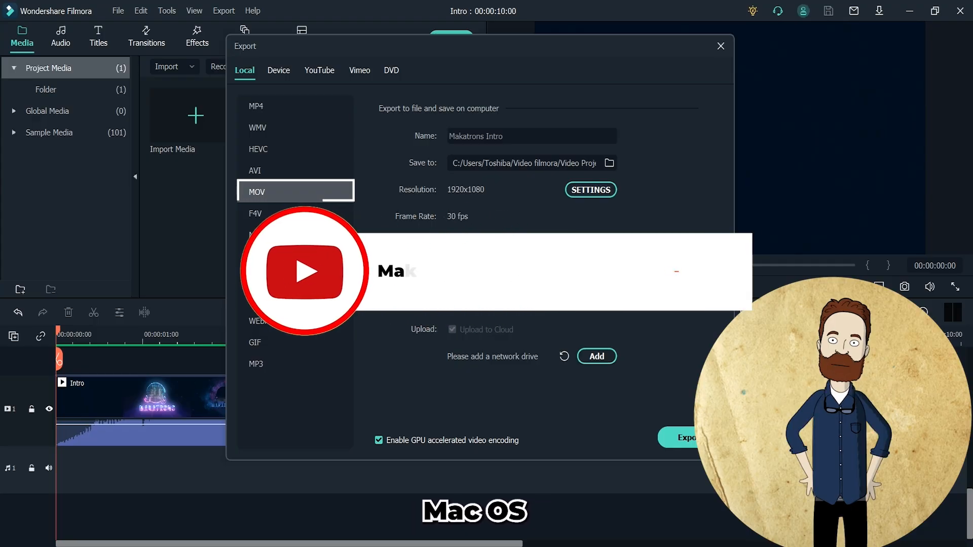
pyautogui.click(296, 213)
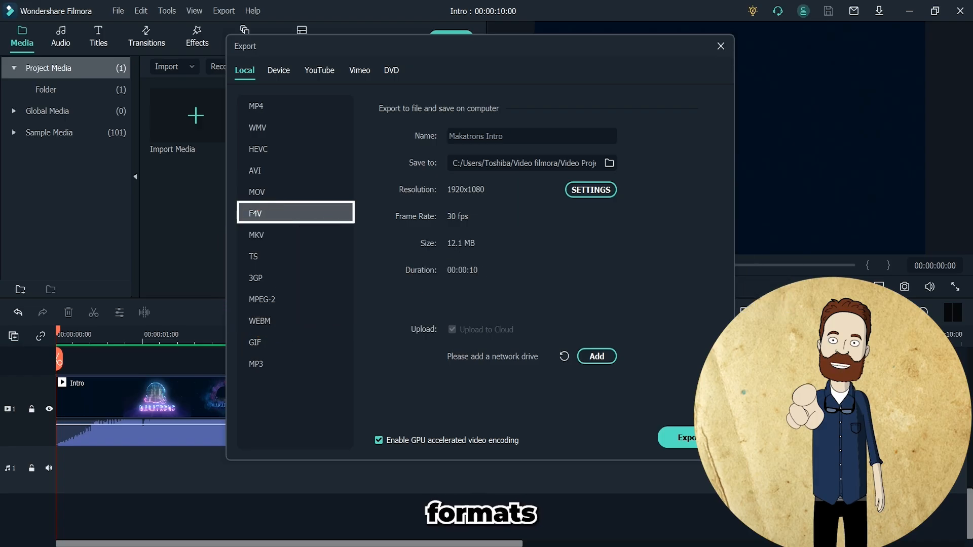
pyautogui.click(296, 235)
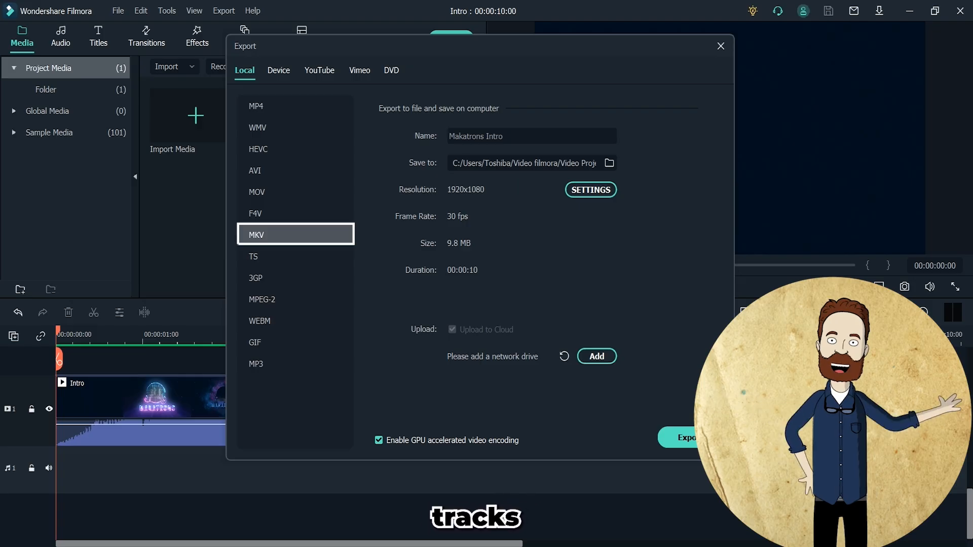
pyautogui.click(296, 257)
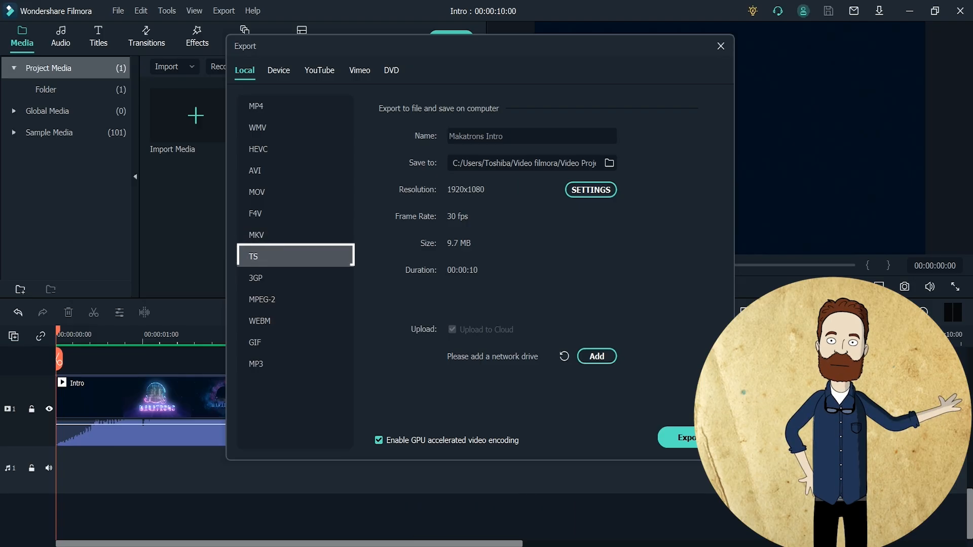
pyautogui.click(295, 278)
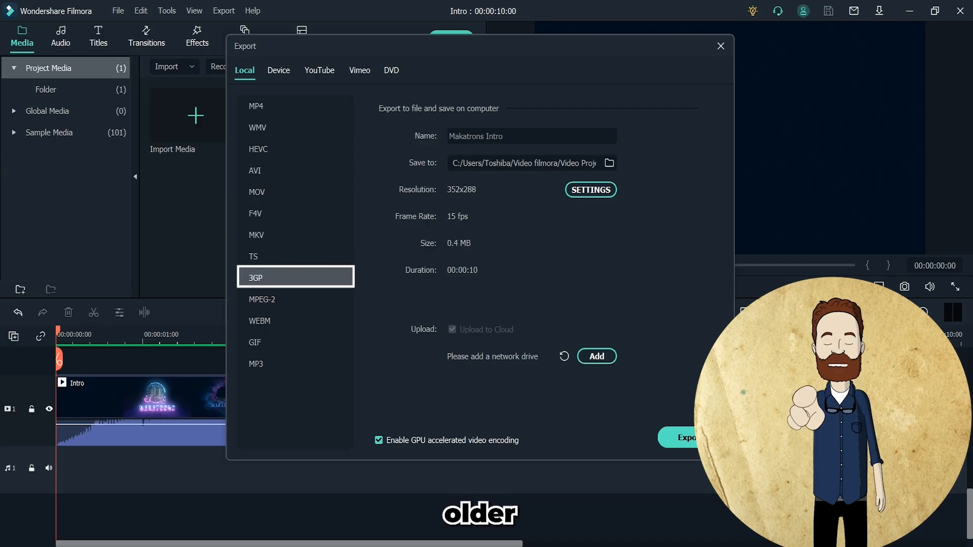
pyautogui.click(296, 299)
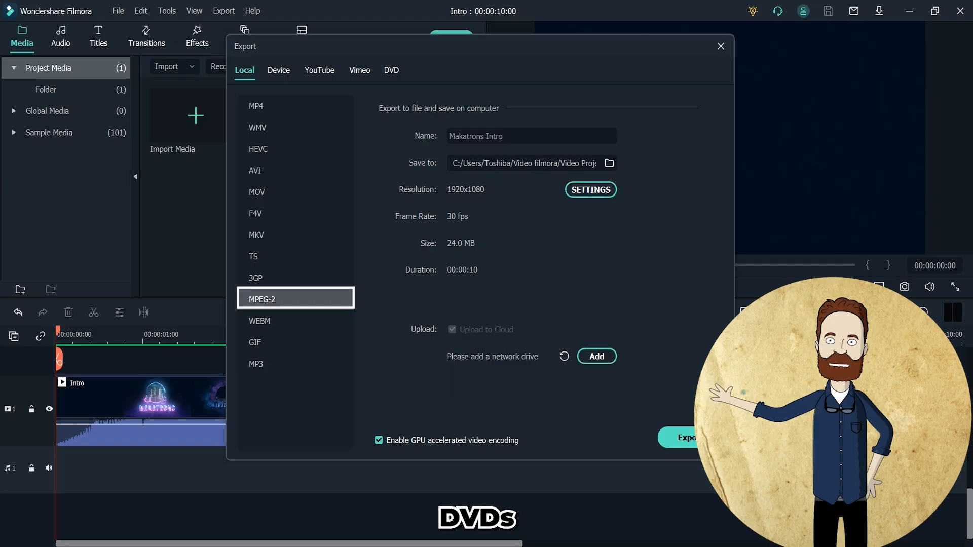
pyautogui.click(296, 321)
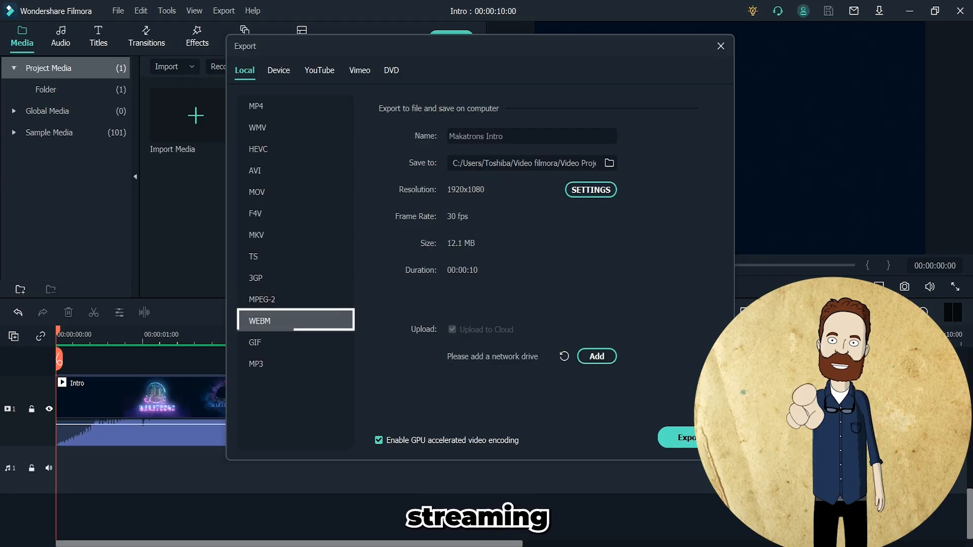
pyautogui.click(296, 343)
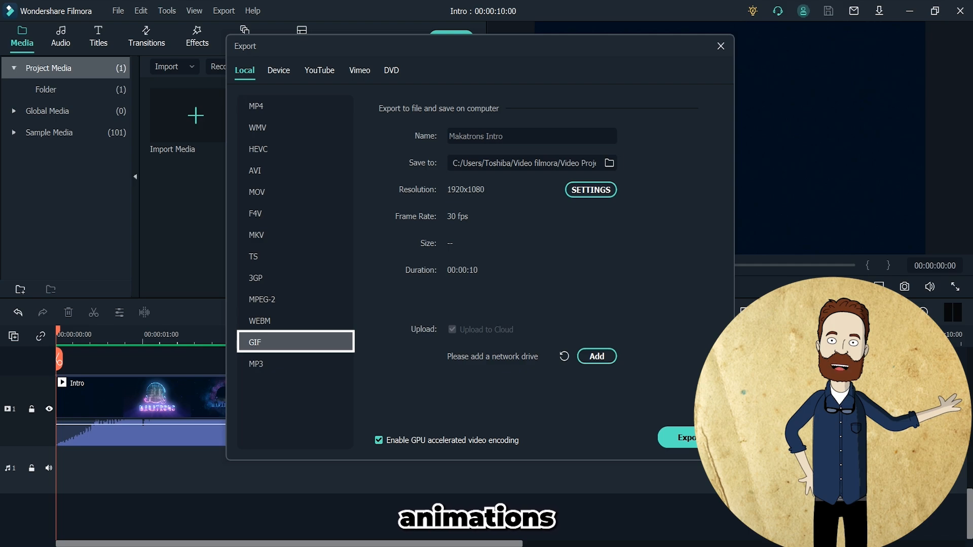
pyautogui.click(295, 364)
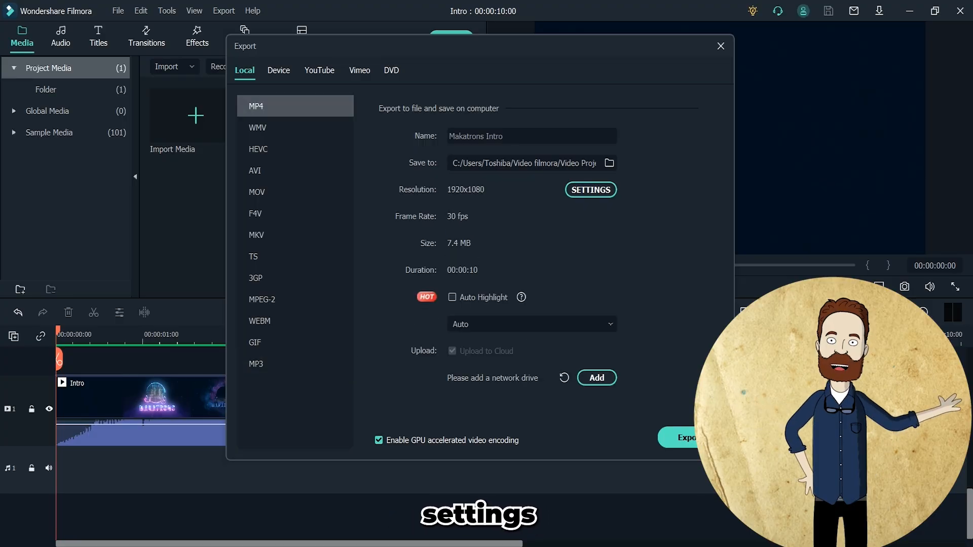
# - Export the video as MP4 and play the exported Makatrons Intro file from the Video Project folder in VLC
pyautogui.click(700, 439)
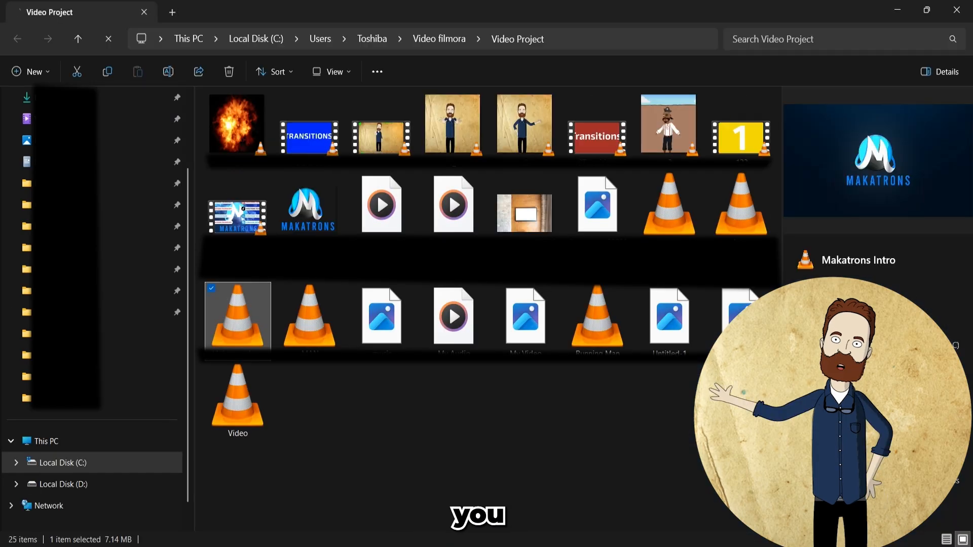
pyautogui.press('Return')
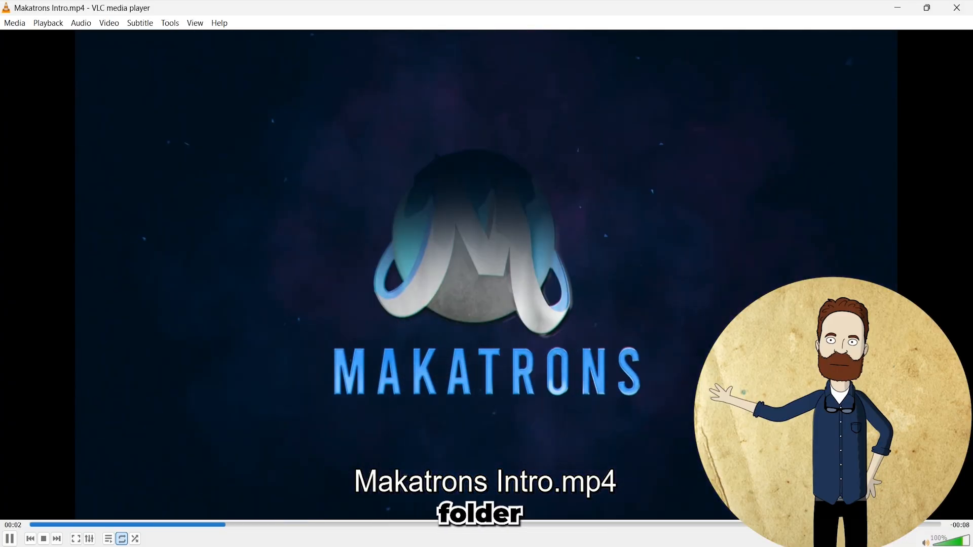